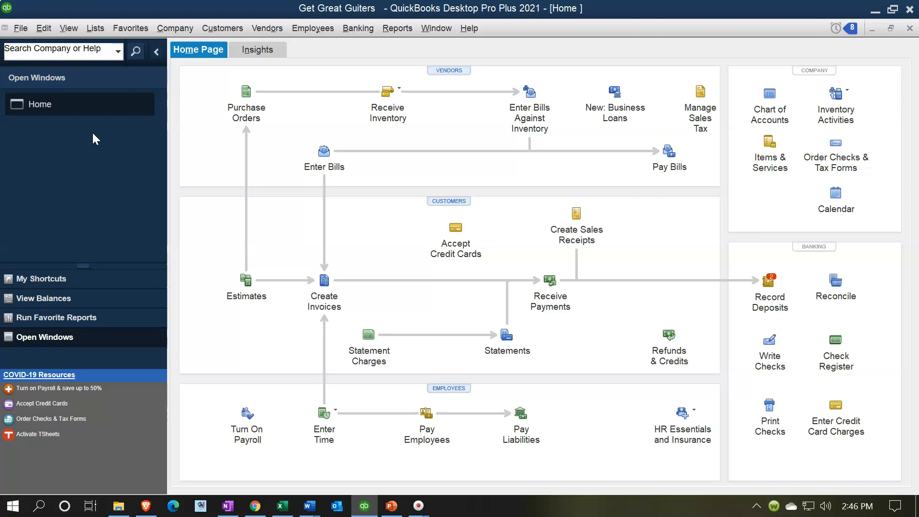
Open Set Up Budgets and check which budgets are available besides FY2021 - Profit & Loss by Account.
left_click(172, 31)
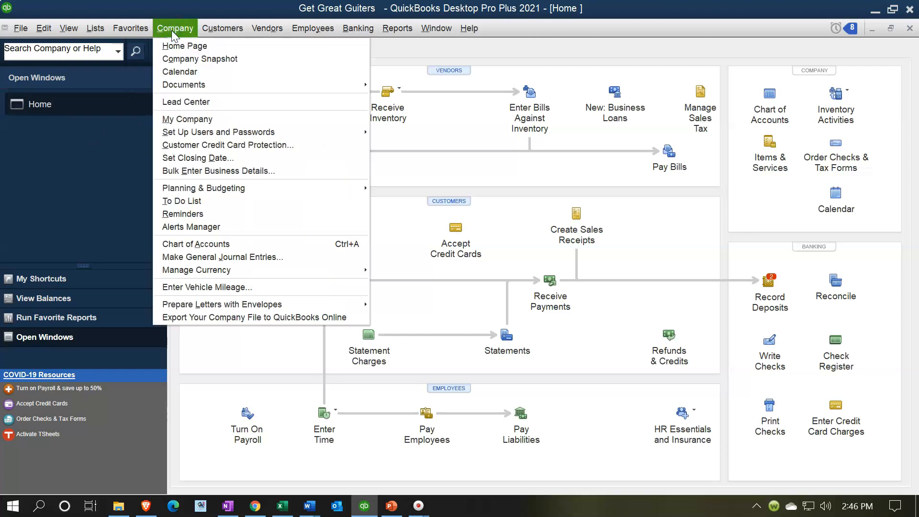
mouse_move(276, 197)
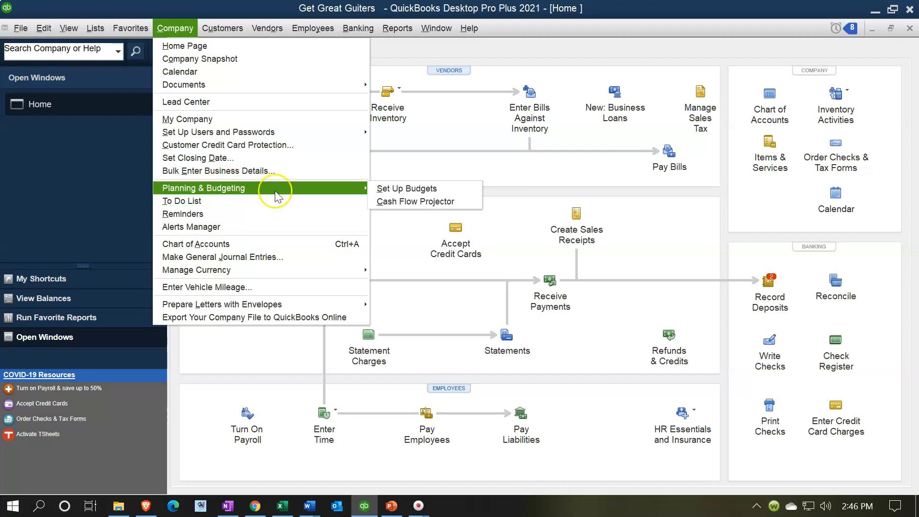
left_click(398, 189)
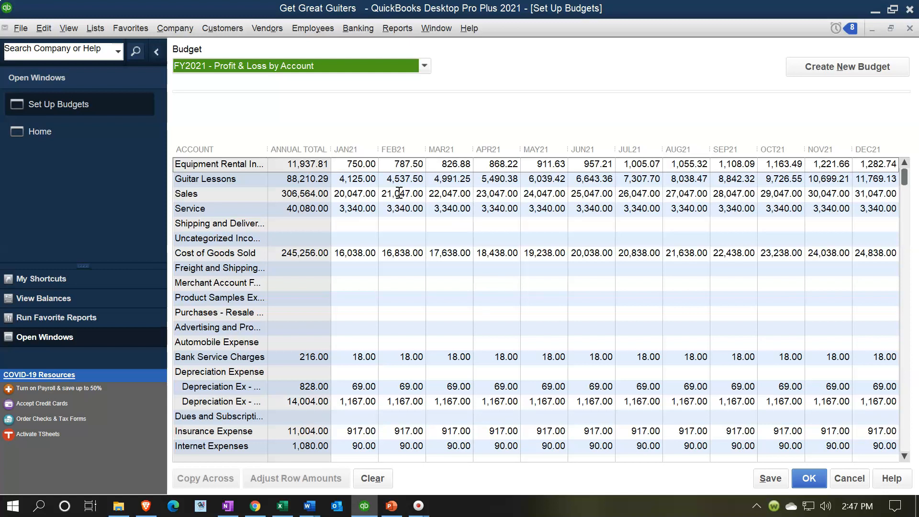
left_click(422, 70)
left_click(422, 70)
Switch to the Budget 2021.xlsx workbook in Excel, review the monthly P&L budget rows, and return to QuickBooks.
left_click(282, 506)
left_click(413, 316)
scroll(417, 314, "up", 2)
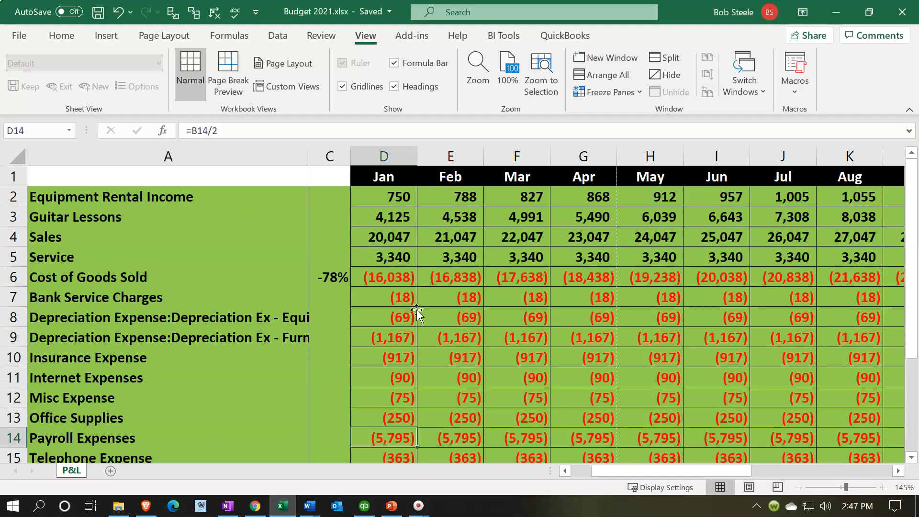
scroll(417, 314, "down", 1)
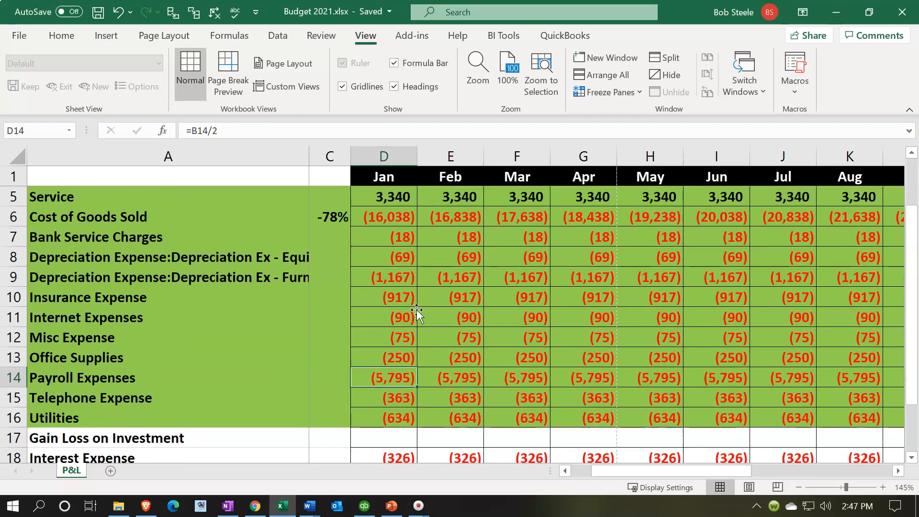
scroll(416, 314, "up", 1)
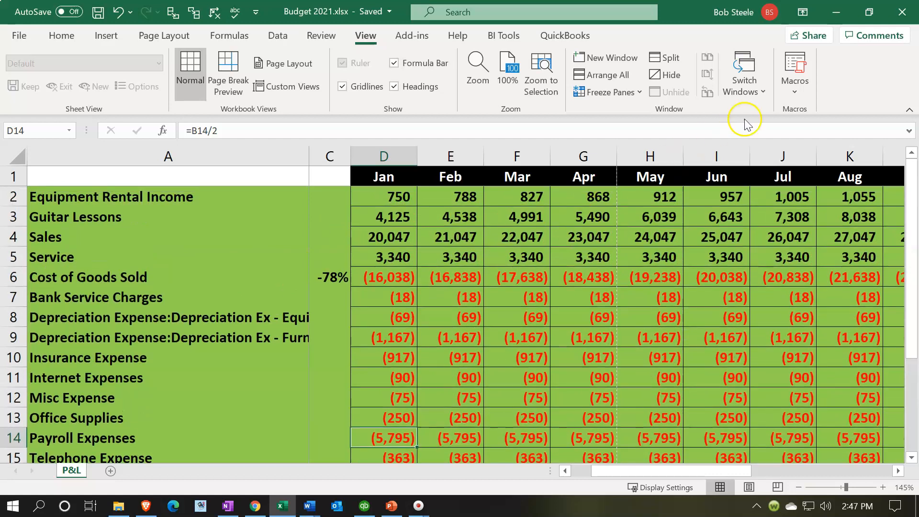
left_click(839, 18)
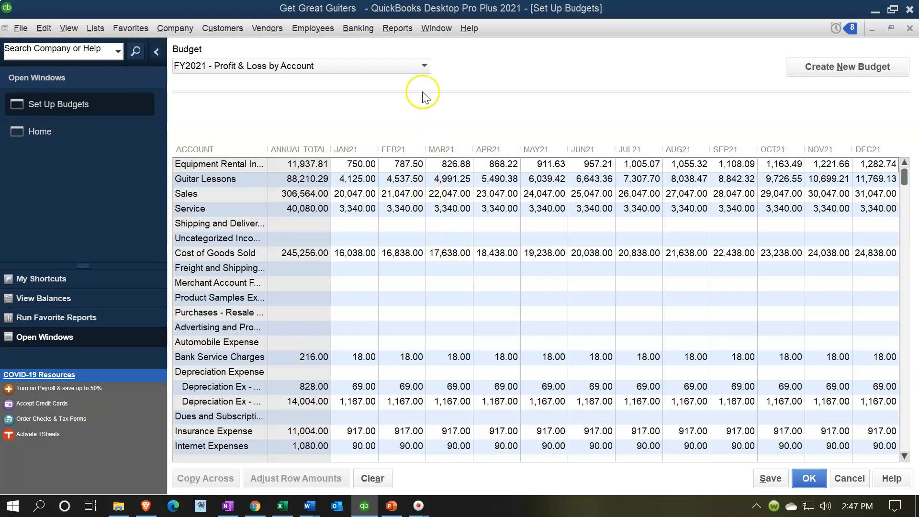
Start a Budget Overview report from the budget reports.
left_click(396, 30)
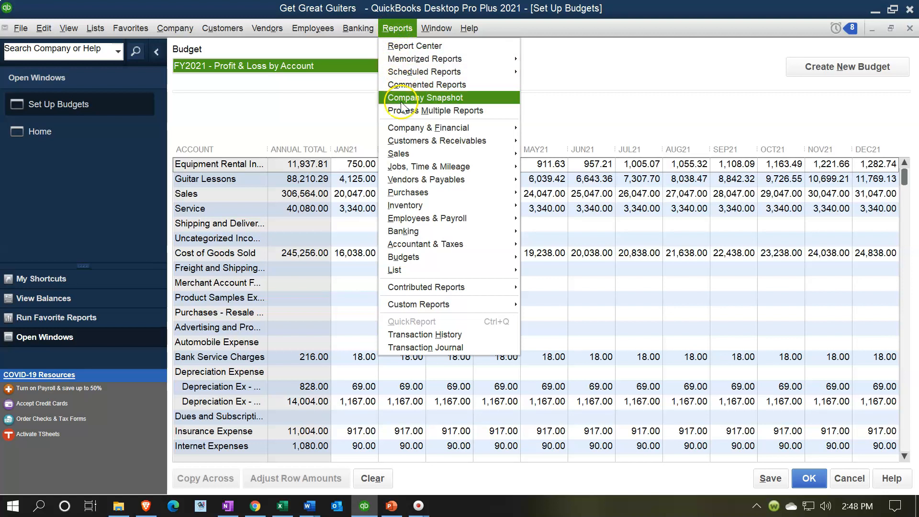
left_click(418, 258)
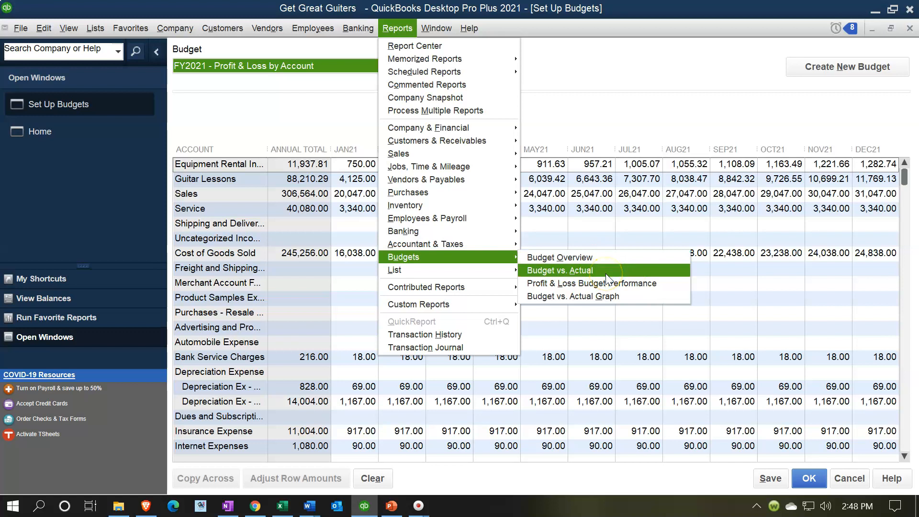
left_click(635, 286)
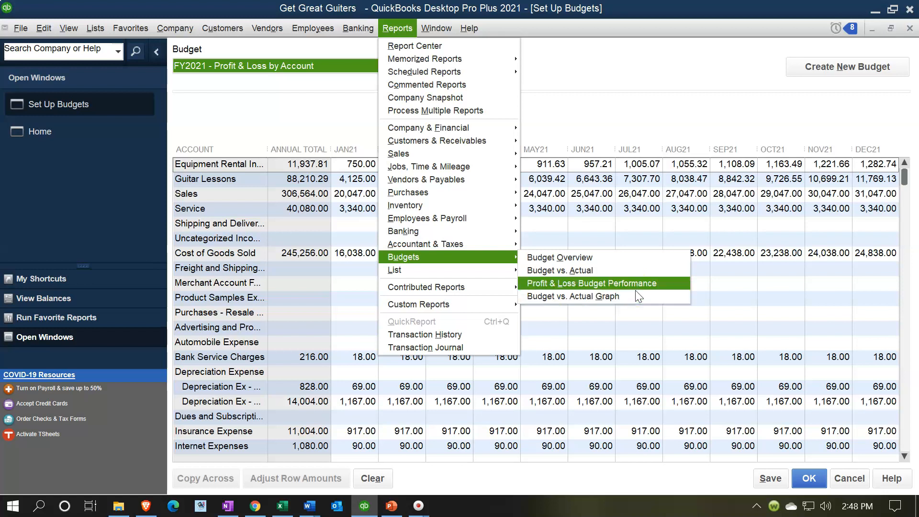
left_click(627, 263)
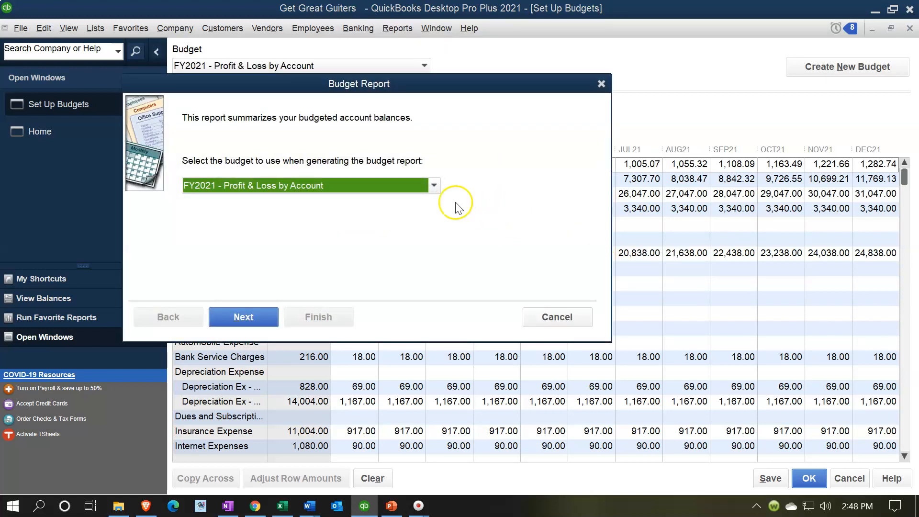
Generate the report for the FY2021 - Profit & Loss by Account budget with the Account by Month layout.
left_click(432, 187)
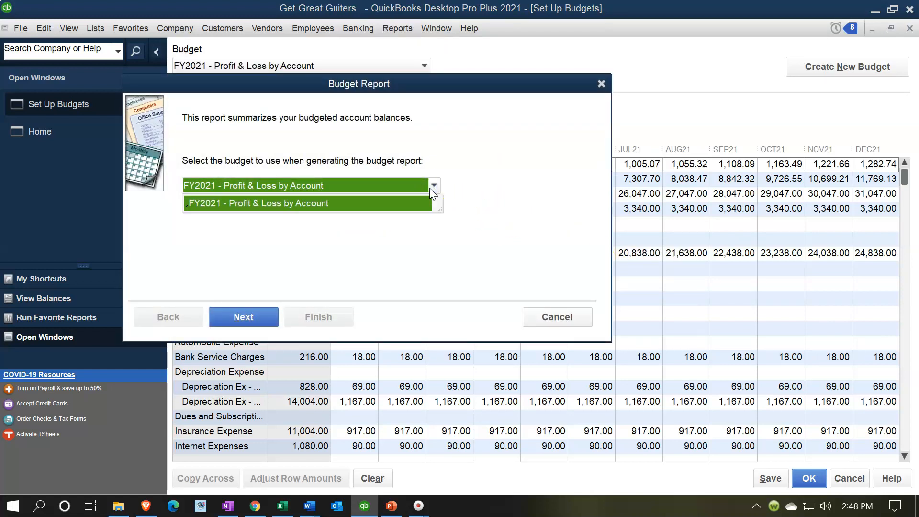
left_click(430, 187)
left_click(239, 318)
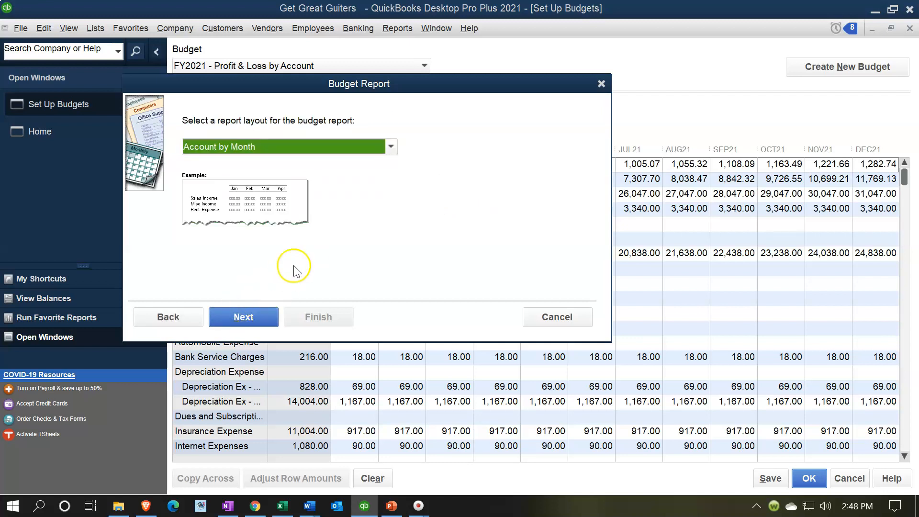
left_click(391, 148)
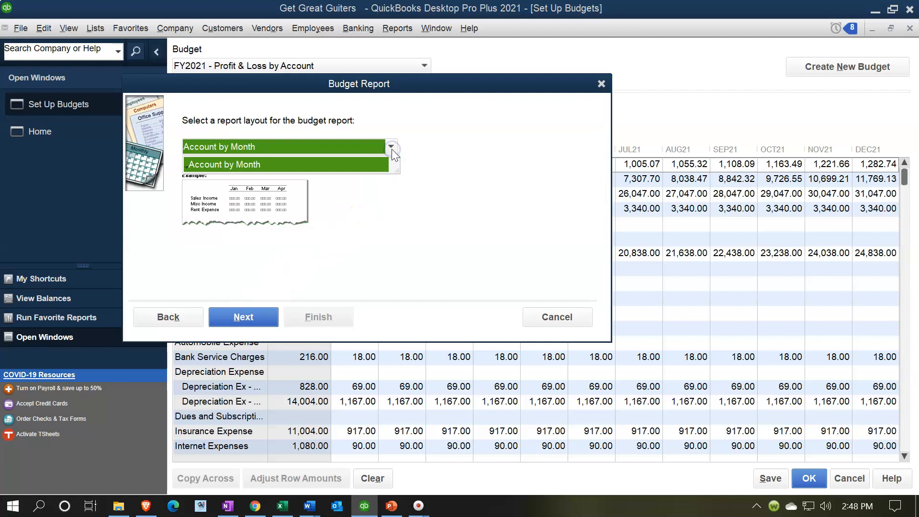
left_click(392, 148)
left_click(266, 316)
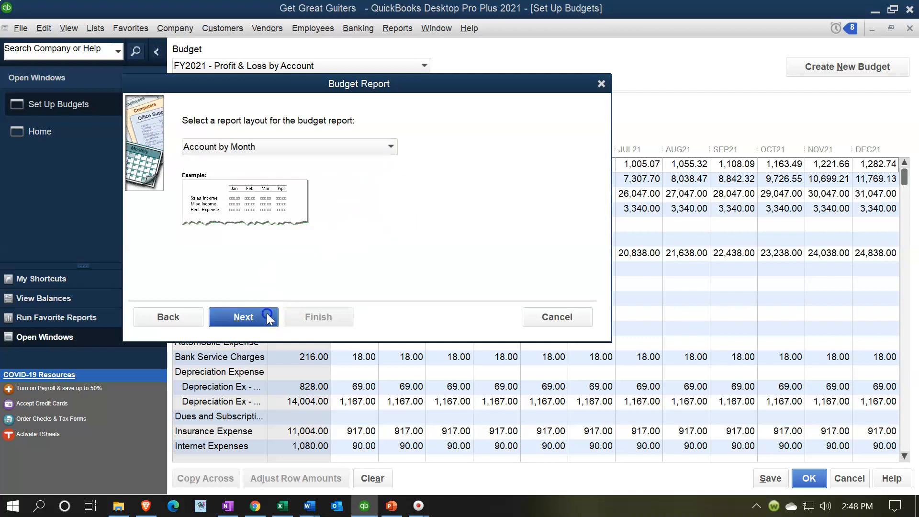
left_click(300, 312)
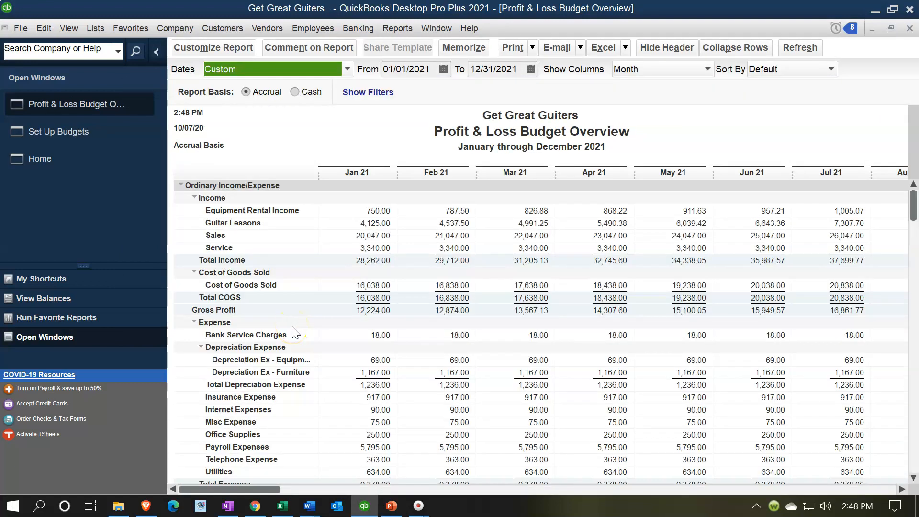
Arrange the QuickBooks Profit & Loss Budget Overview and the Excel Budget 2021 workbook side by side on the screen.
left_click(251, 491)
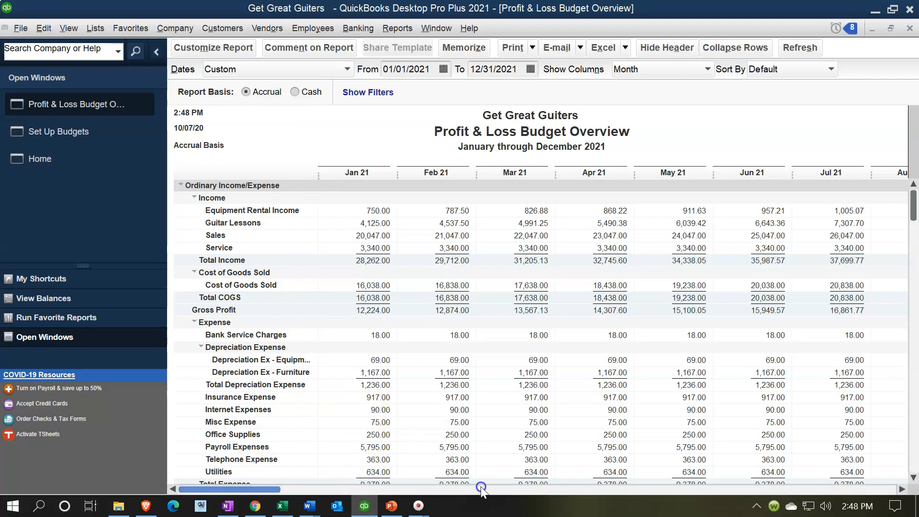
left_click_drag(260, 486, 832, 515)
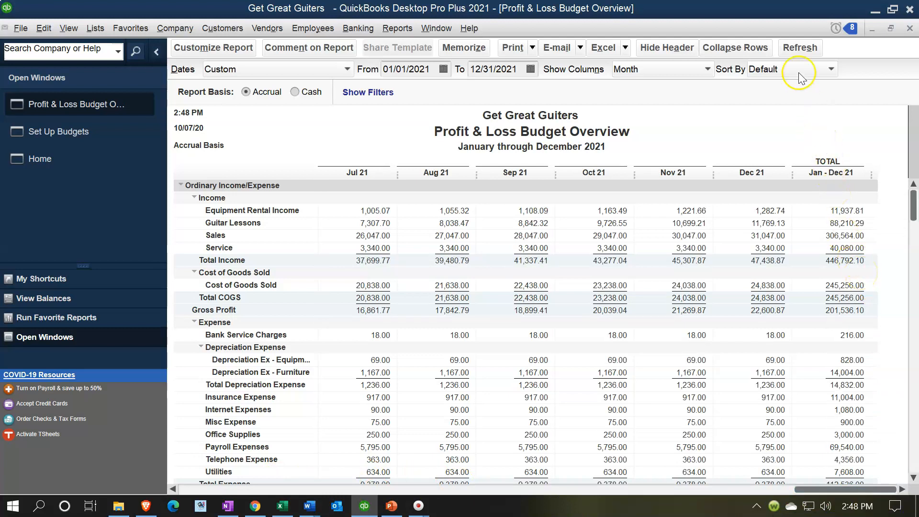
double_click(778, 7)
left_click_drag(284, 193, 1, 197)
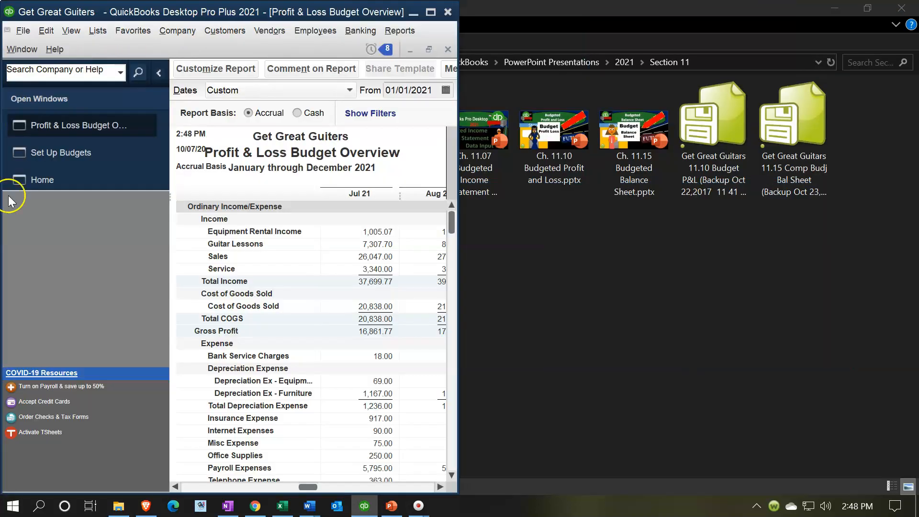
left_click(283, 506)
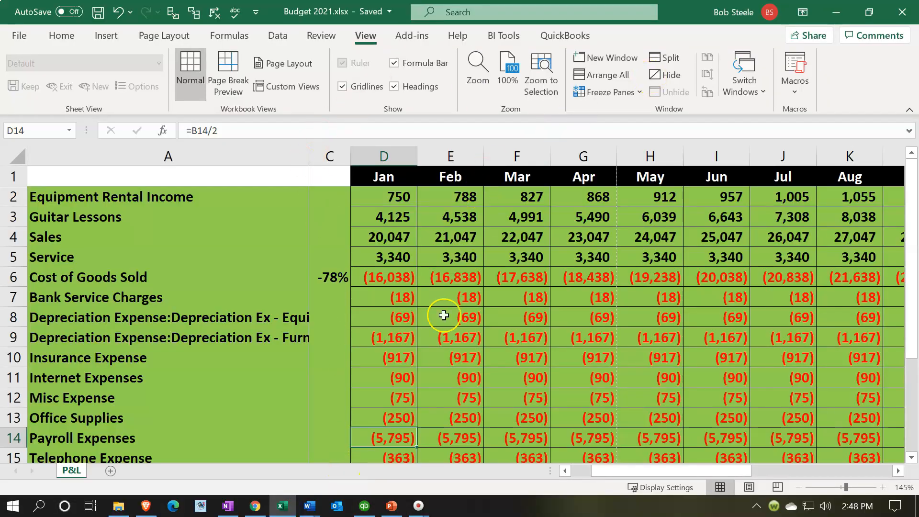
left_click(373, 510)
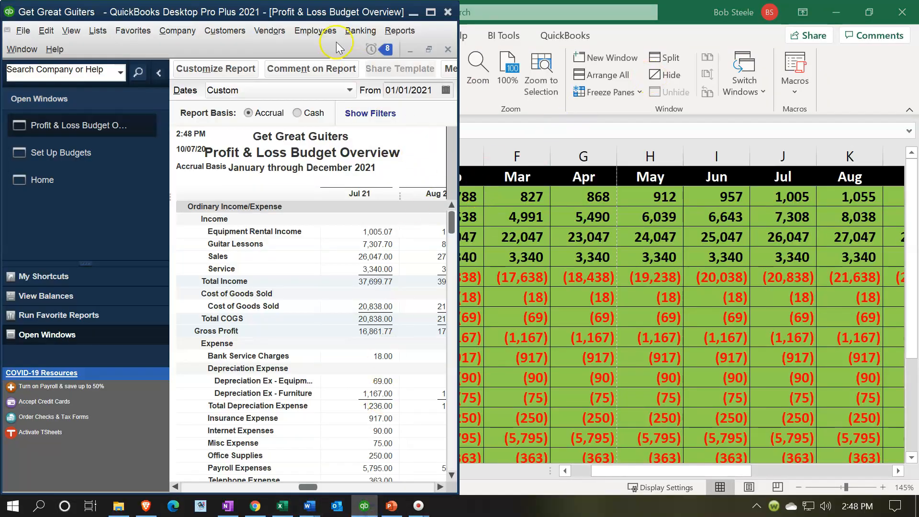
left_click_drag(297, 22, 1, 192)
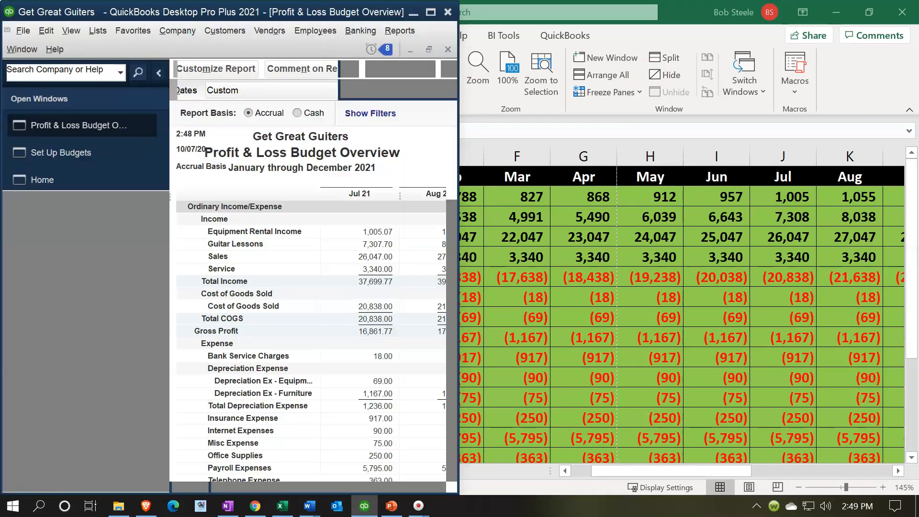
left_click(524, 110)
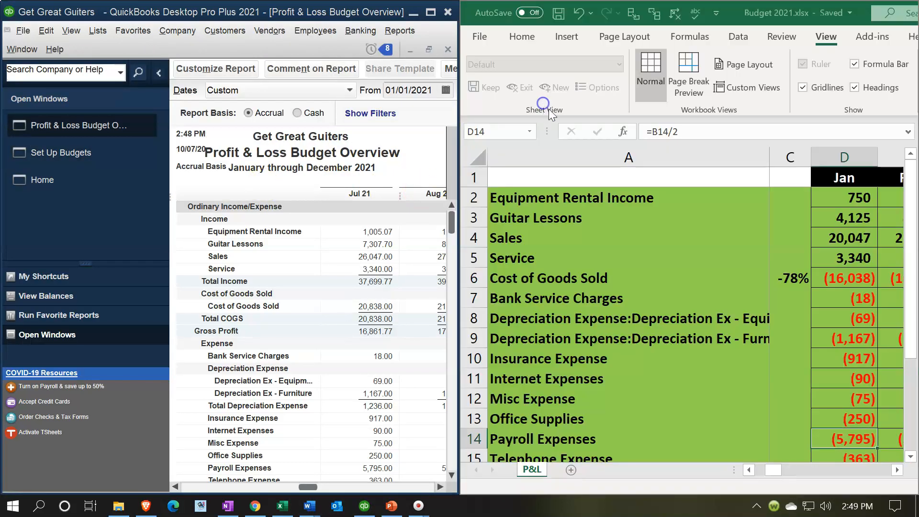
Compare the yearly account totals in the worksheet's Total column with the report's Jan - Dec 21 total column.
left_click(648, 199)
left_click(786, 226)
key("Right")
key("Right")
key("Right")
key("Right")
key("Right")
key("Right")
key("Right")
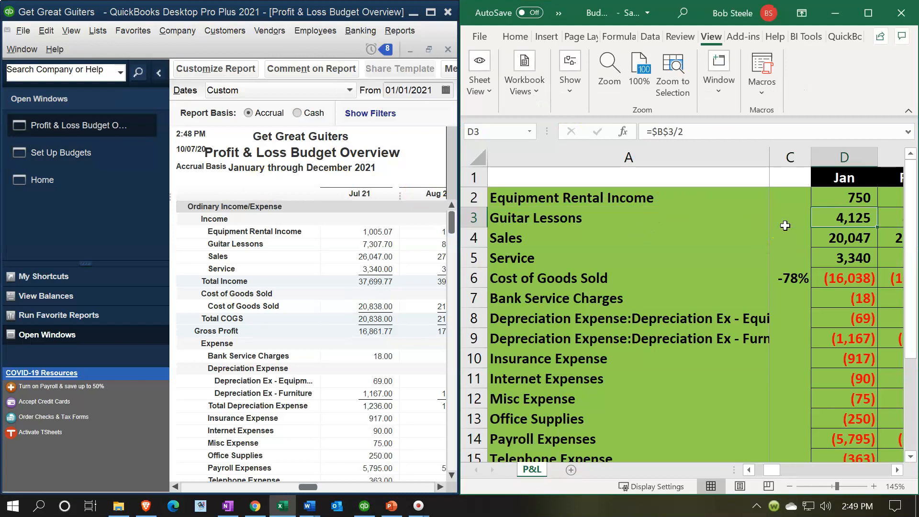
key("Right")
key("Right")
key("Right")
key("Right")
key("Right")
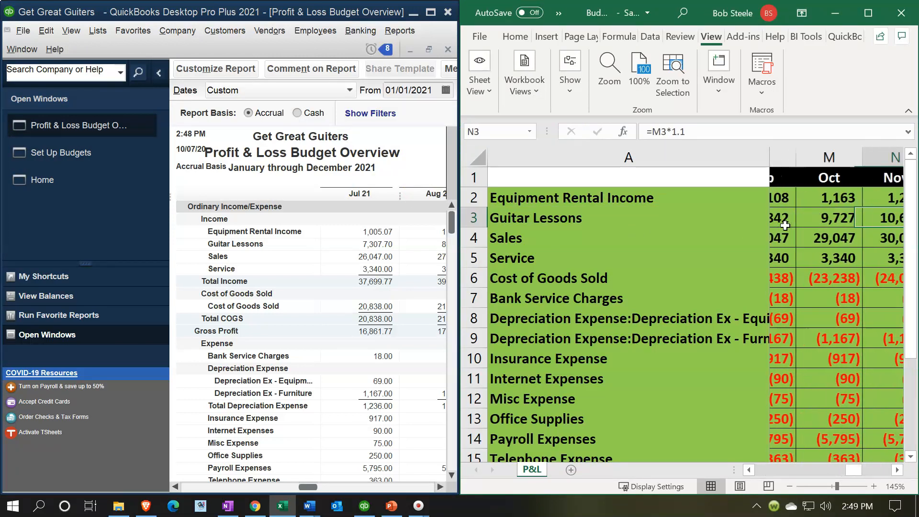
key("Right")
key("Right")
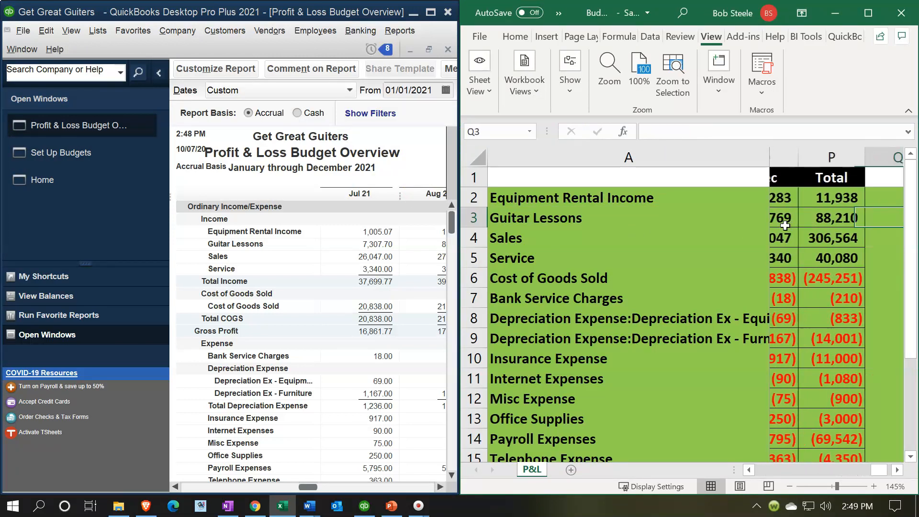
left_click_drag(309, 487, 424, 488)
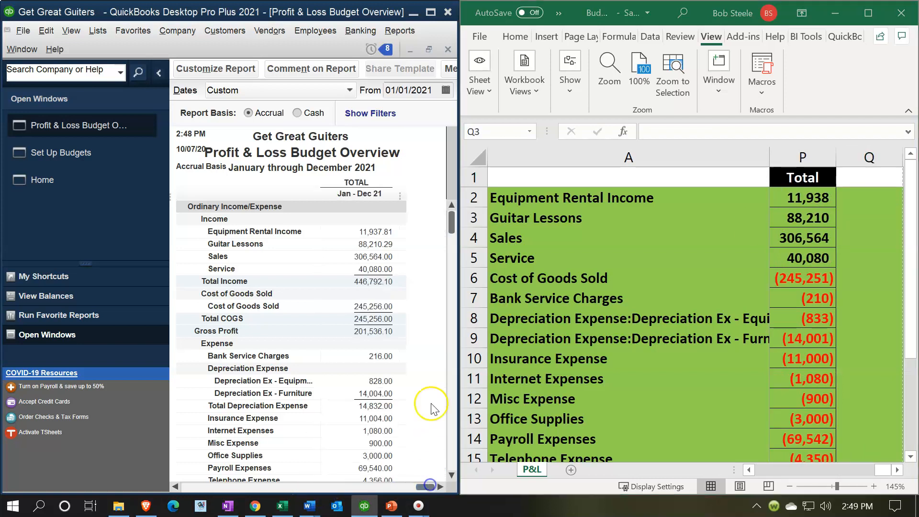
double_click(786, 196)
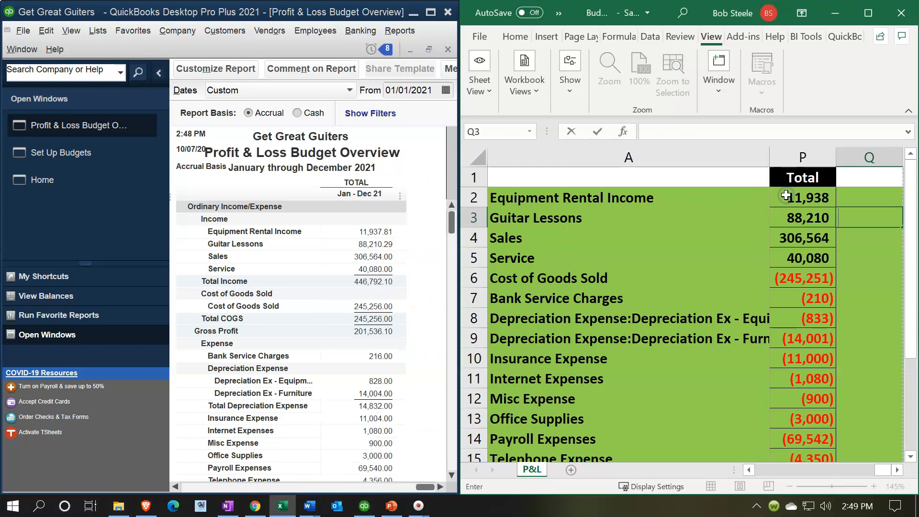
left_click(787, 205)
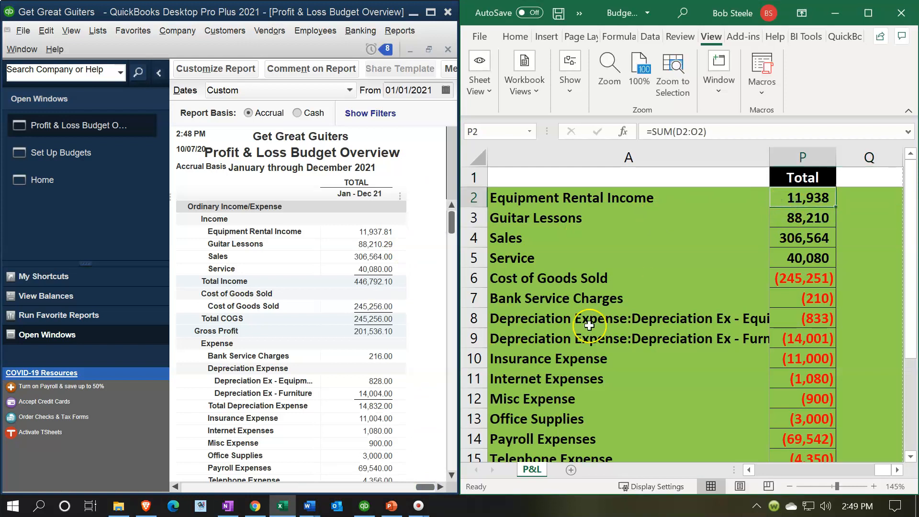
Compare the yearly Net Income in the worksheet with the Net Income at the end of the budget report.
scroll(595, 321, "down", 3)
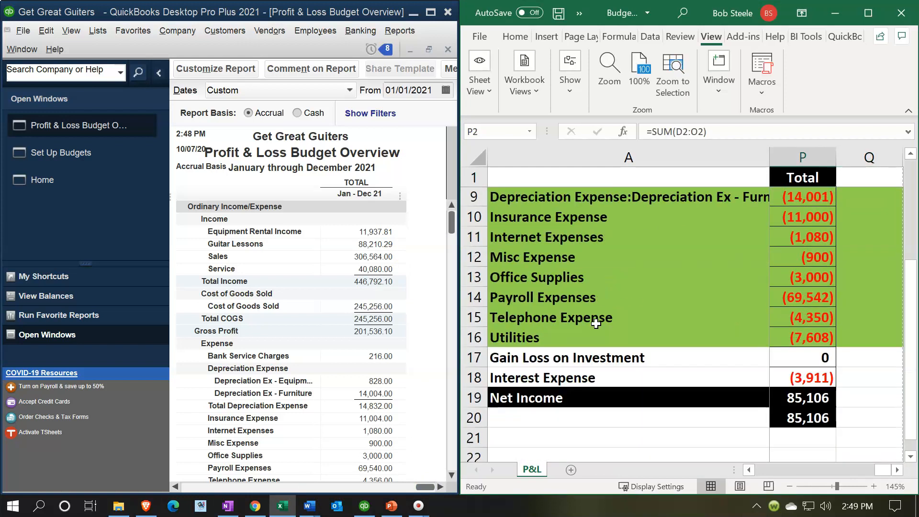
left_click(789, 363)
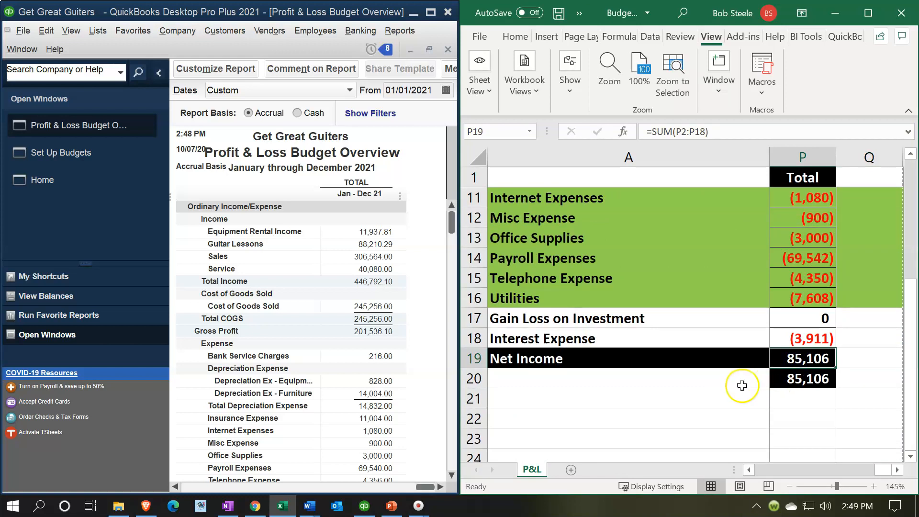
left_click_drag(452, 221, 443, 471)
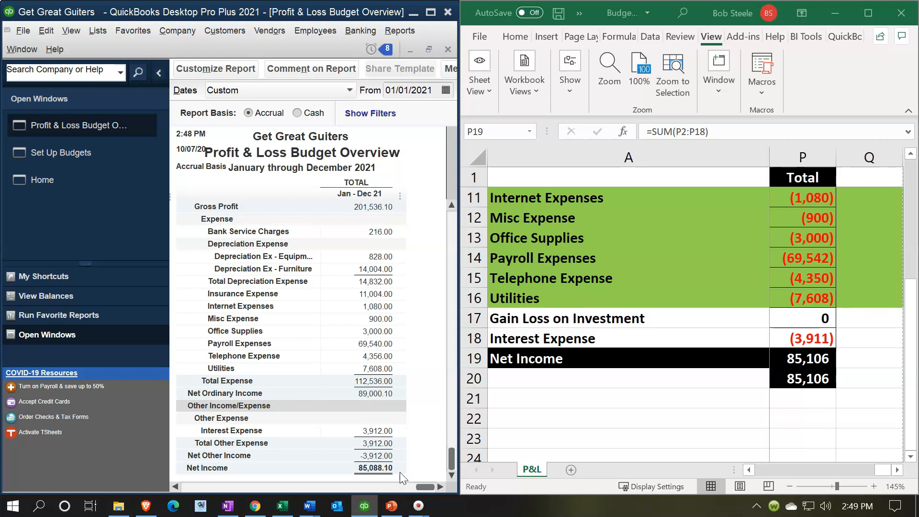
Enter the report's Net Income of 85088.10 in cell P22 of the worksheet.
left_click(793, 411)
left_click(793, 413)
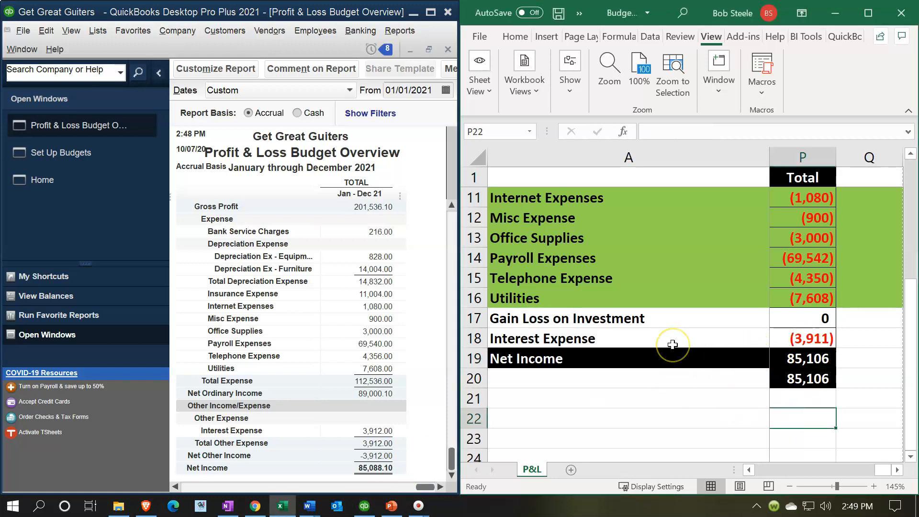
type("85088.10")
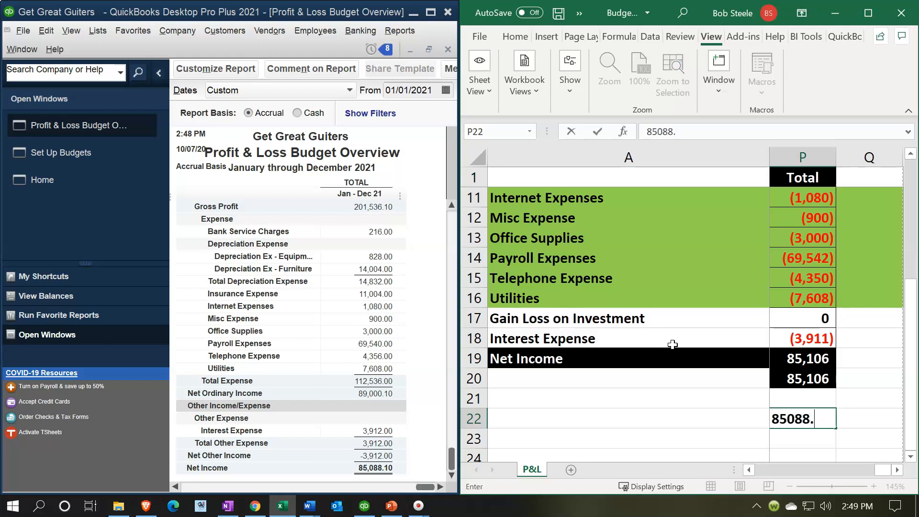
key("Return")
Calculate the net income difference in cell P23 by subtracting P22 from P20.
type("+")
key("Up")
key("Up")
key("Up")
type("-")
key("Up")
key("Return")
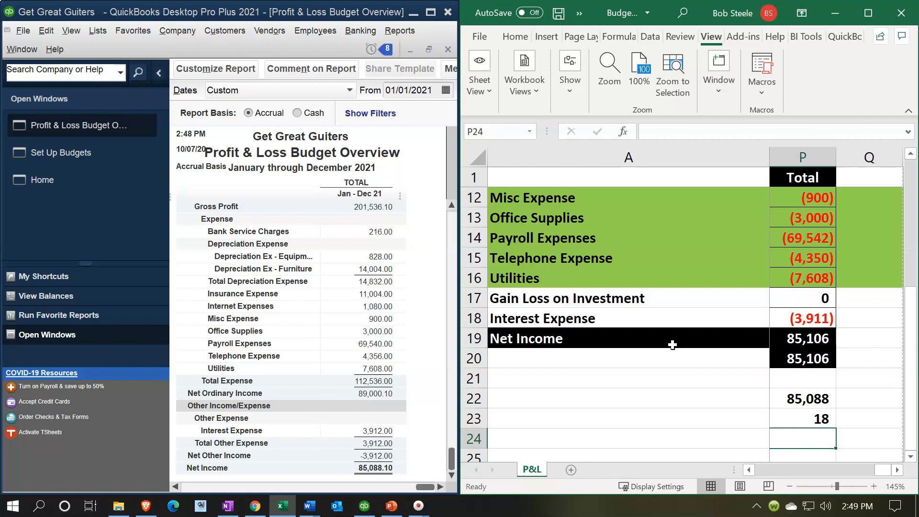
Compare the worksheet's yearly income account totals with the report's income section, selecting P2:P5 to sum them.
scroll(672, 344, "up", 4)
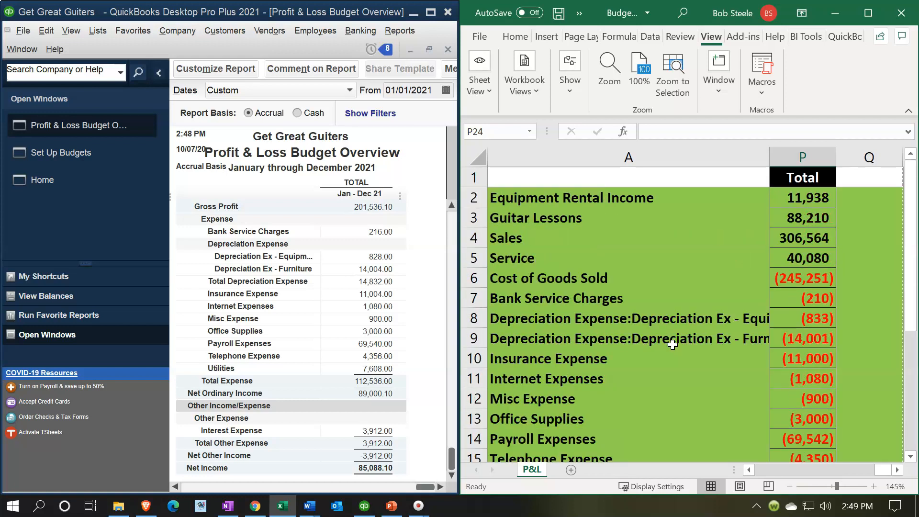
scroll(379, 308, "up", 3)
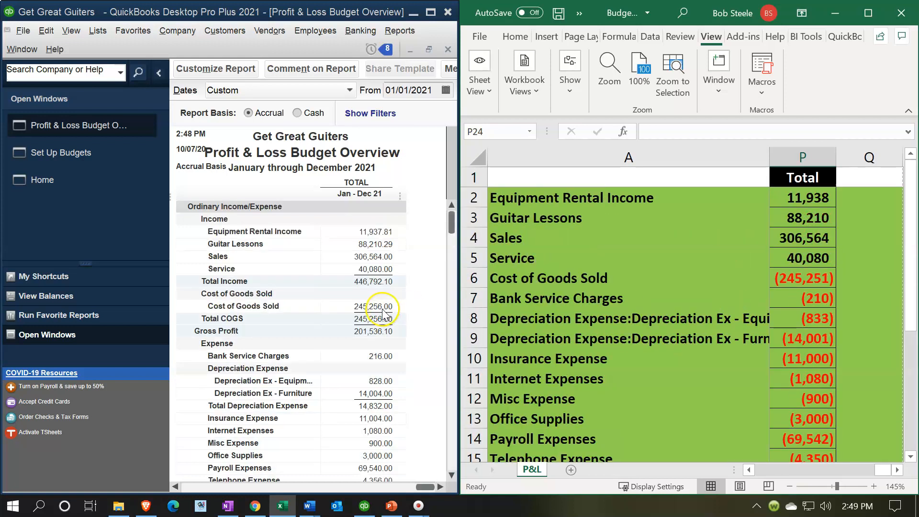
left_click_drag(775, 230, 802, 196)
left_click(802, 194)
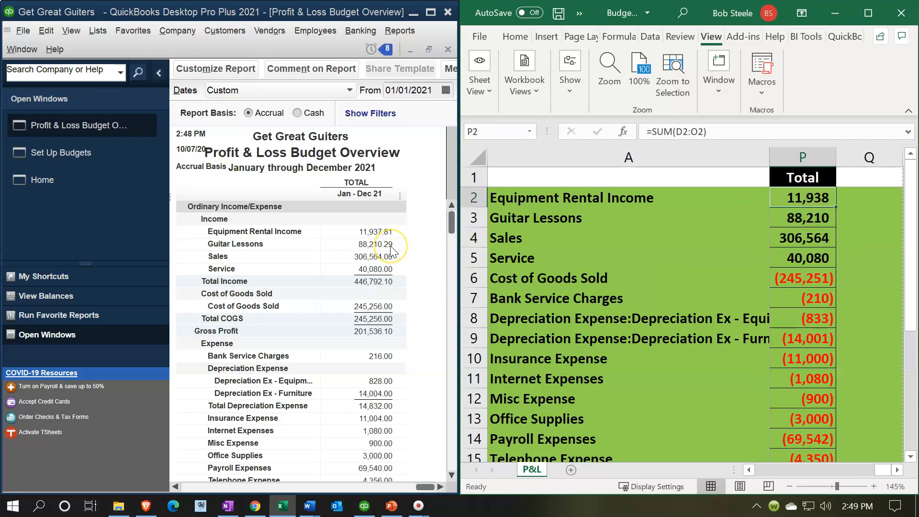
key("Down")
key("Down")
key("Down")
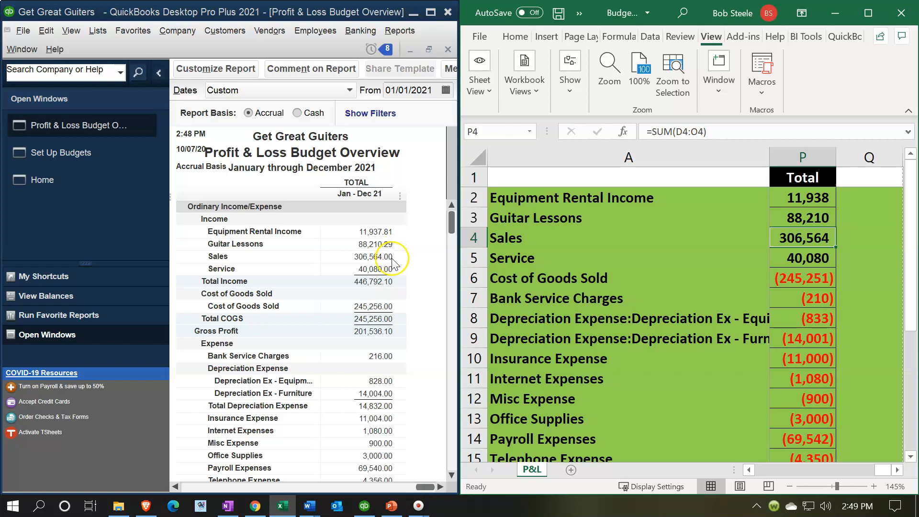
key("Down")
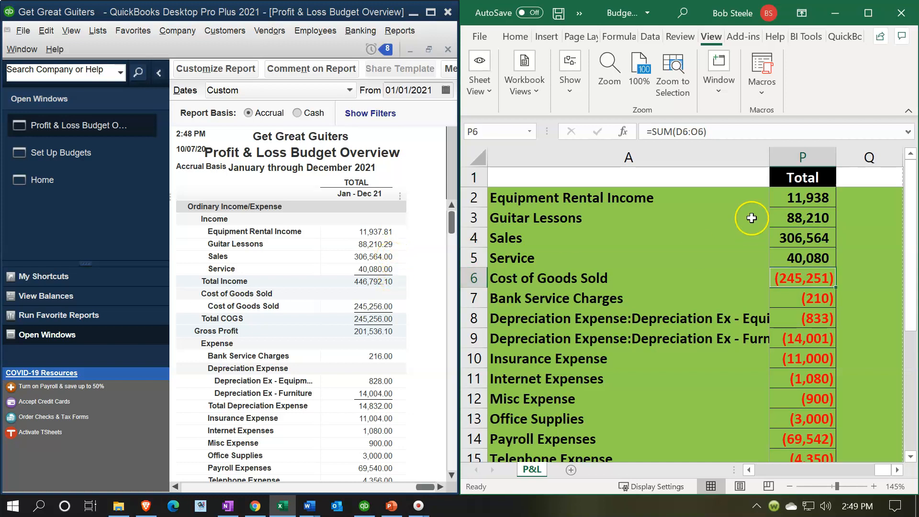
left_click_drag(787, 196, 787, 259)
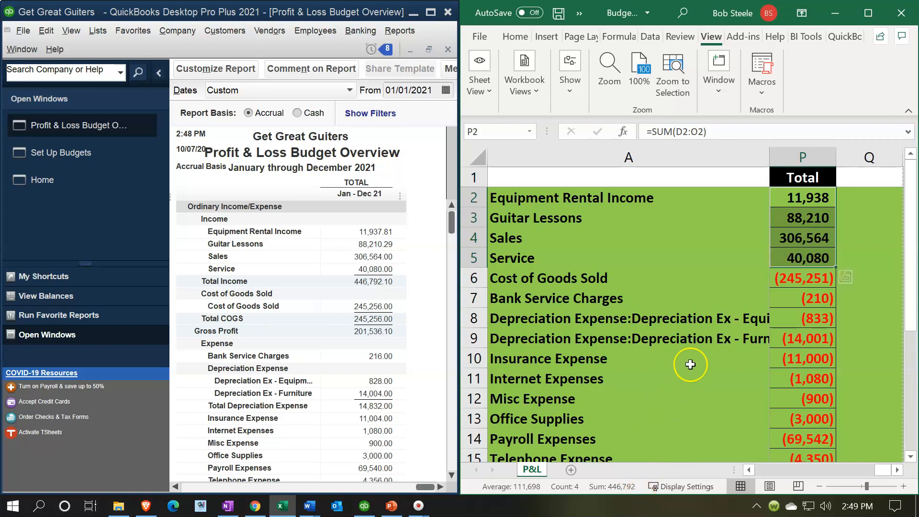
Compare the yearly Cost of Goods Sold and Bank Service Charges with the report, checking the December bank charge formula in O7.
key("Down")
key("Down")
key("Down")
key("Down")
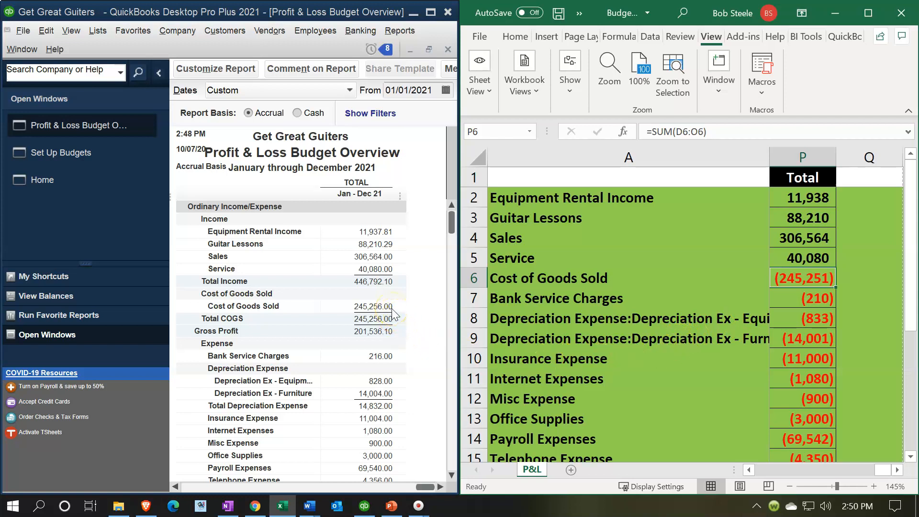
key("Down")
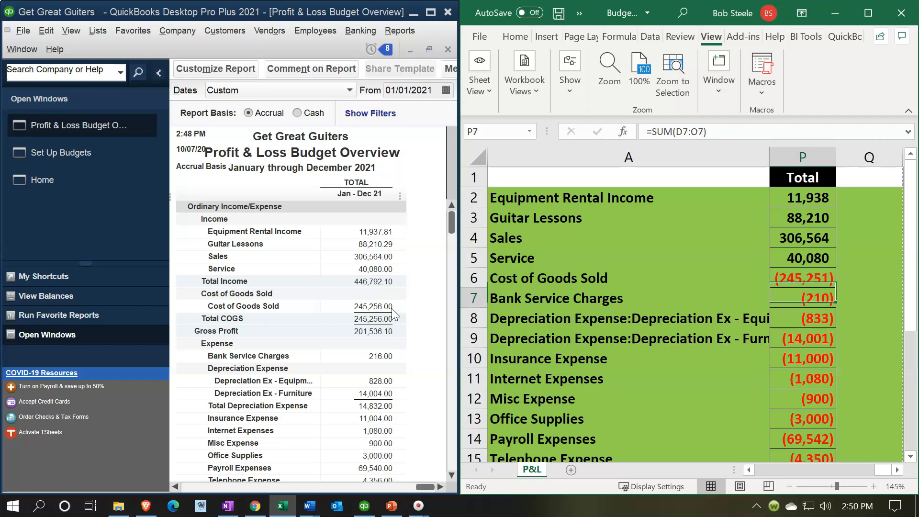
left_click(399, 362)
key("Left")
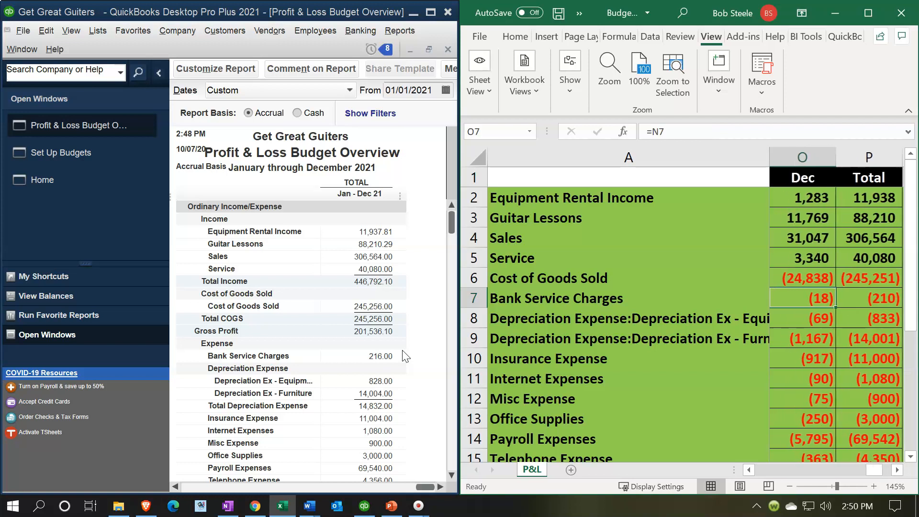
left_click_drag(431, 487, 448, 472)
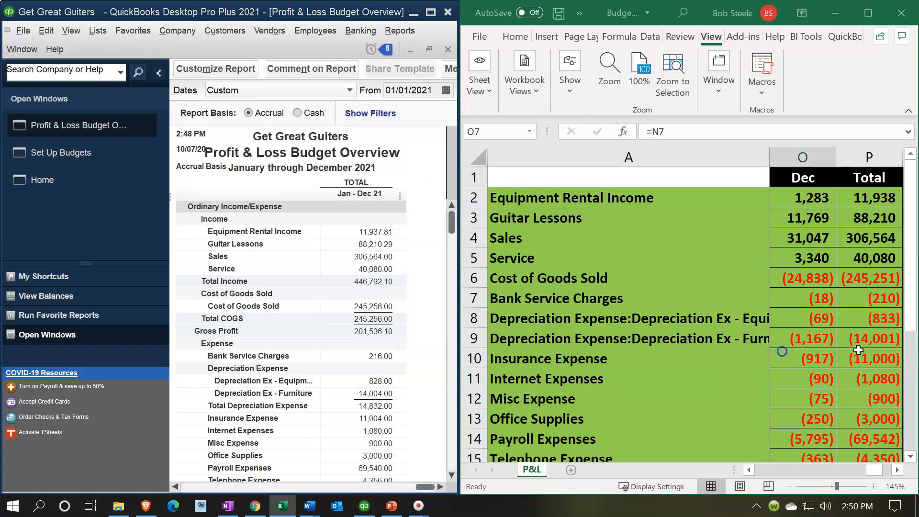
left_click(871, 319)
left_click(882, 300)
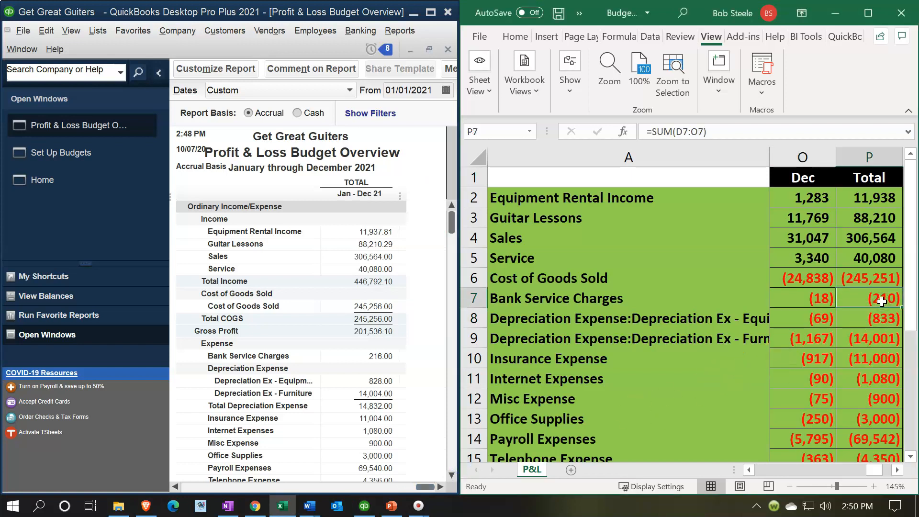
Compare the two yearly depreciation totals in P8 and P9 with the report, checking its Dec 21 column as well.
left_click(451, 476)
left_click(452, 475)
left_click(451, 475)
left_click(451, 475)
left_click(452, 475)
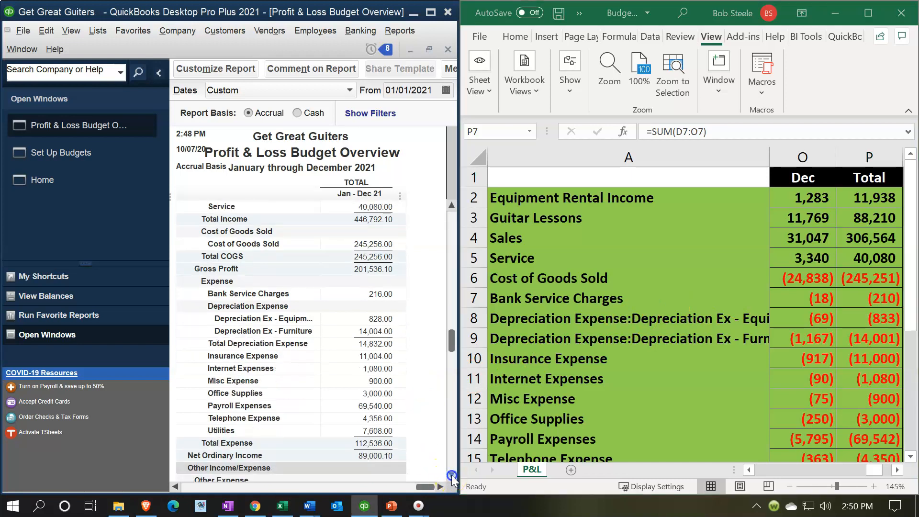
left_click(452, 475)
left_click(902, 324)
left_click(889, 319)
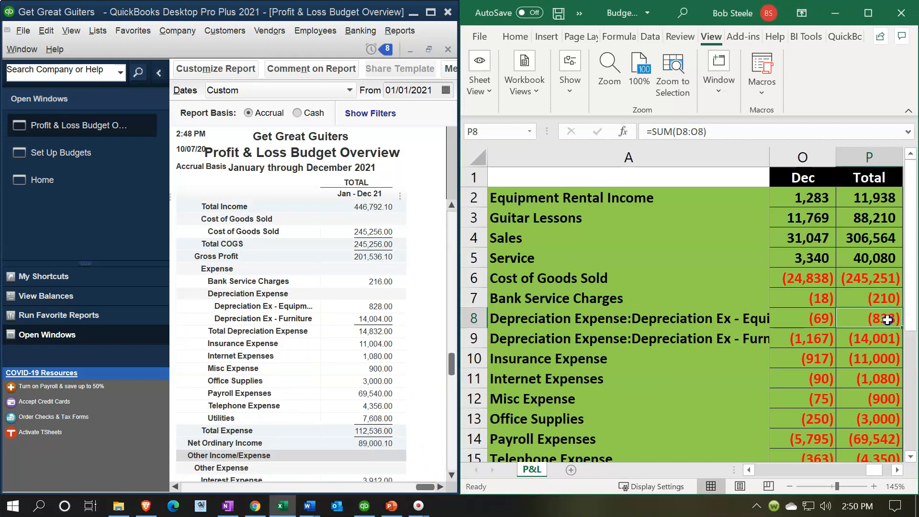
left_click(838, 331)
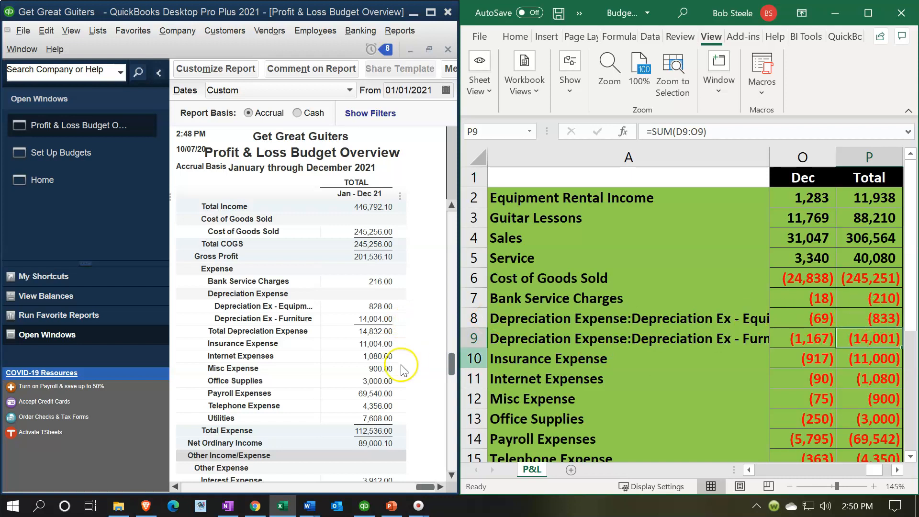
left_click(423, 487)
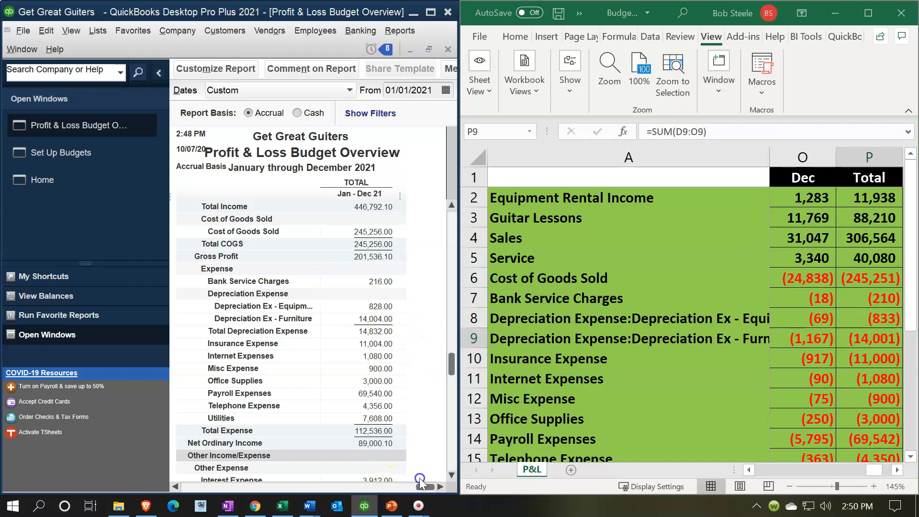
left_click(176, 487)
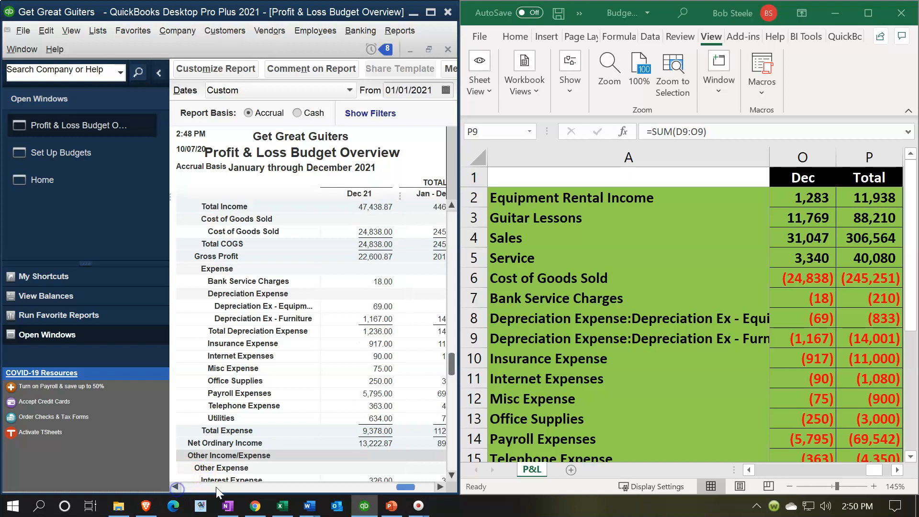
left_click(439, 486)
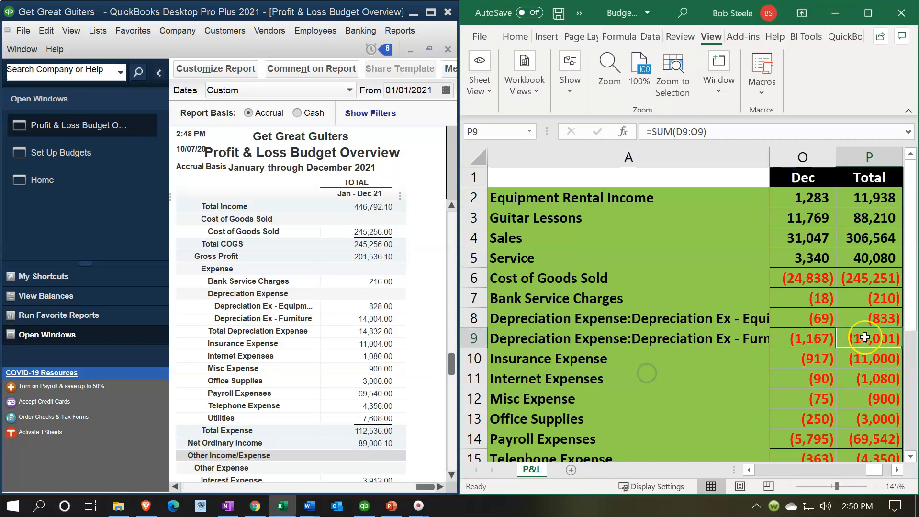
Compare the worksheet's yearly totals from equipment depreciation through Telephone Expense with the report's expense lines.
left_click(877, 319)
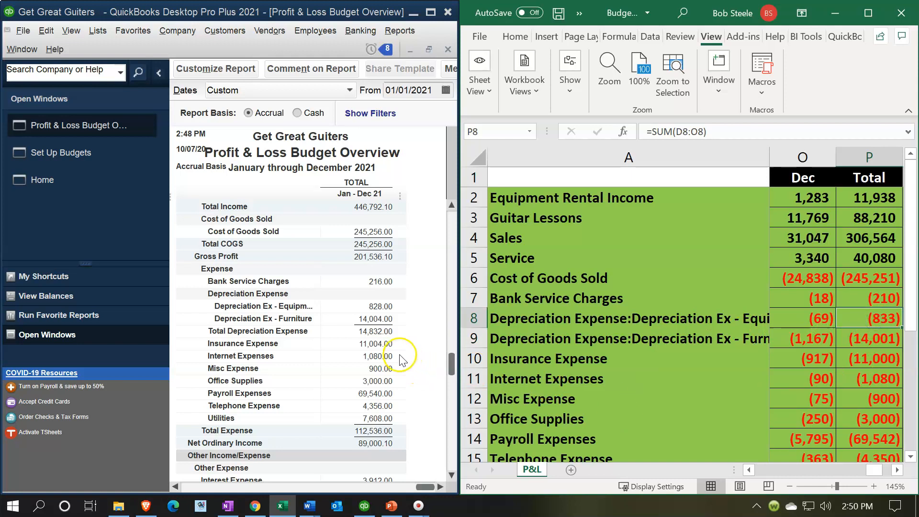
key("Down")
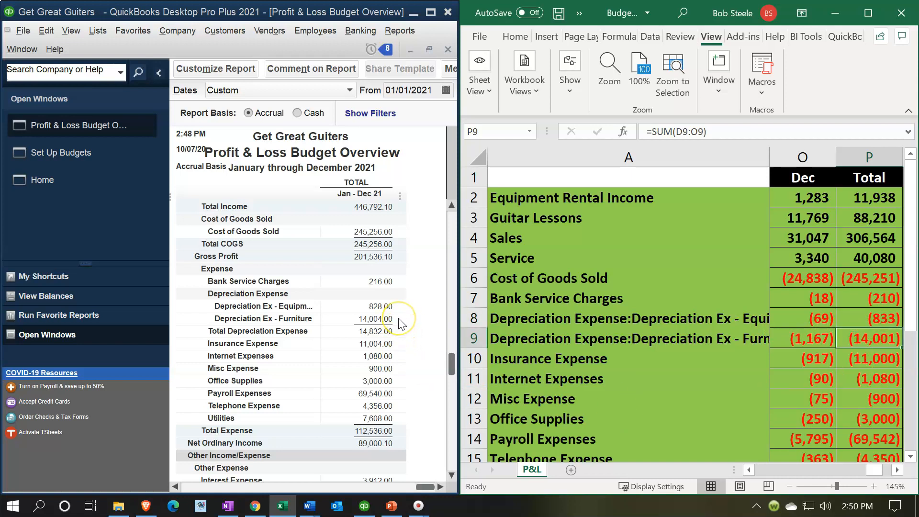
key("Down")
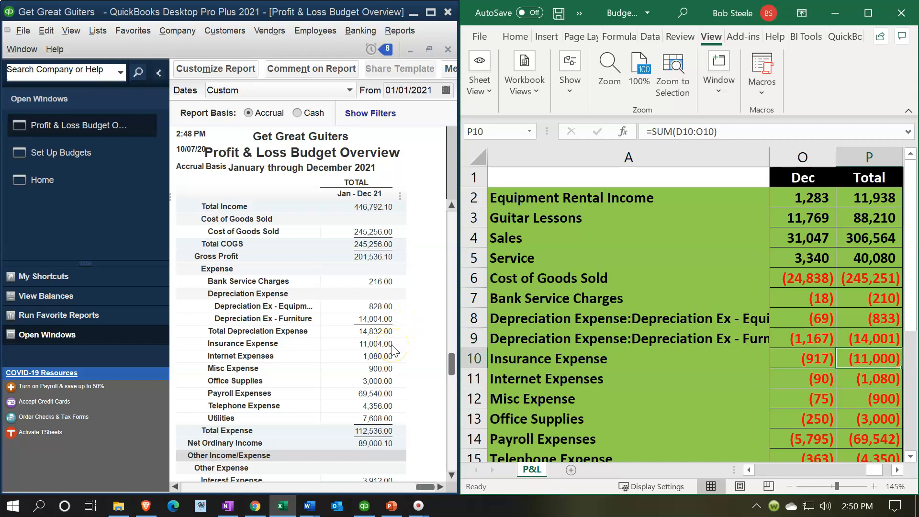
key("Down")
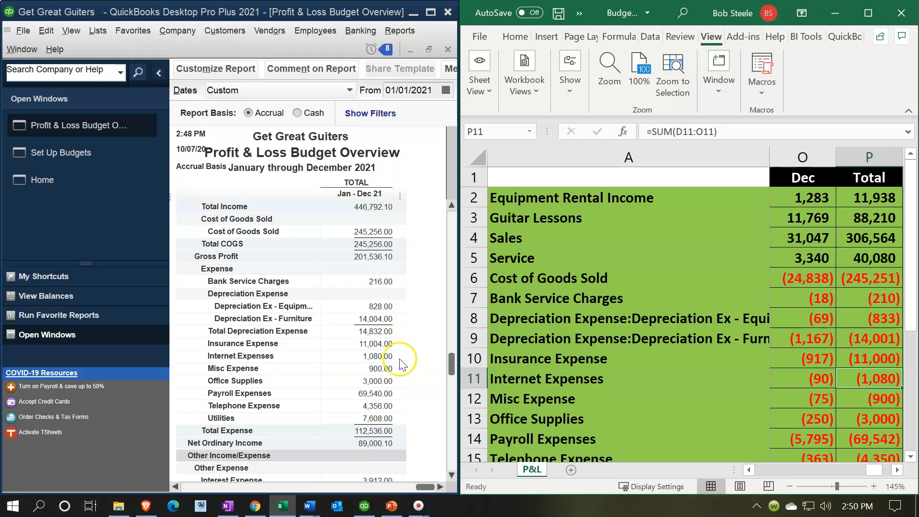
key("Down")
key("Down")
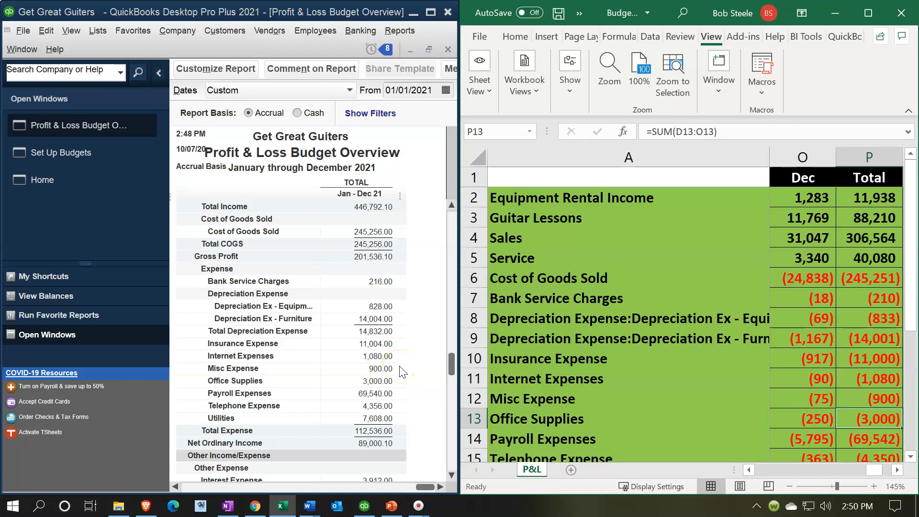
key("Down")
key("Down")
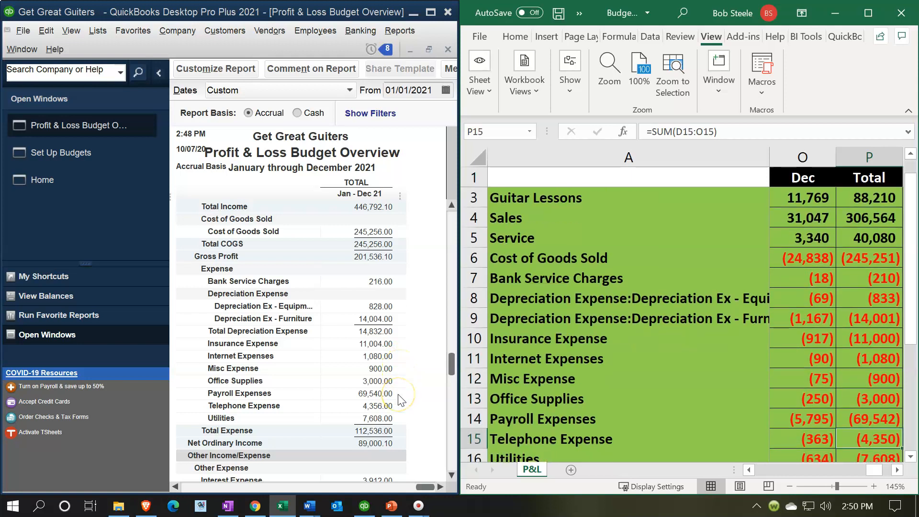
Review the rest of the worksheet's Total column down to the net income difference in cell P23.
key("Down")
key("Down")
key("Down")
key("Down")
key("Down")
key("Down")
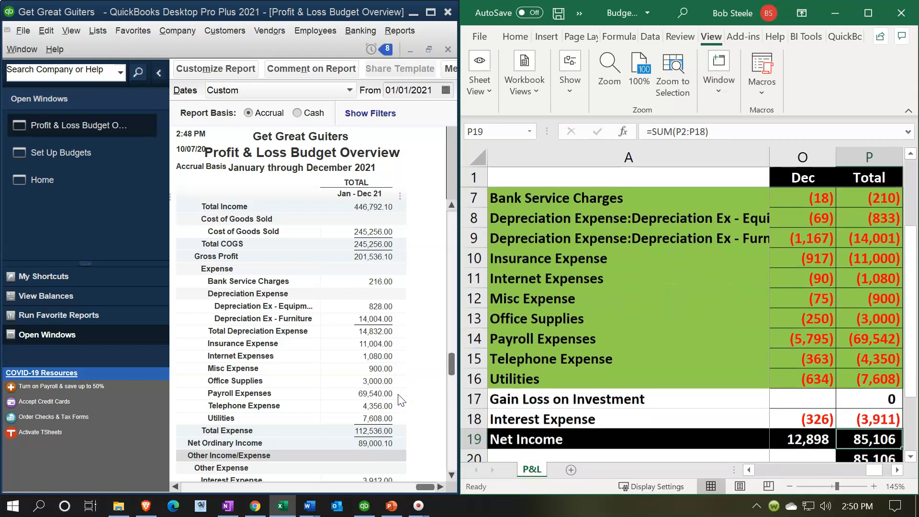
key("Down")
key("Down")
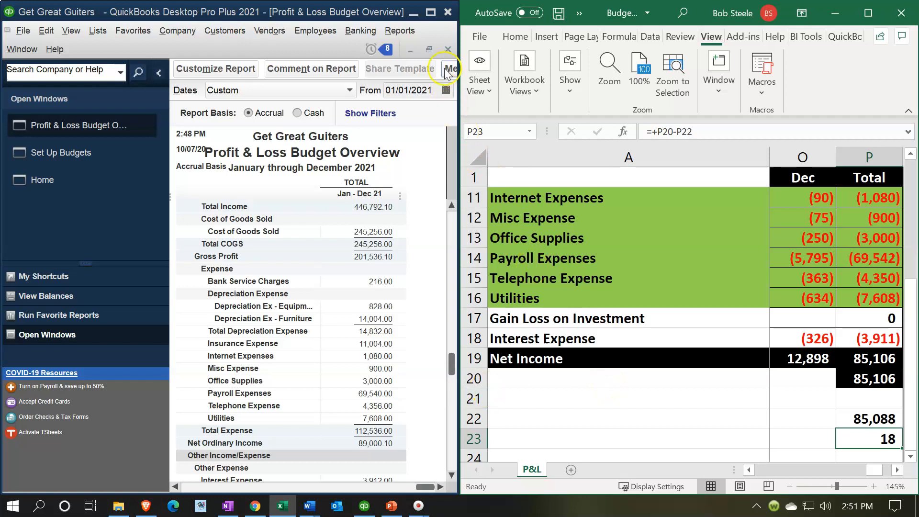
Maximize the QuickBooks window and view the budget report from its first income lines.
left_click(435, 11)
left_click(428, 14)
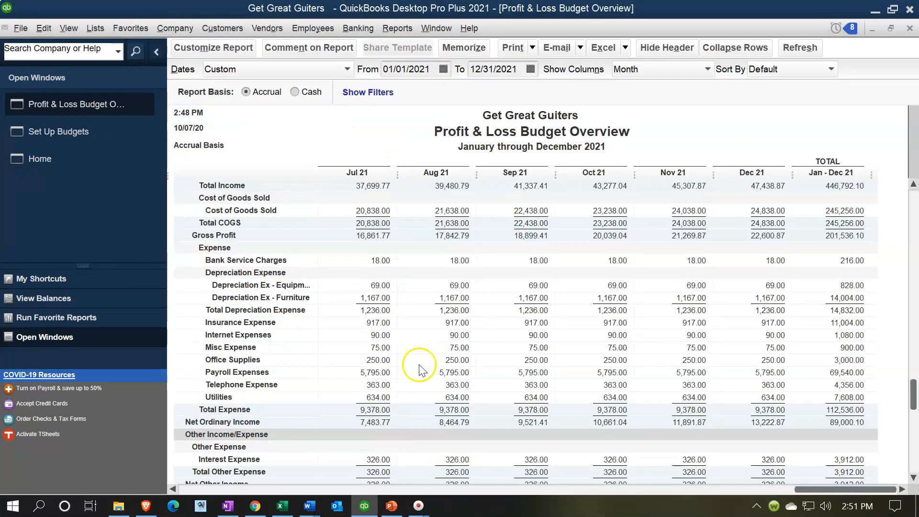
scroll(364, 366, "up", 2)
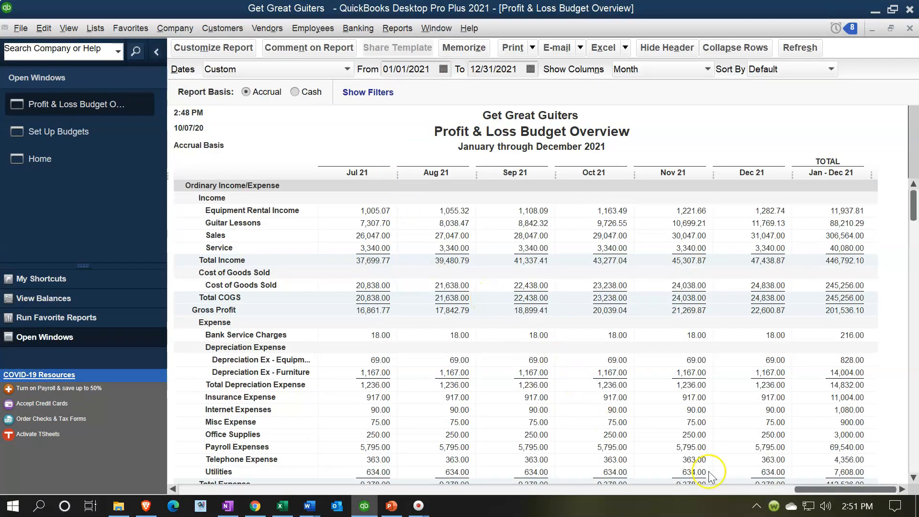
left_click(817, 490)
left_click_drag(816, 490, 114, 464)
Set the budget report's end date to 03/31/2021, keeping the start date at 01/01/2021.
left_click(357, 72)
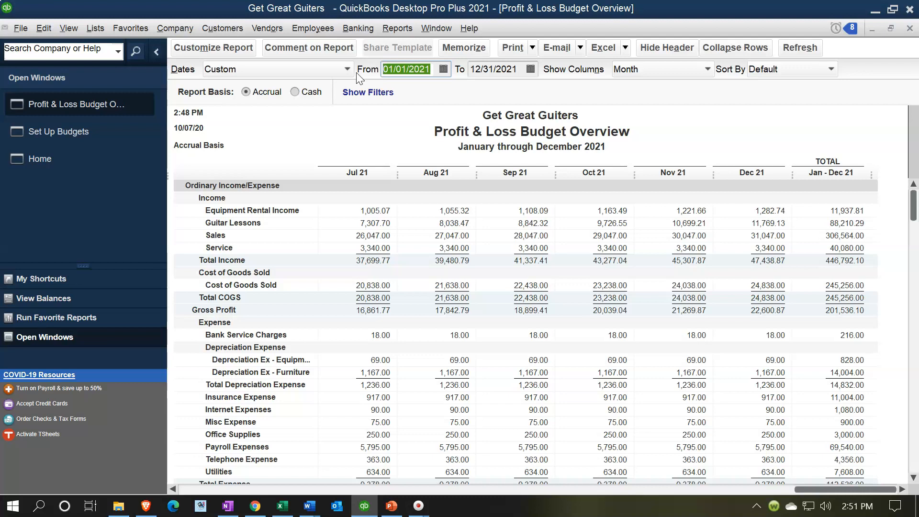
key("Tab")
type("03")
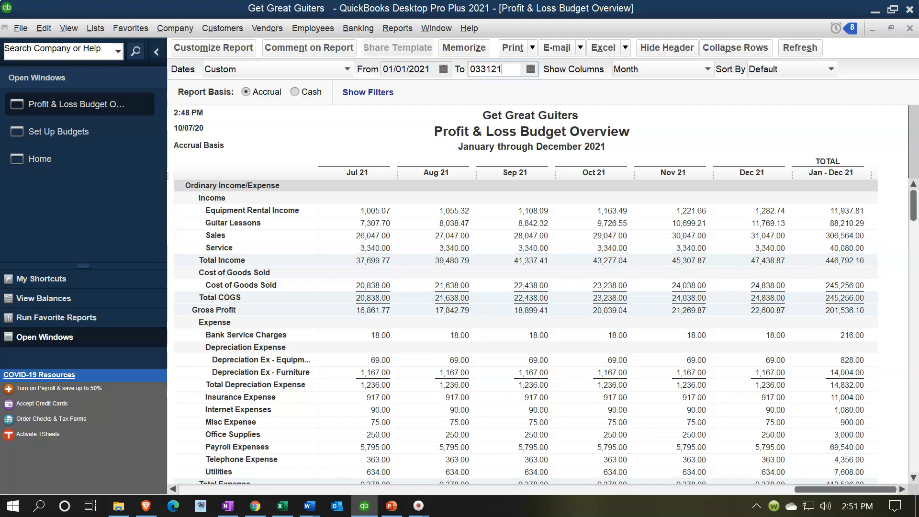
key("Tab")
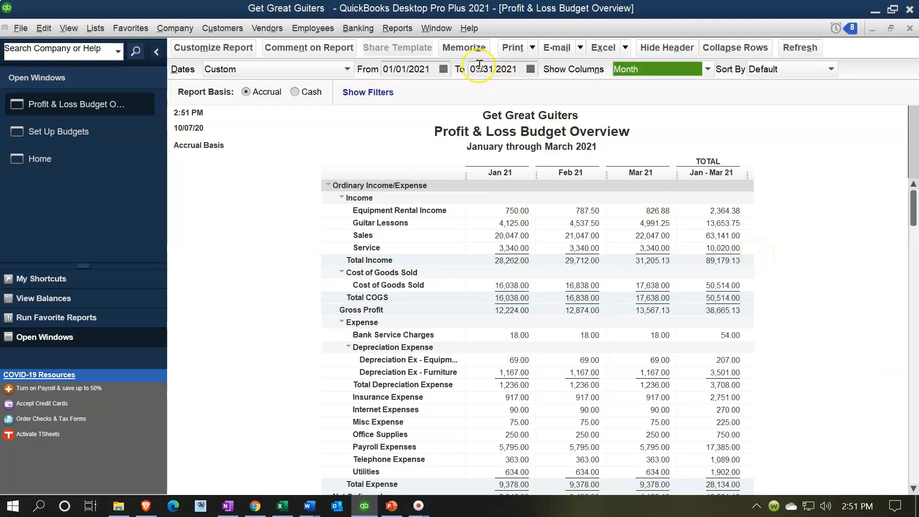
Set the budget report's end date back to 12/31/2021 and check the preset date ranges without changing the Custom range.
left_click(518, 69)
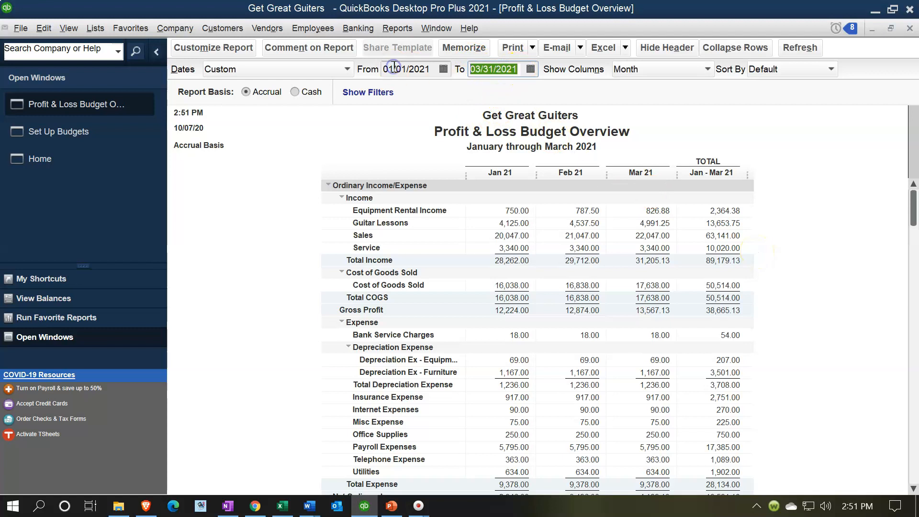
type("123121")
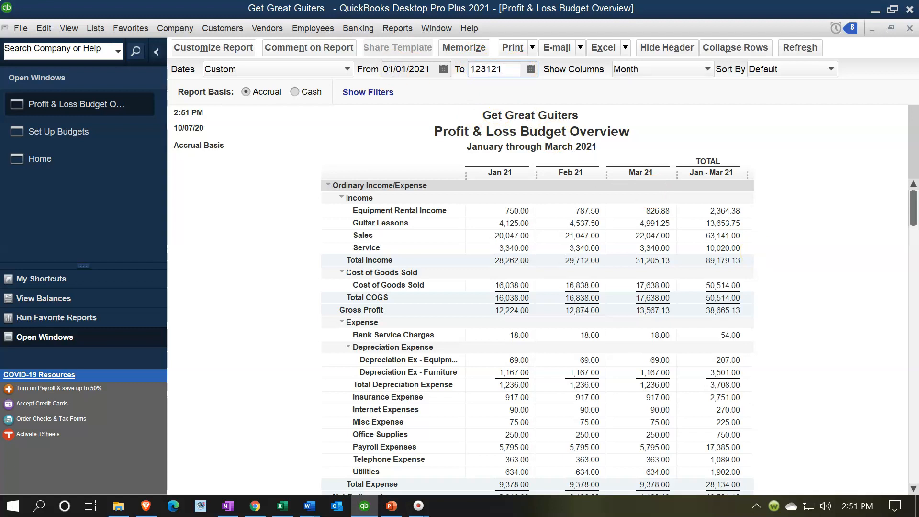
key("Tab")
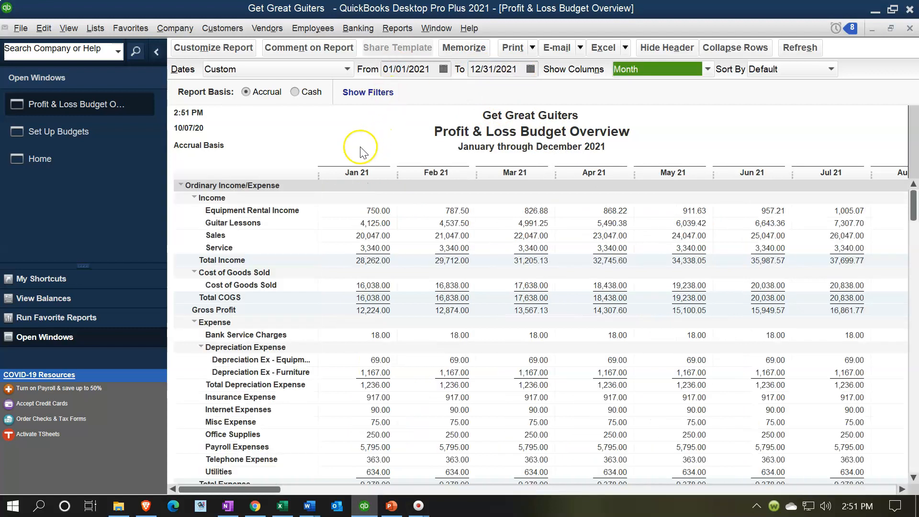
left_click(348, 70)
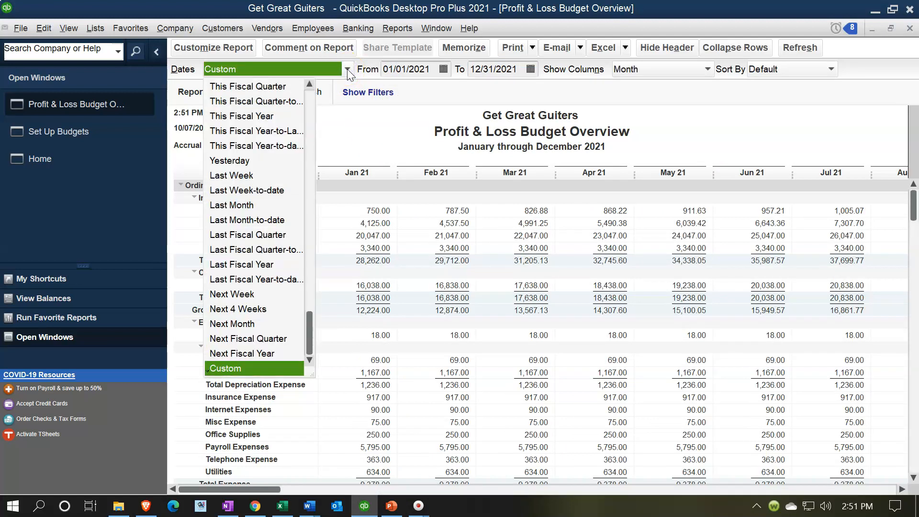
left_click(347, 70)
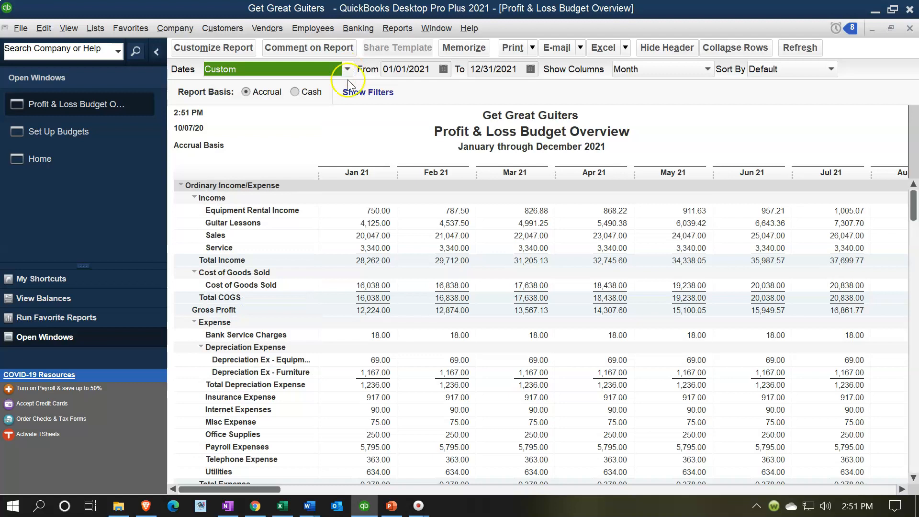
Customize the budget report to display columns by Total only across the top.
left_click(215, 52)
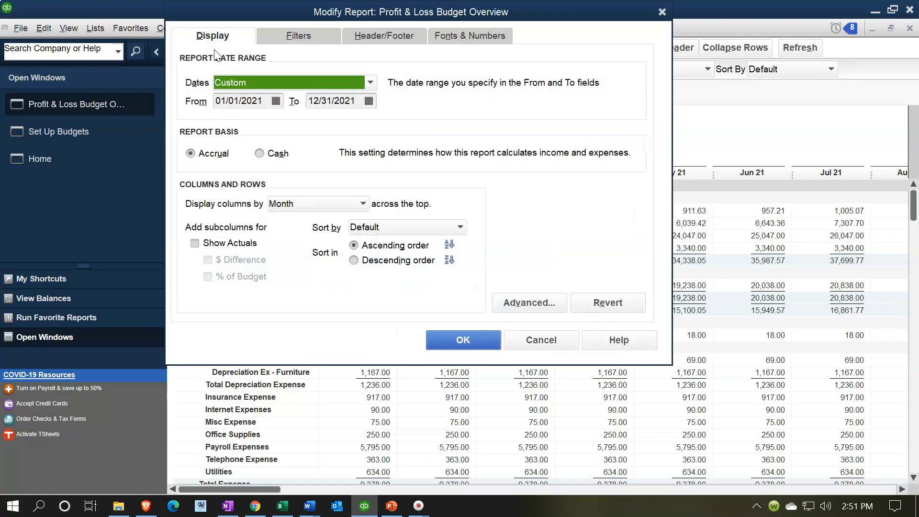
left_click(348, 203)
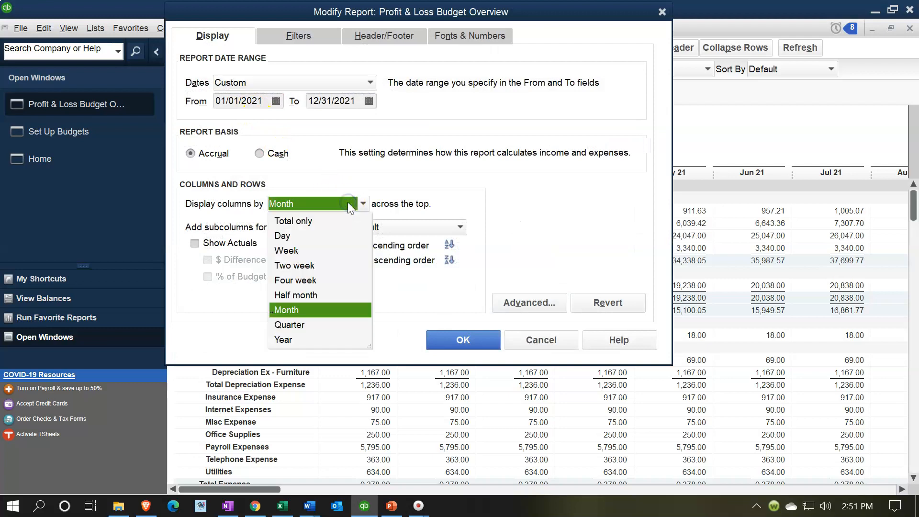
left_click(309, 221)
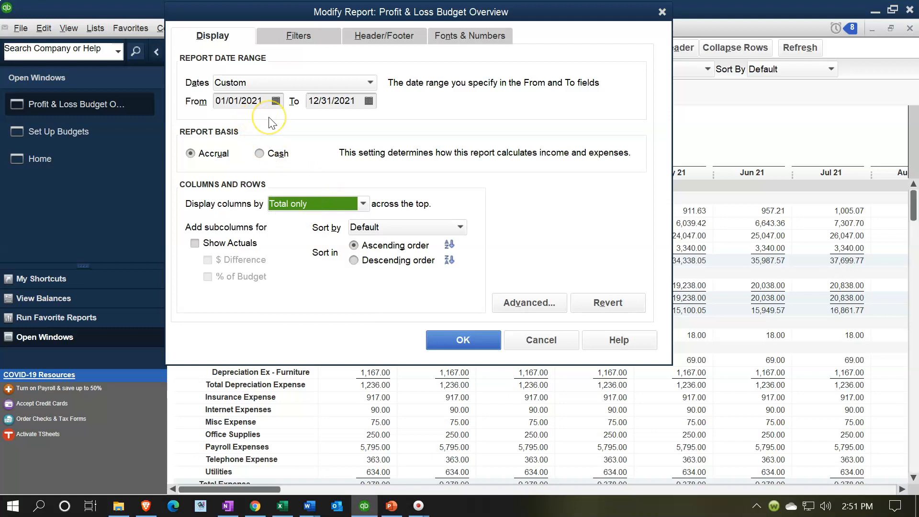
left_click(436, 341)
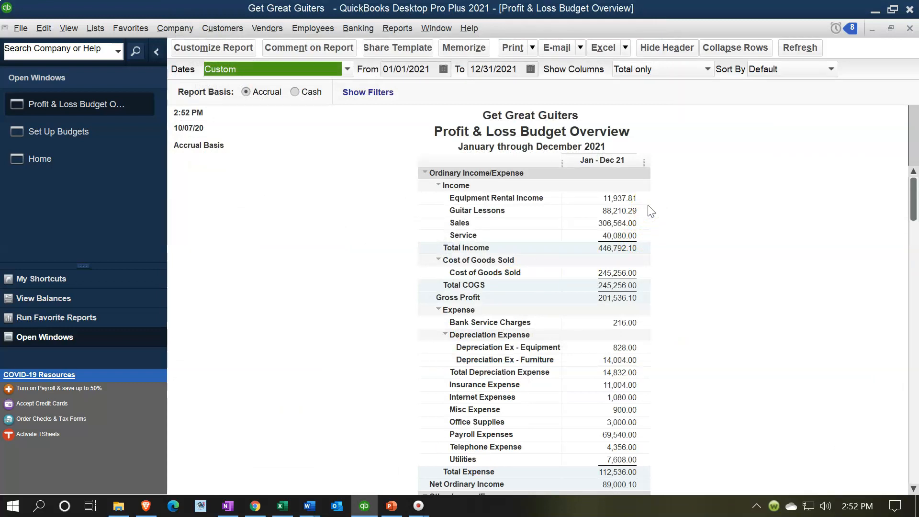
Customize the budget report to display its columns by Quarter.
left_click(222, 48)
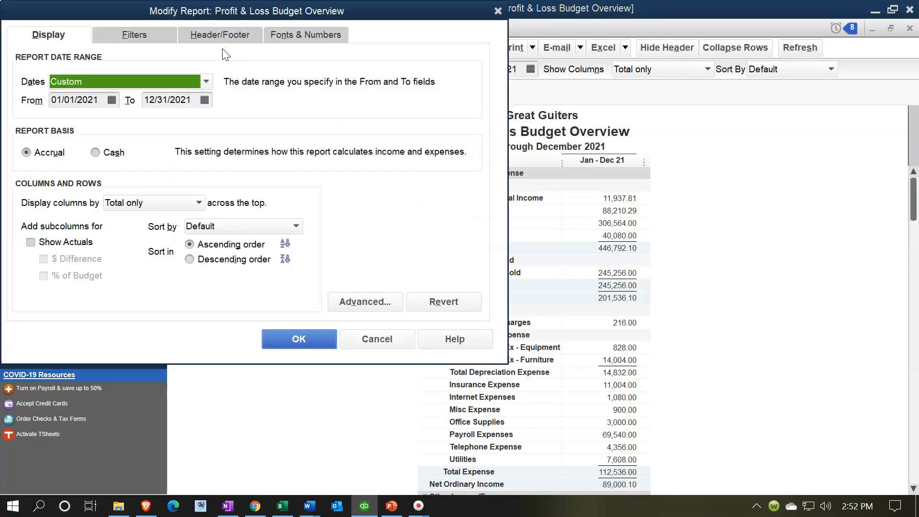
left_click(199, 203)
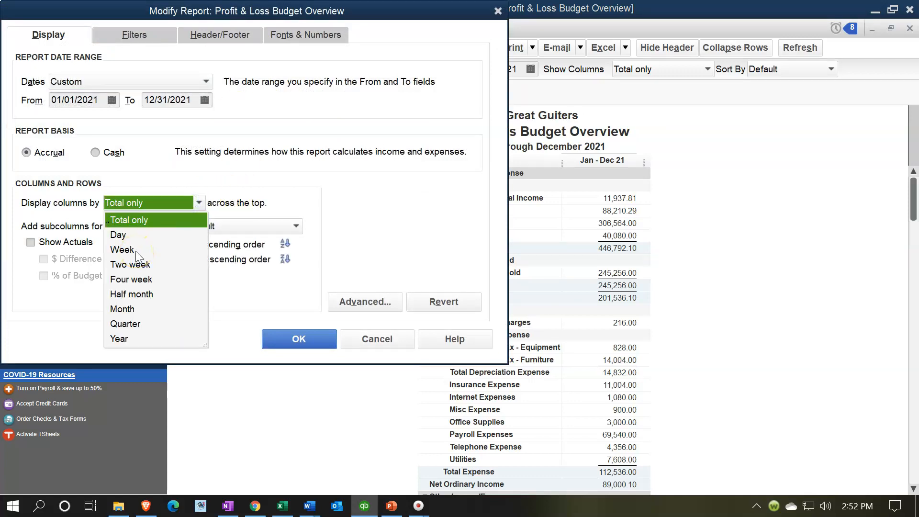
left_click(142, 324)
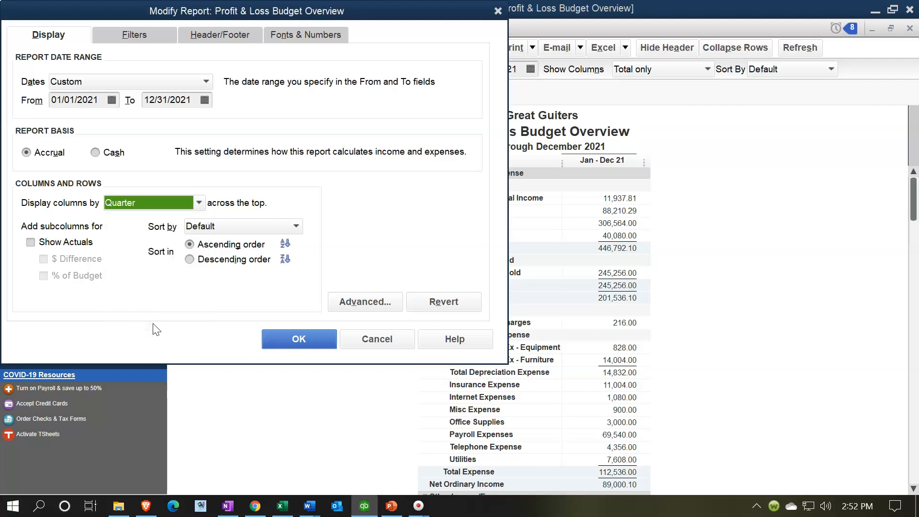
left_click(264, 337)
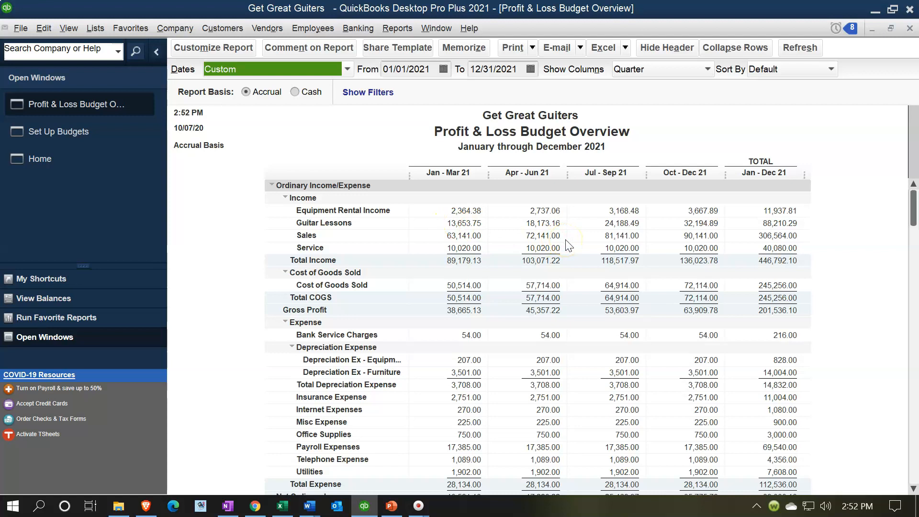
Switch the budget report's column display back to Month.
left_click(221, 45)
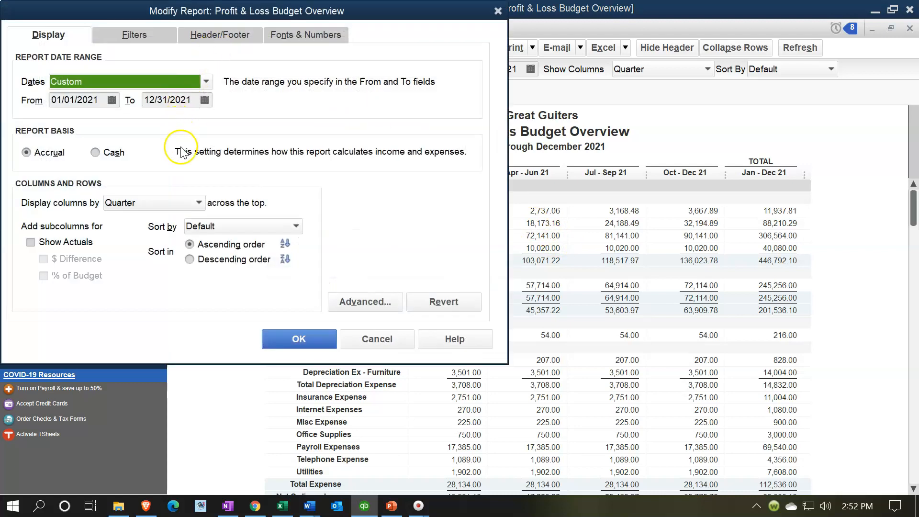
left_click(199, 203)
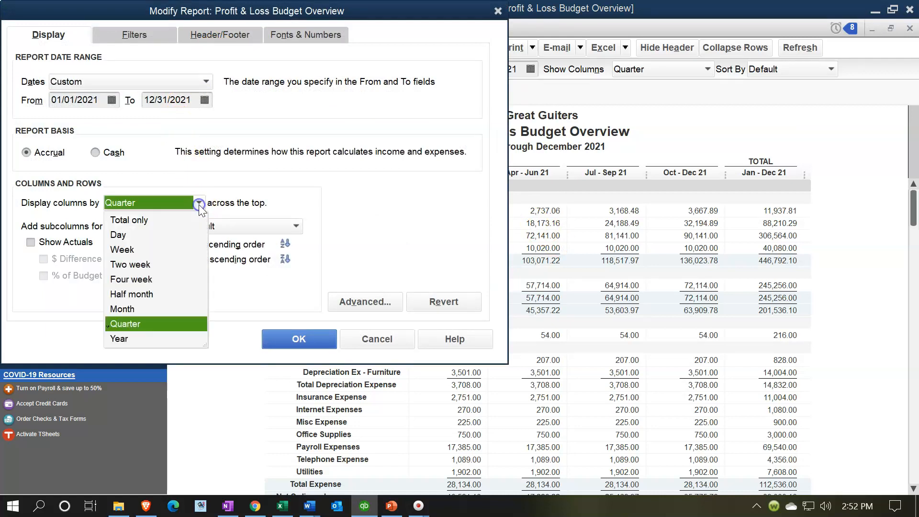
left_click(118, 308)
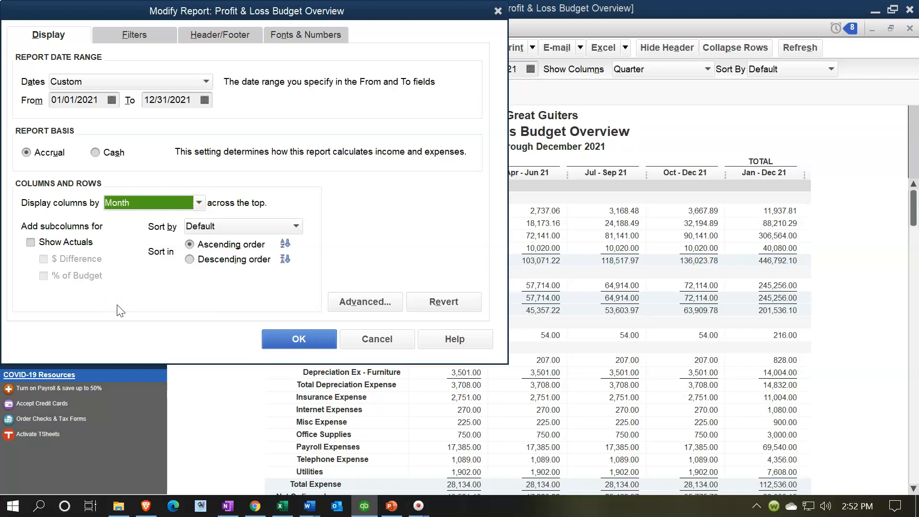
left_click(271, 338)
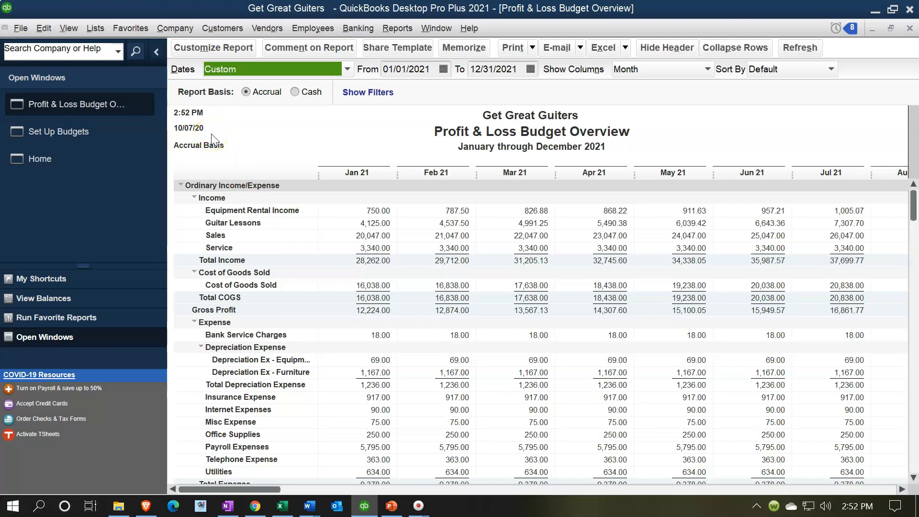
Remove the date prepared, time prepared and report basis from the budget report's header.
left_click(217, 49)
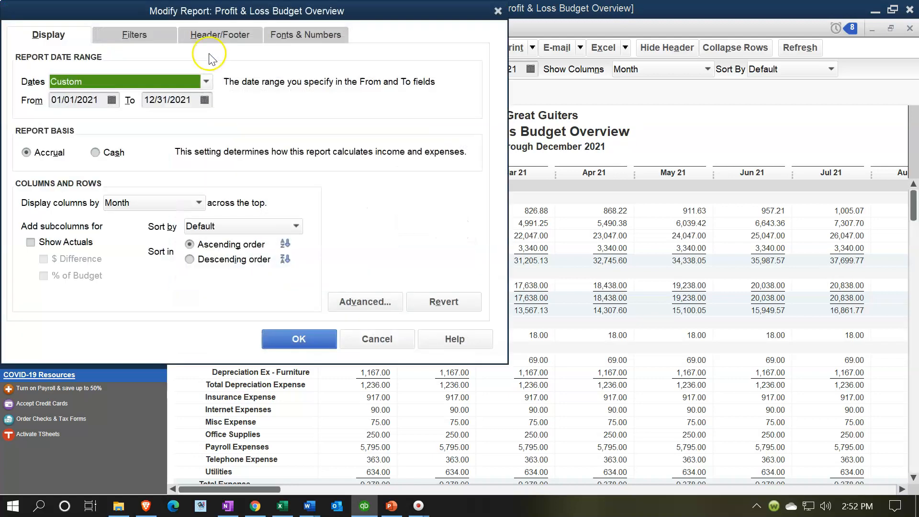
left_click(210, 37)
left_click(26, 145)
left_click(25, 166)
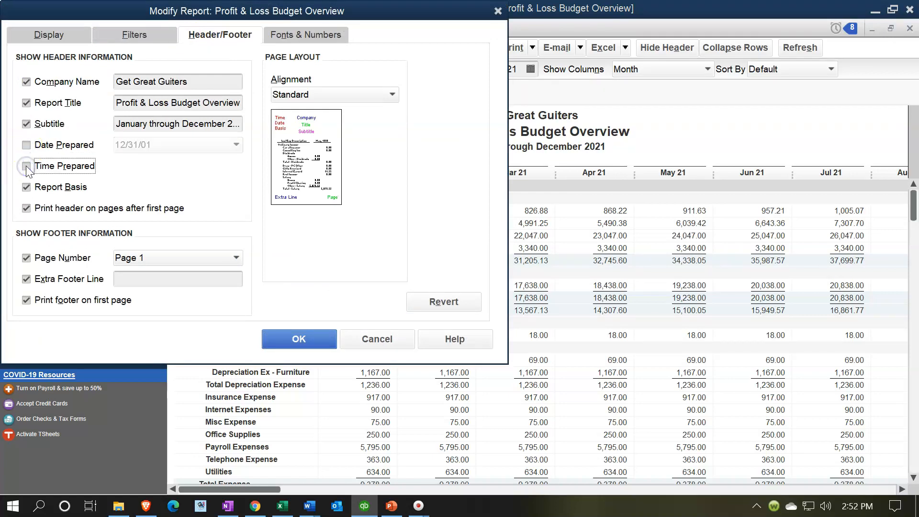
left_click(25, 188)
Format the report to show negative numbers in parentheses and bright red, and all numbers without cents.
left_click(296, 39)
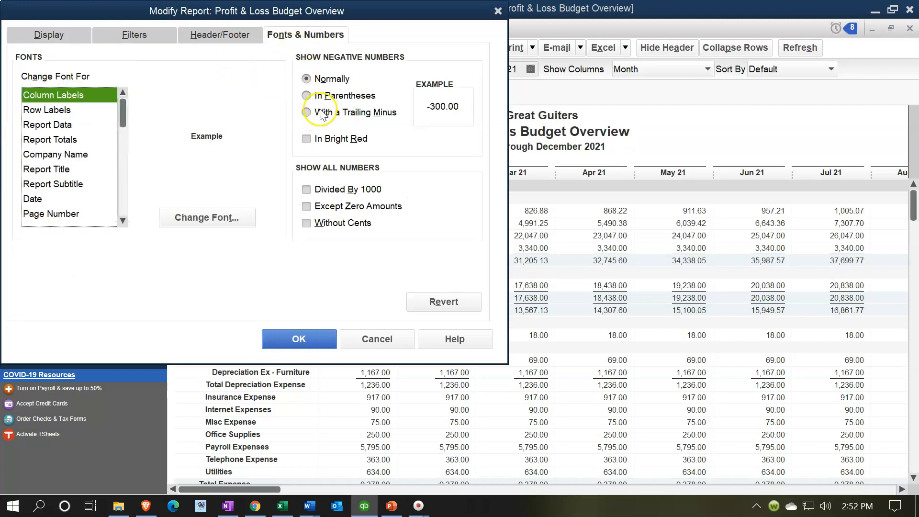
left_click(307, 137)
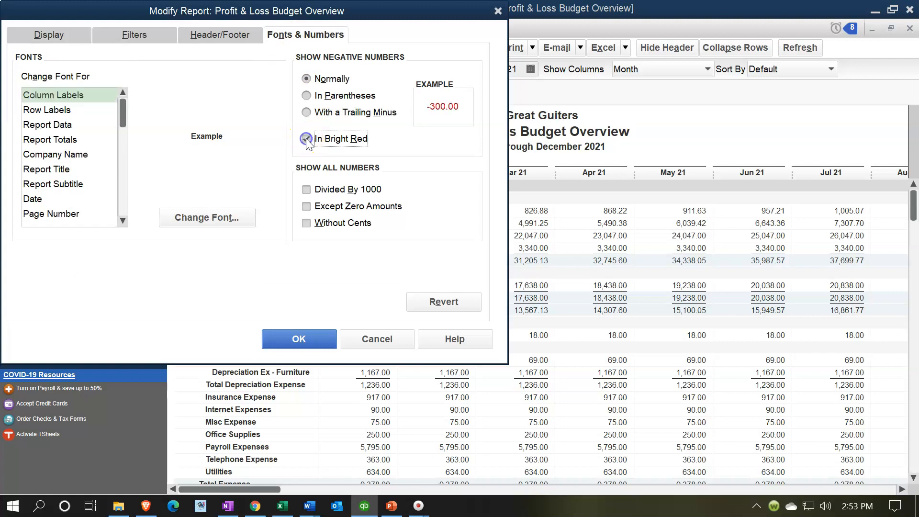
left_click(306, 113)
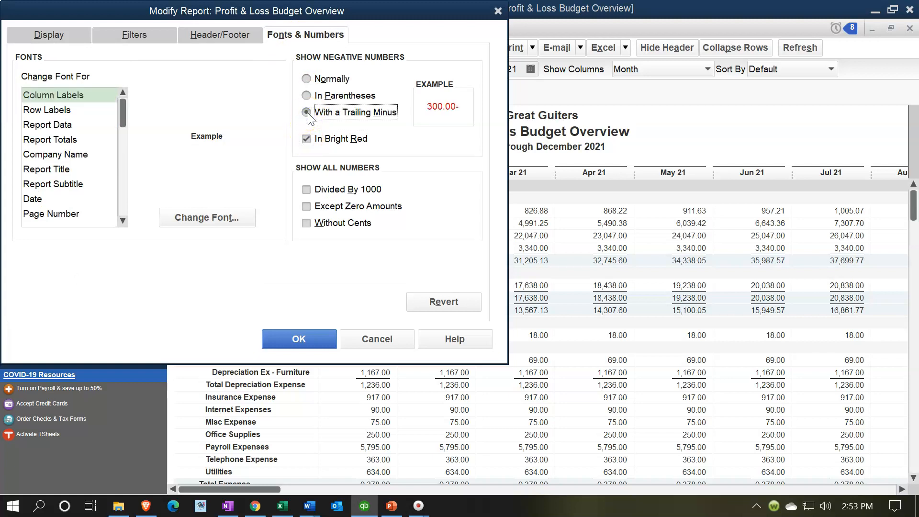
left_click(306, 95)
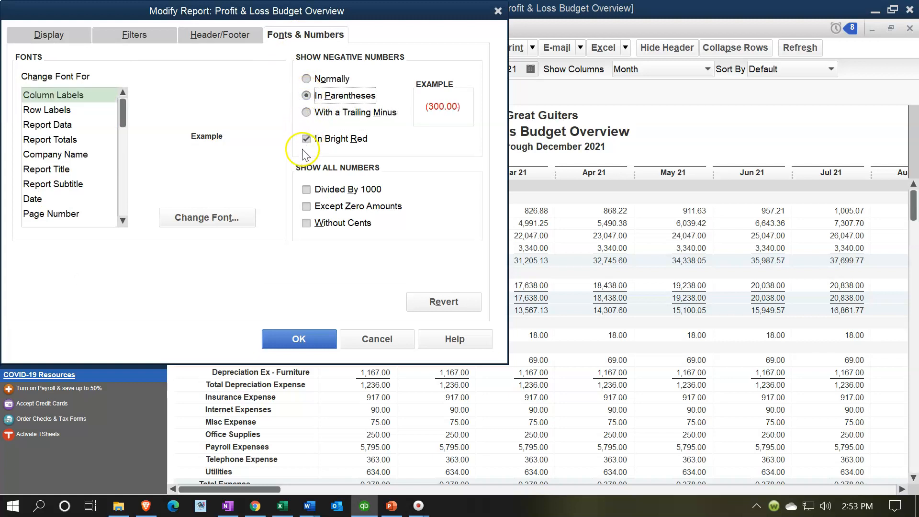
left_click(307, 223)
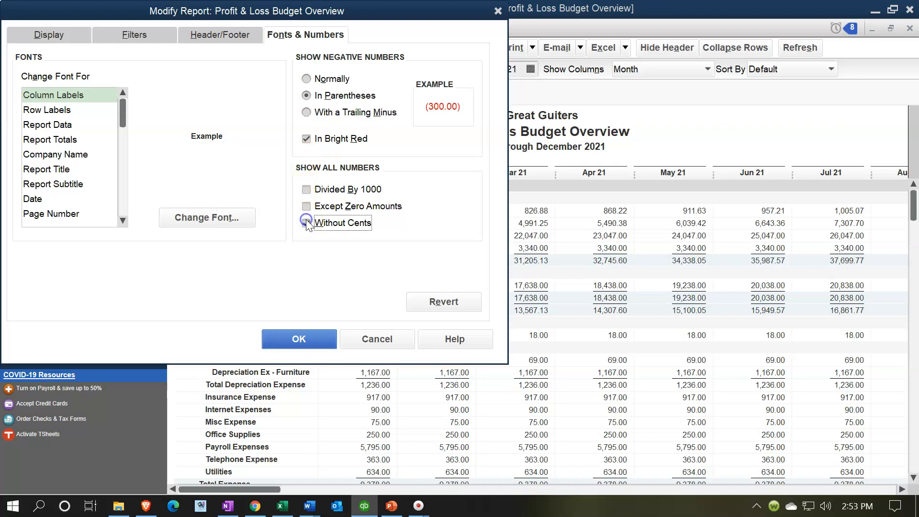
left_click(313, 338)
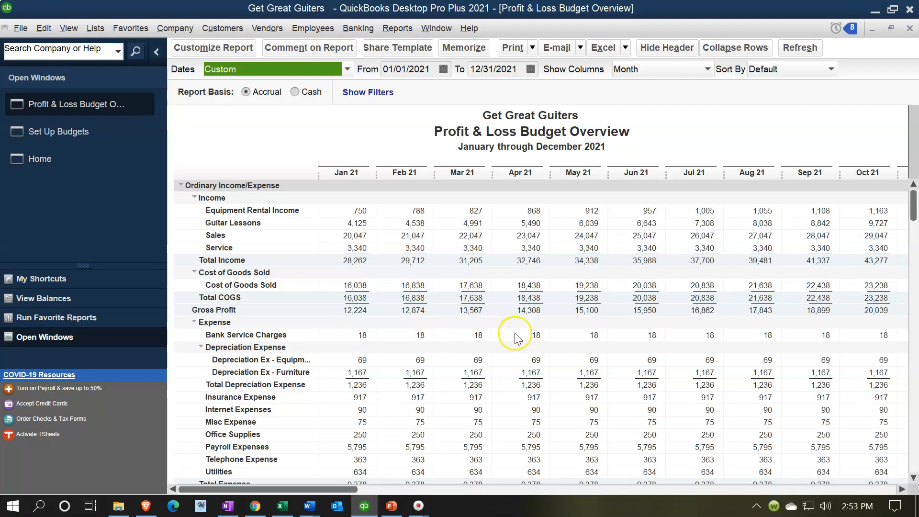
Review the reformatted monthly budget report from the income lines down to Net Income.
scroll(611, 280, "down", 3)
scroll(610, 281, "up", 3)
left_click(552, 228)
scroll(554, 234, "down", 3)
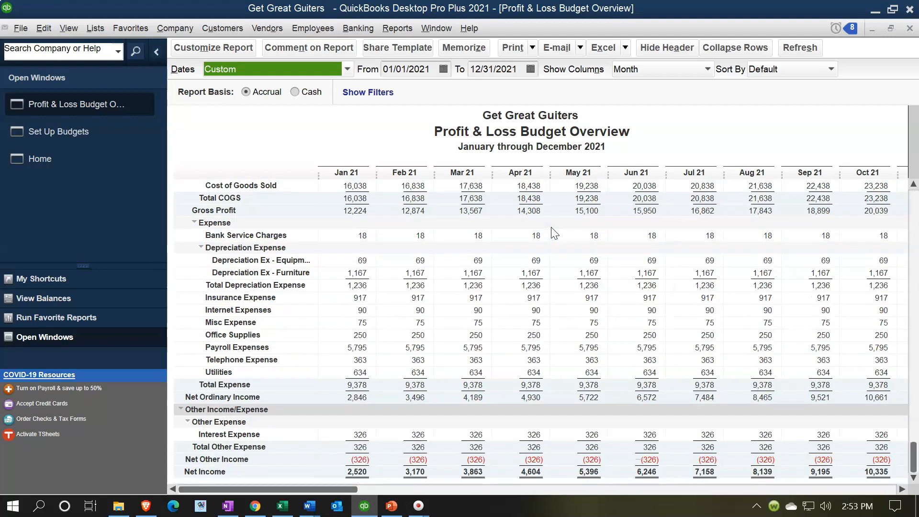
scroll(554, 233, "up", 3)
left_click(557, 223)
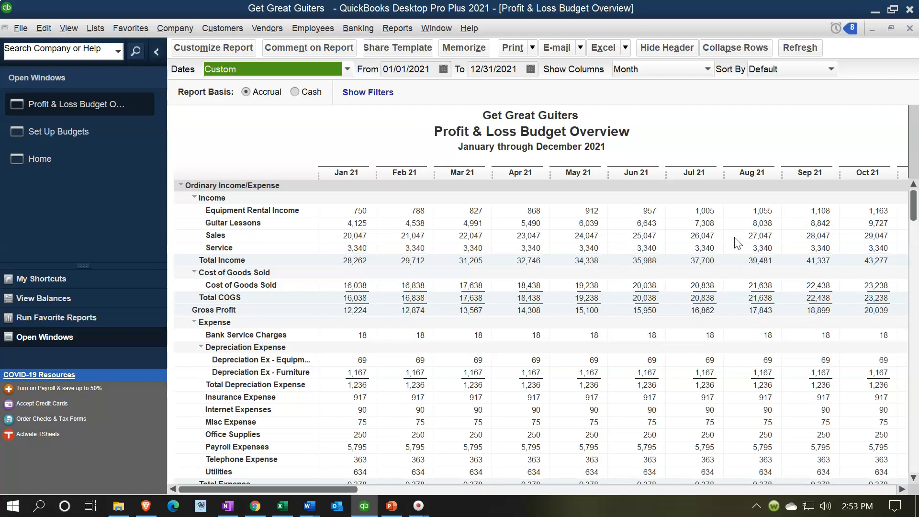
Print the budget report through the CutePDF Writer and save it as Budget 2021.pdf in the Section 10 Adjusting Entries folder.
left_click(533, 50)
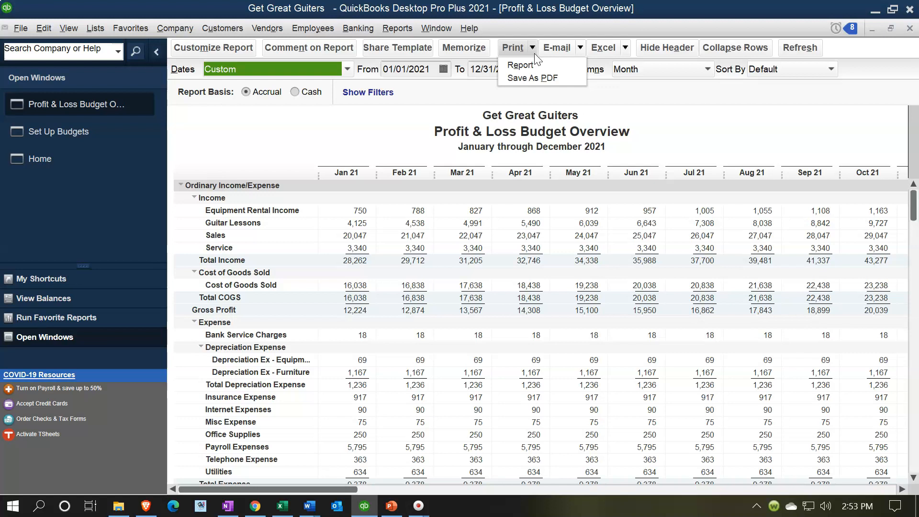
left_click(535, 74)
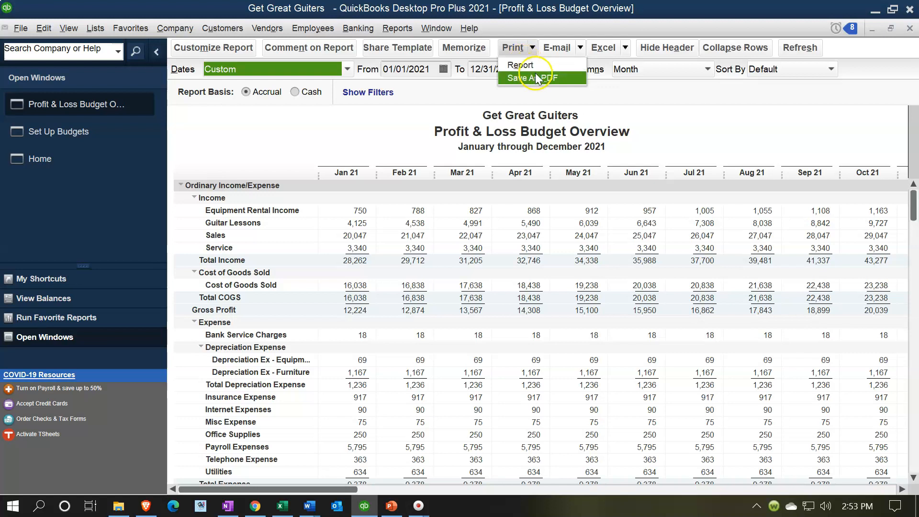
left_click(538, 68)
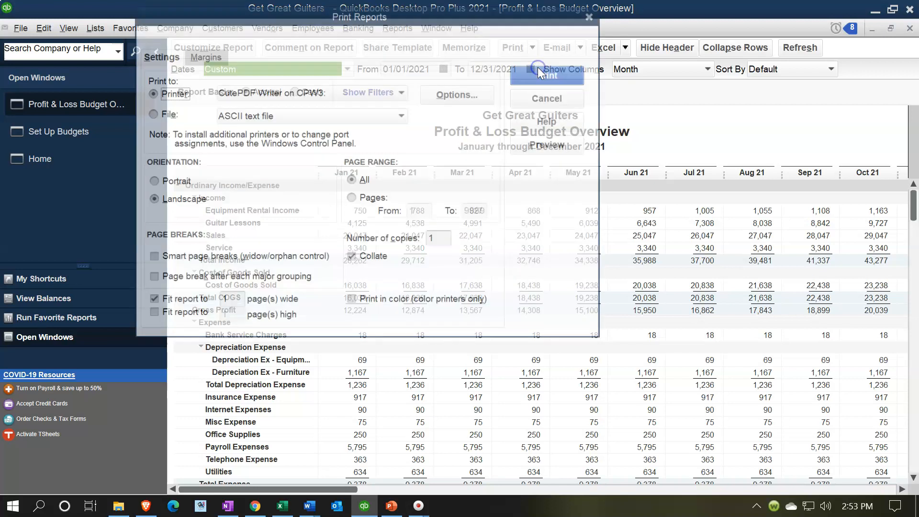
left_click(520, 71)
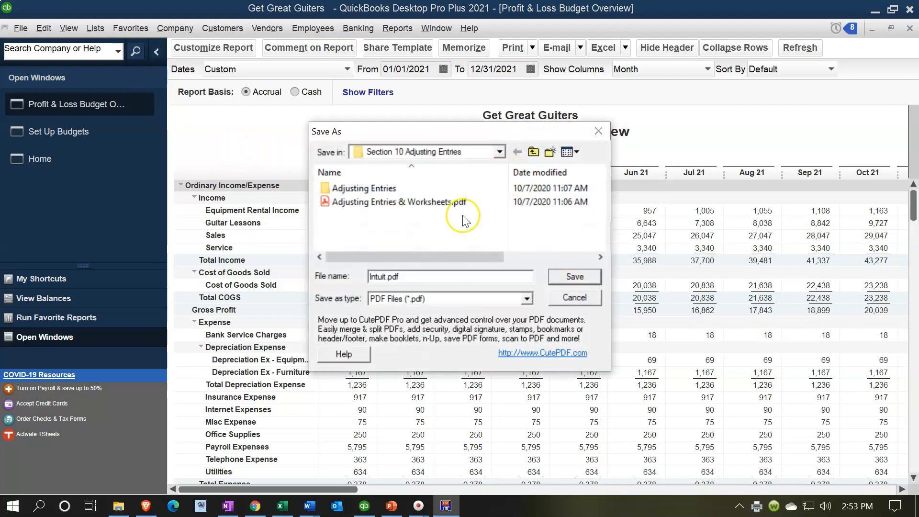
left_click(383, 277)
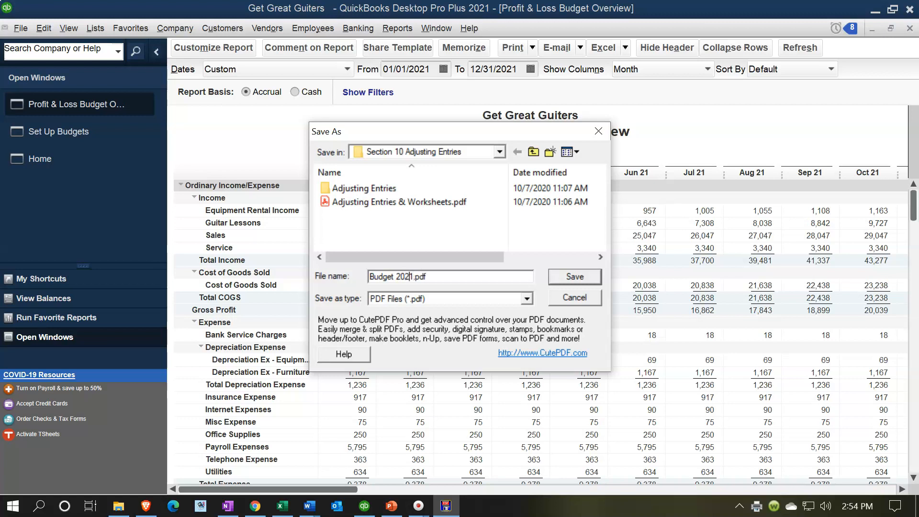
left_click(572, 277)
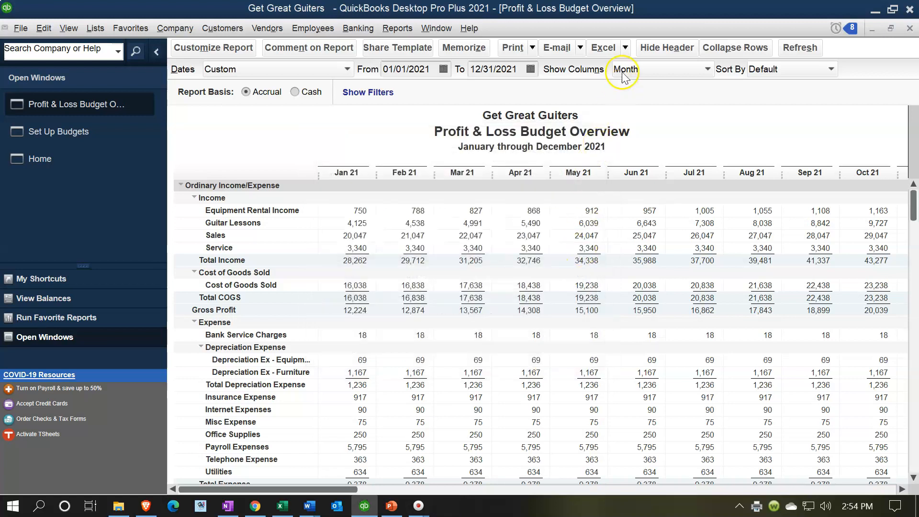
Export the budget report to a new worksheet in a new Excel workbook and maximize that workbook's window.
left_click(626, 48)
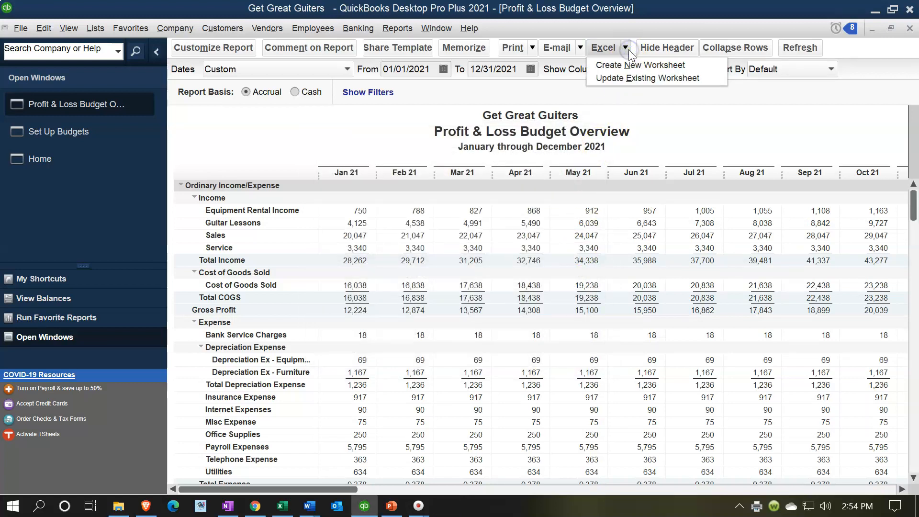
left_click(623, 68)
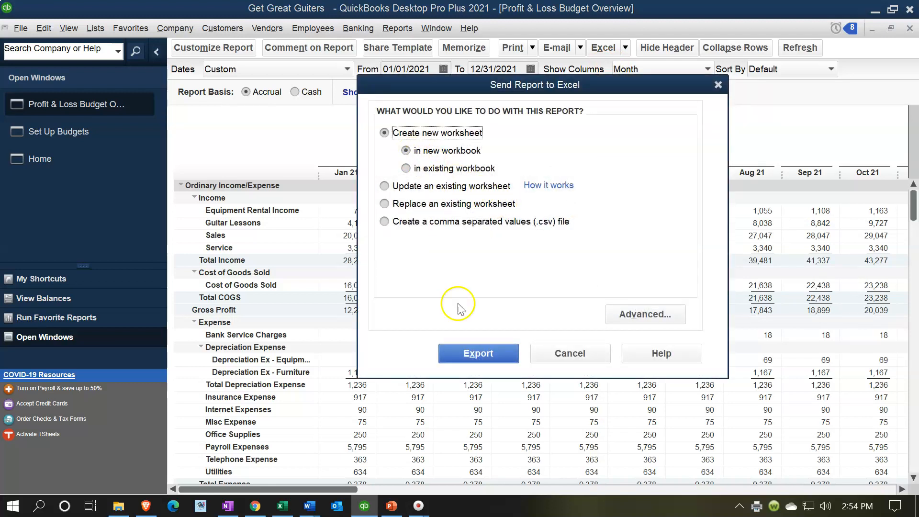
left_click(467, 351)
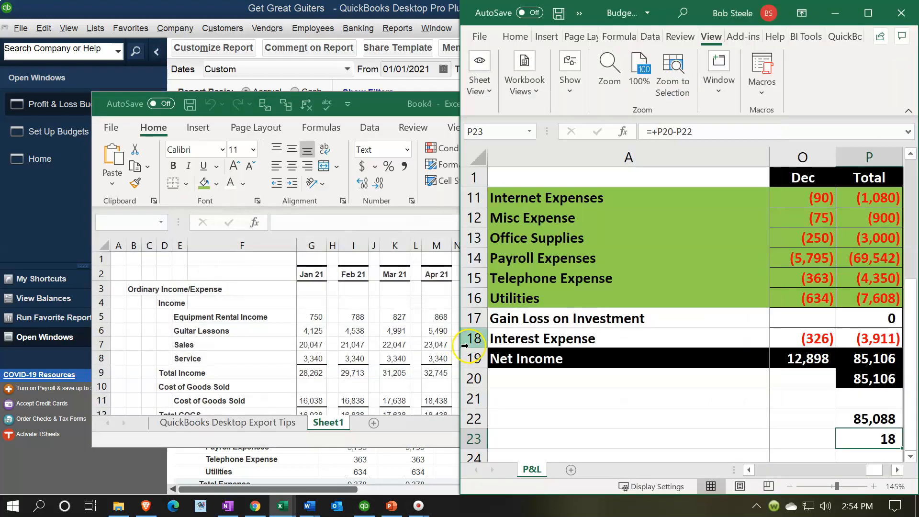
left_click(386, 306)
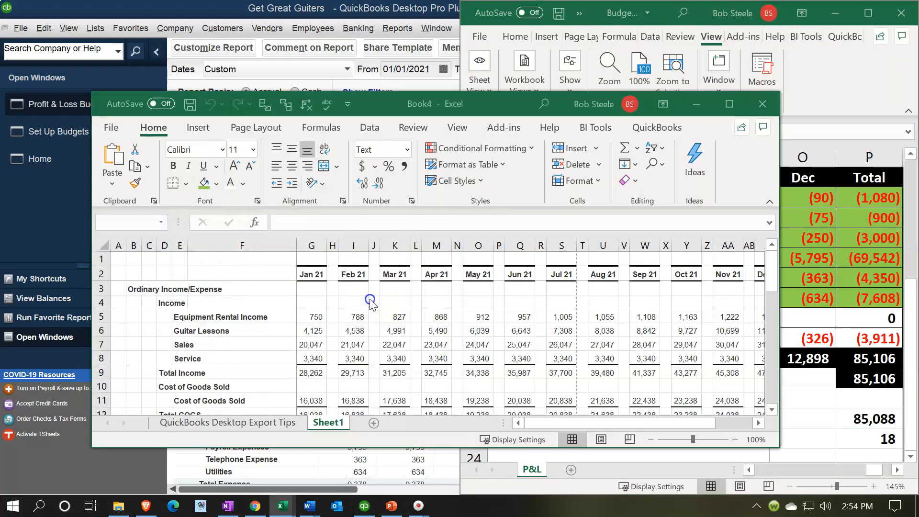
left_click(722, 109)
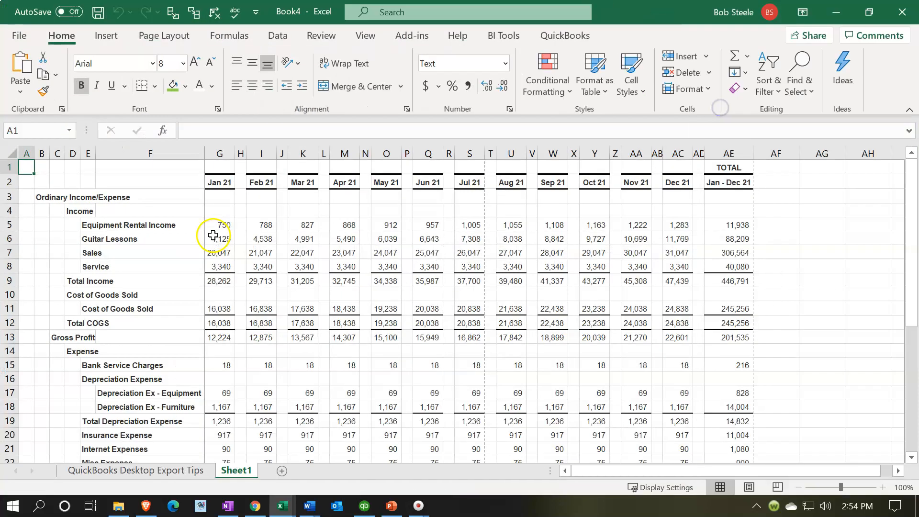
Start saving the exported workbook under a new name and browse to Desktop > GGG QuickBooks Data > Section 11 Budgeting.
left_click(20, 37)
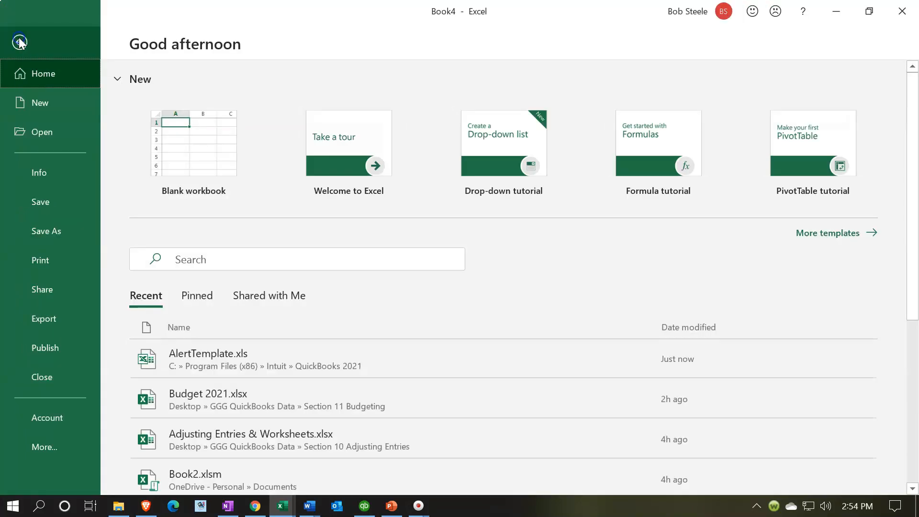
left_click(41, 232)
left_click(158, 299)
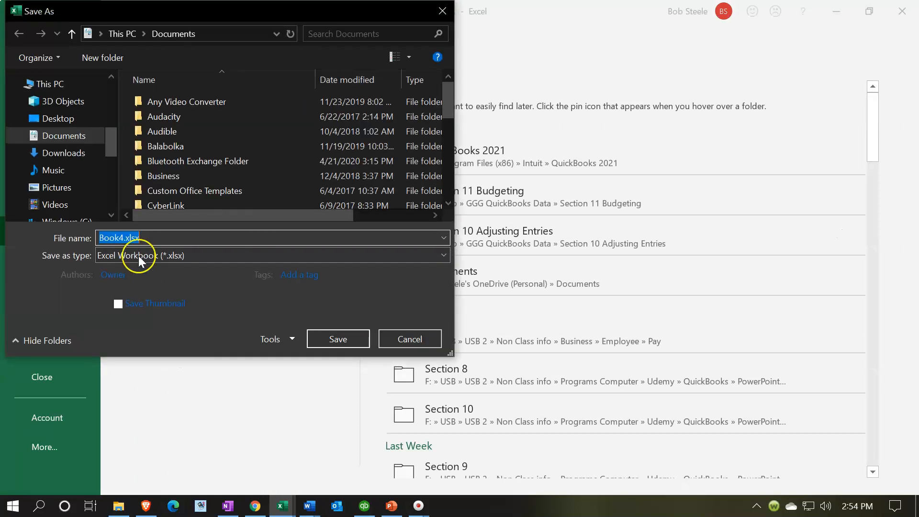
left_click(61, 188)
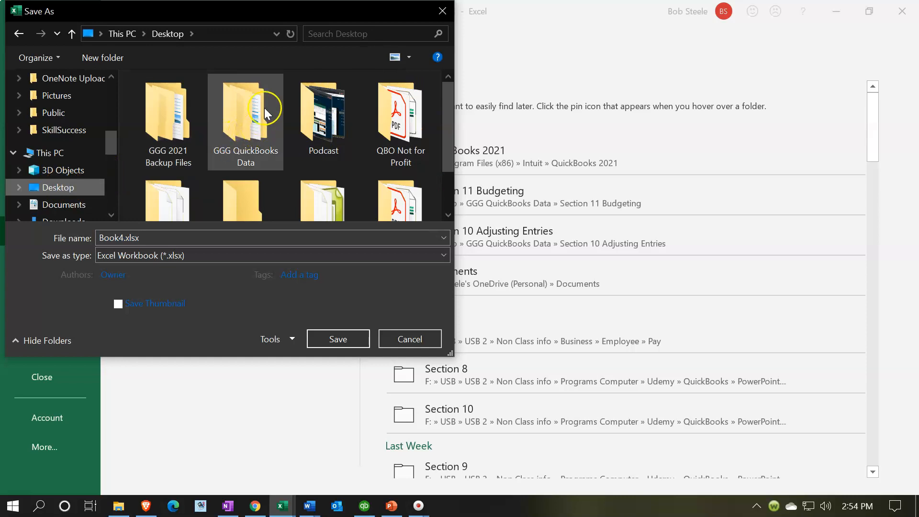
double_click(168, 108)
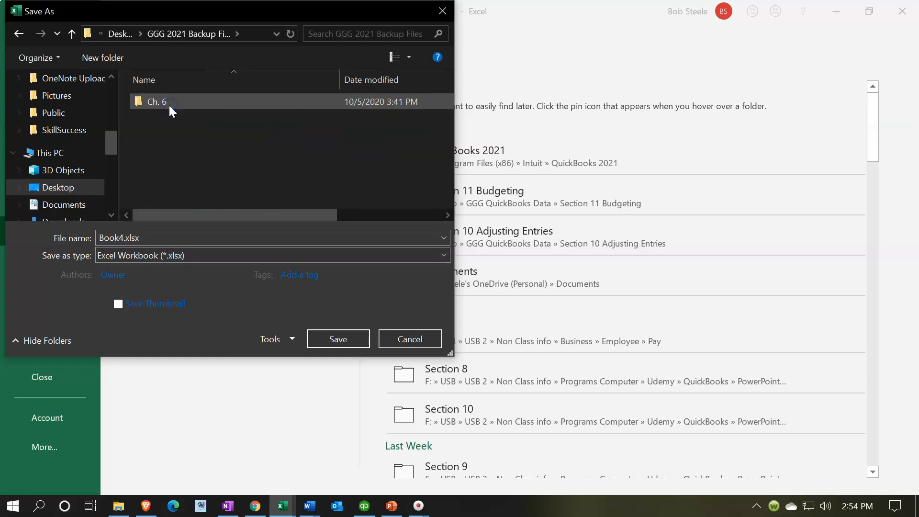
left_click(120, 32)
left_click(239, 106)
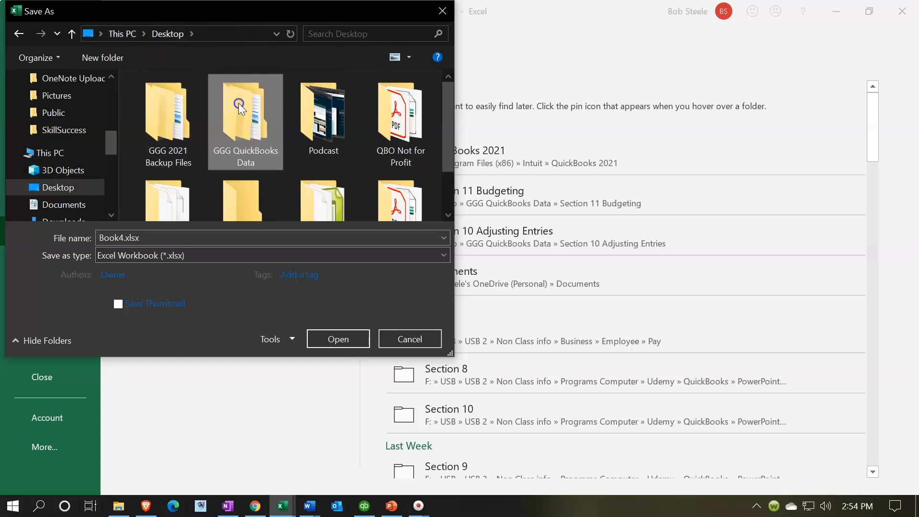
double_click(240, 107)
left_click(204, 200)
left_click(203, 198)
left_click(138, 201)
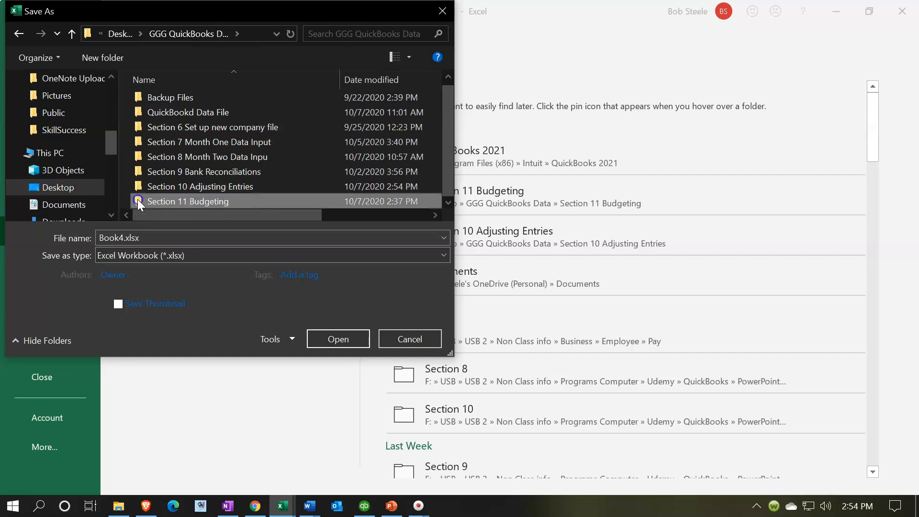
double_click(137, 201)
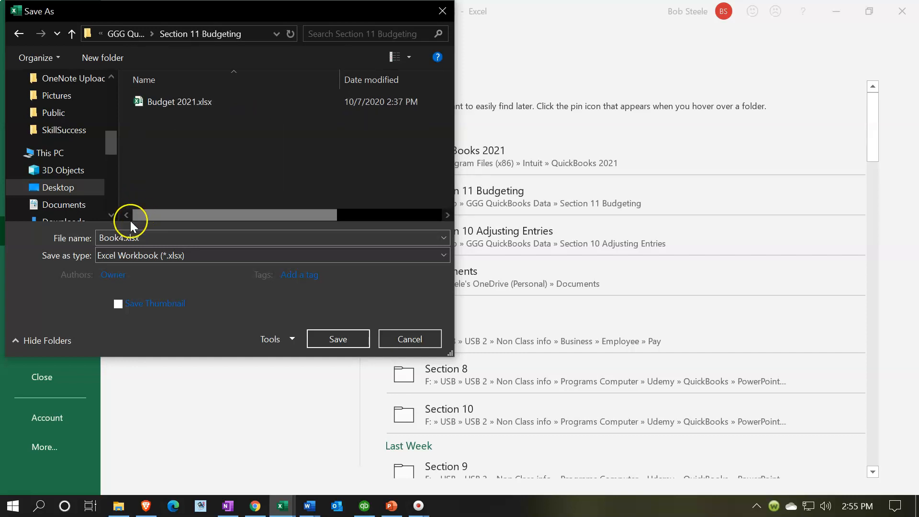
Name the file Budget Reports 2021.xlsx and save it as a macro-free Excel workbook.
left_click(118, 238)
key("Left")
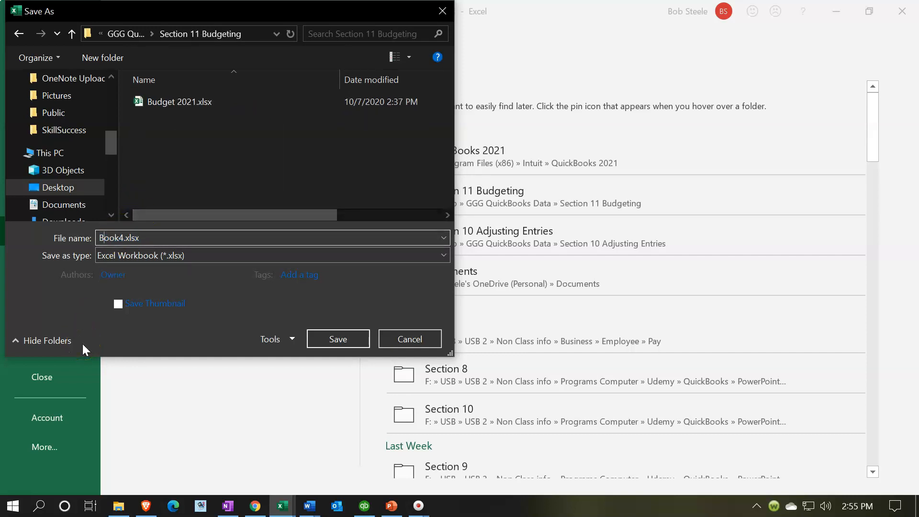
key("Delete")
key("BackSpace")
key("BackSpace")
key("BackSpace")
key("BackSpace")
type("Budget Reports 2021")
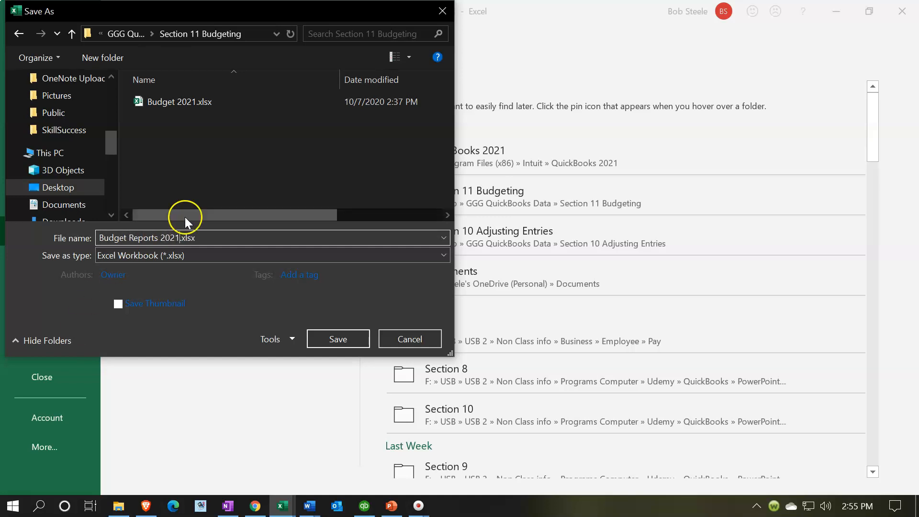
left_click(176, 135)
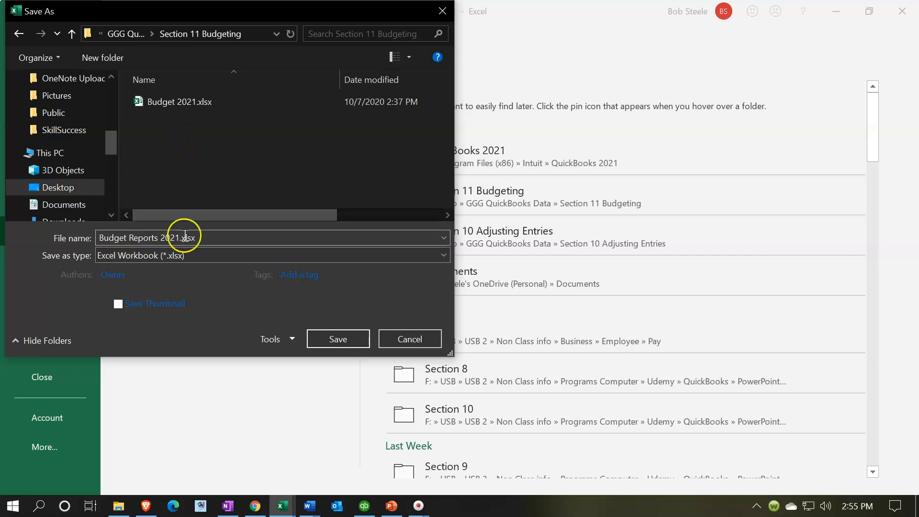
left_click(337, 339)
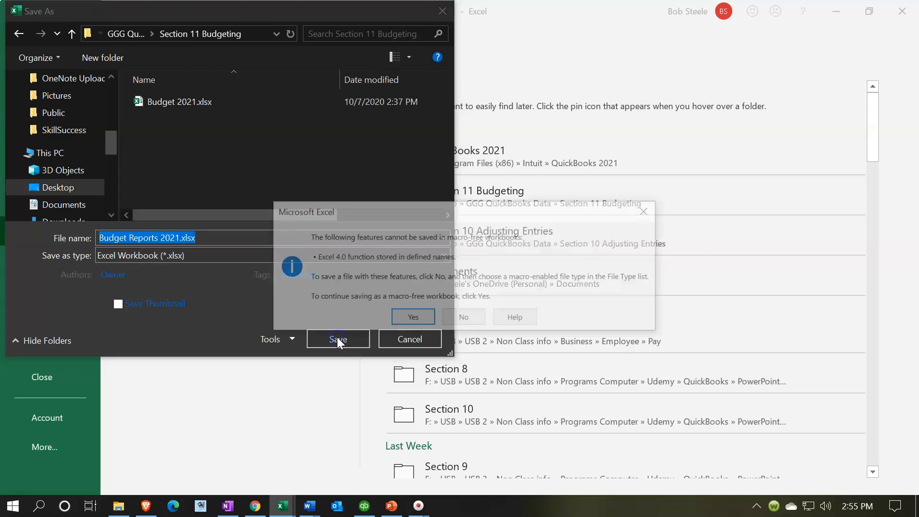
left_click(394, 318)
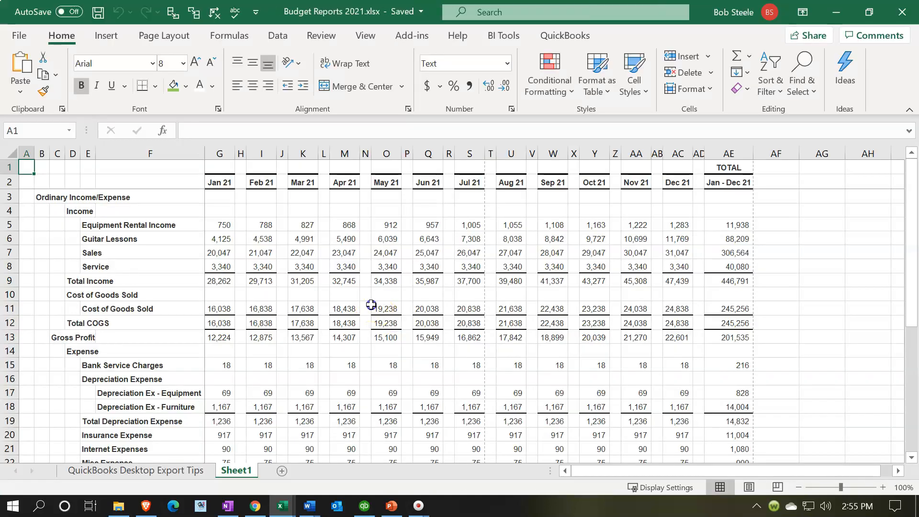
Delete the QuickBooks Desktop Export Tips sheet from the workbook.
left_click(168, 472)
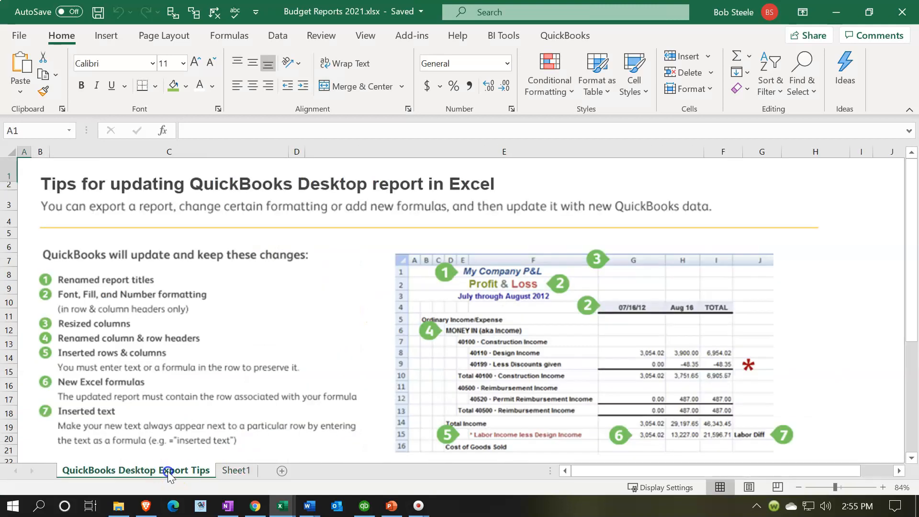
right_click(168, 473)
left_click(171, 295)
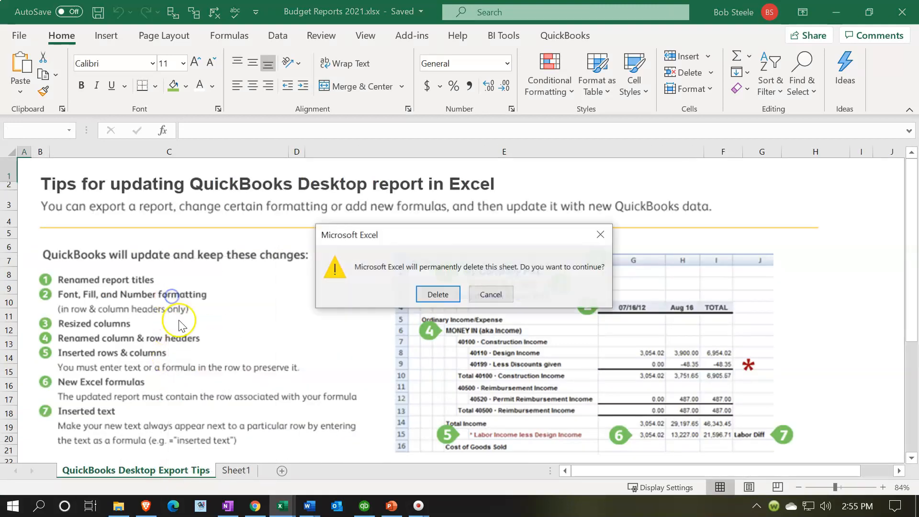
left_click(438, 294)
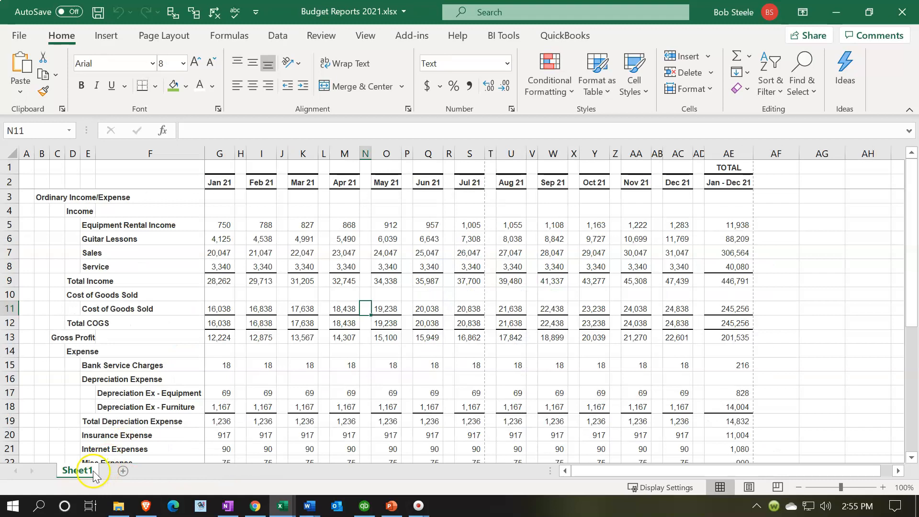
Rename Sheet1 as Budg.
double_click(86, 471)
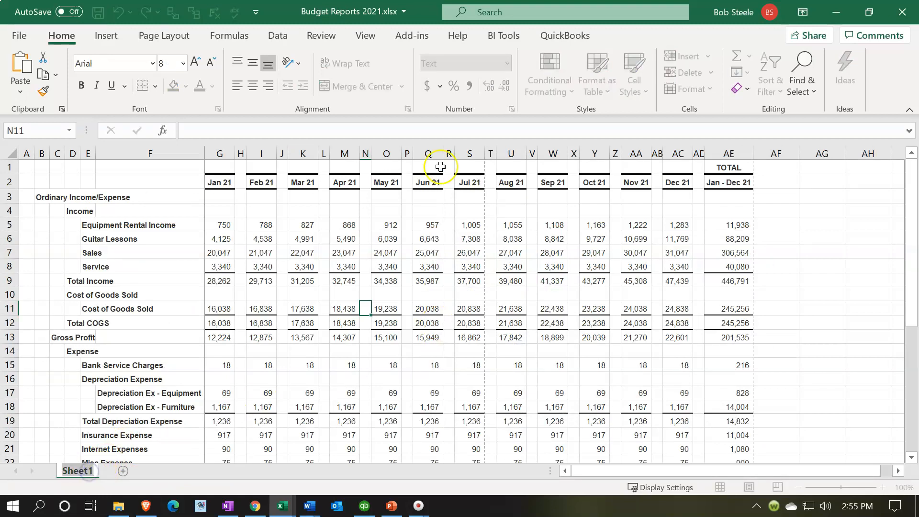
type("Budg")
left_click(473, 391)
Unfreeze the sheet's panes through Page Layout view, and remove the window split before returning to Normal view.
left_click(749, 488)
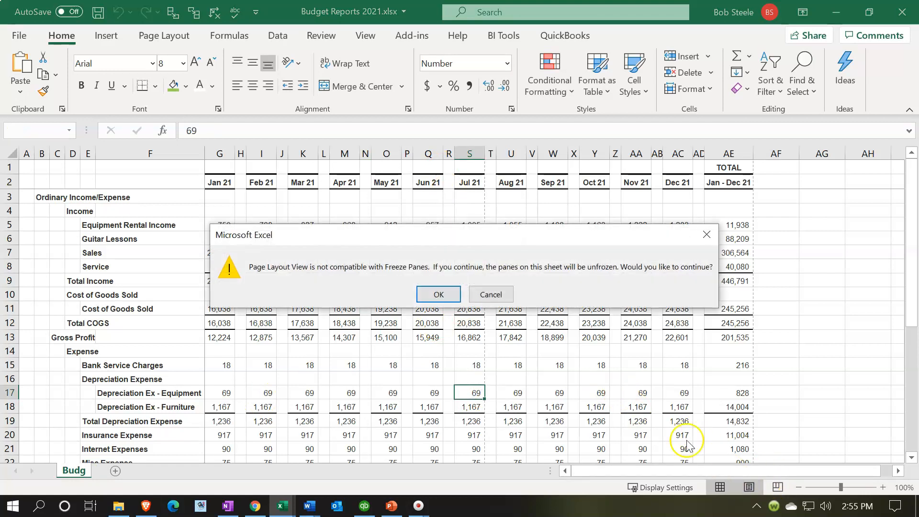
left_click(447, 294)
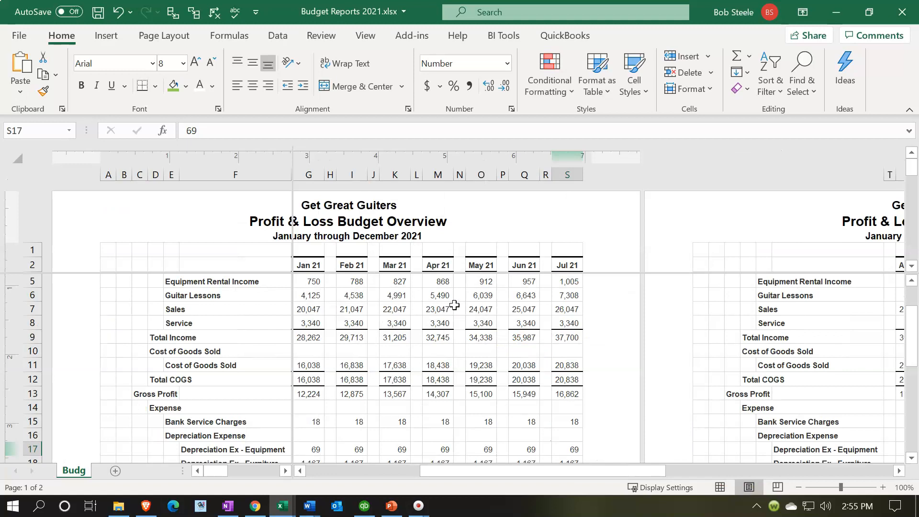
left_click(372, 36)
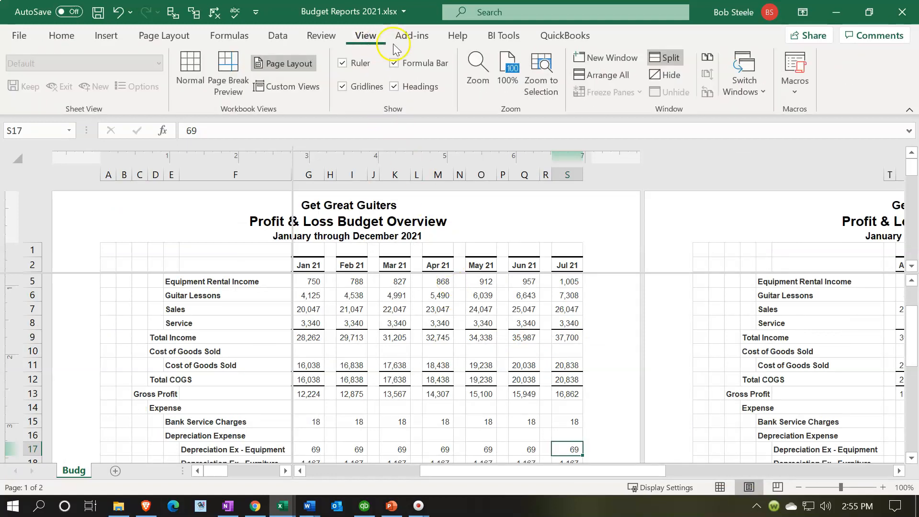
left_click(663, 58)
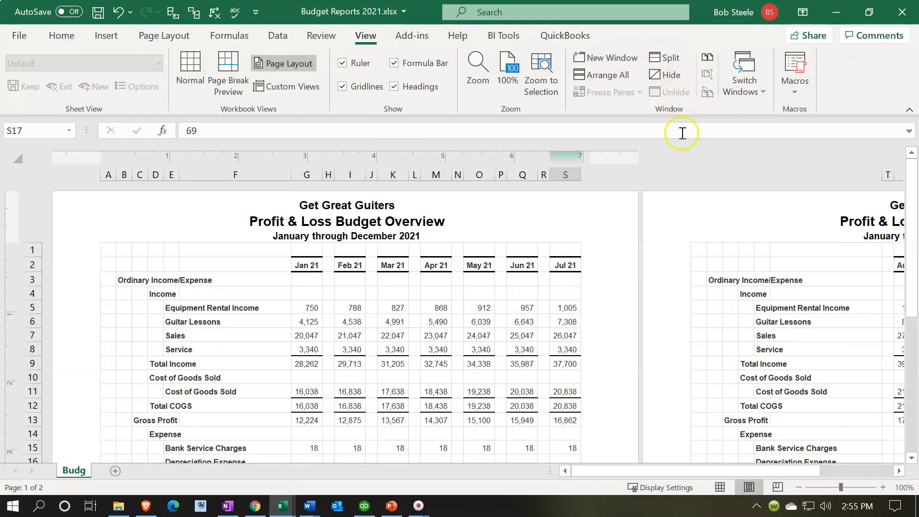
left_click(721, 487)
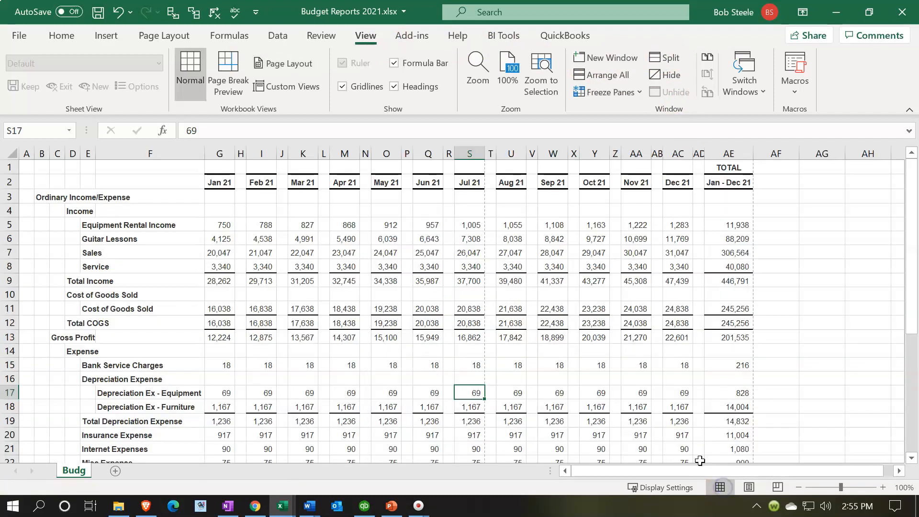
Set the page orientation of the Budg sheet to landscape.
left_click(332, 335)
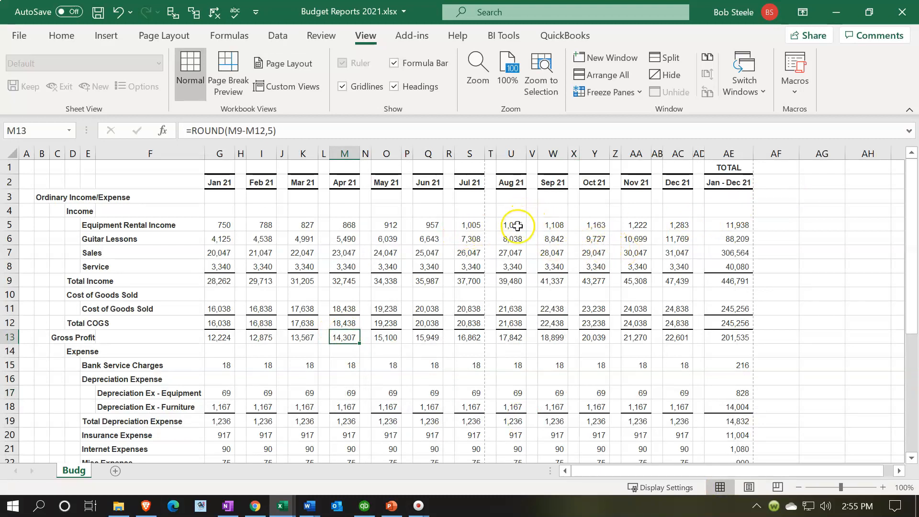
left_click(170, 39)
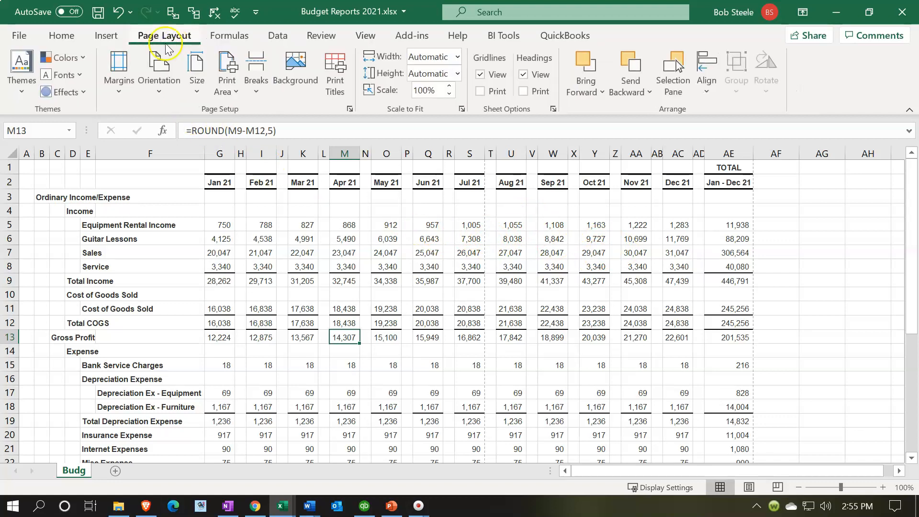
left_click(164, 96)
left_click(176, 153)
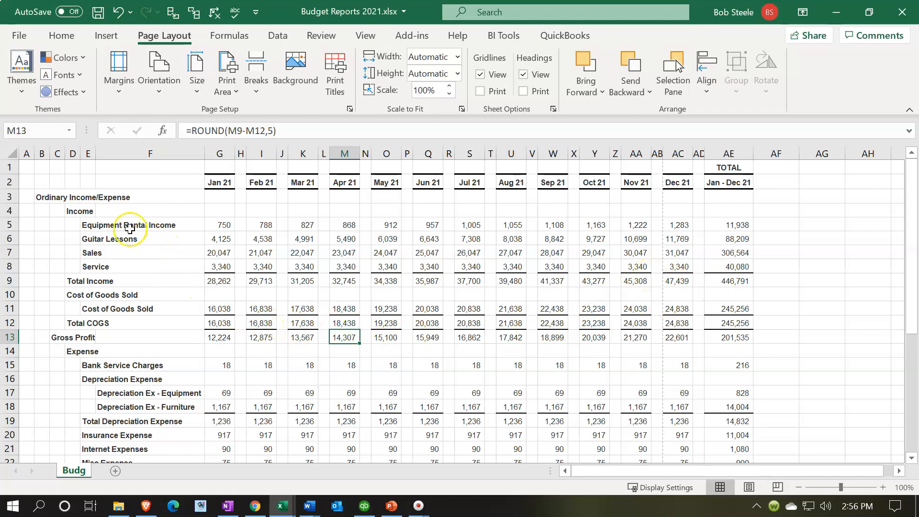
Delete the blank spacer columns between the month columns: H, J, L, N, P, R, T, V, X, Z, AB and AD.
scroll(35, 335, "down", 10)
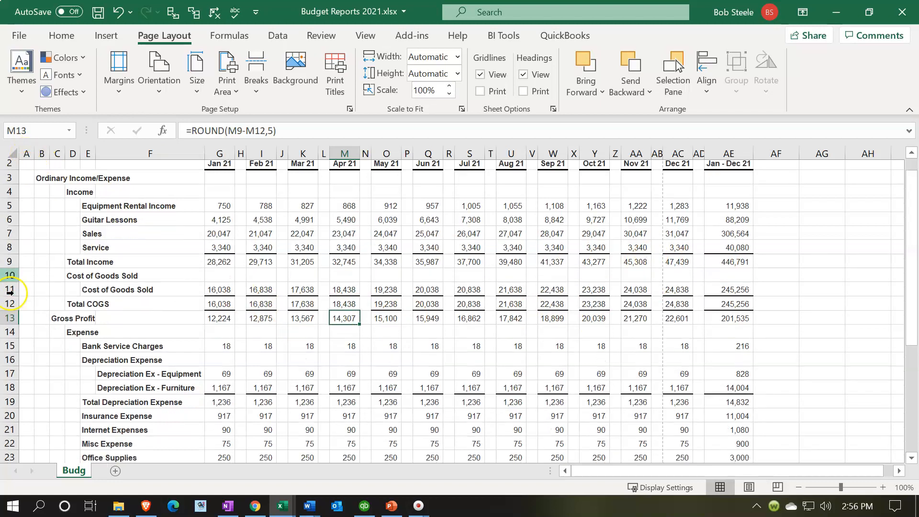
scroll(36, 333, "up", 1)
scroll(37, 335, "up", 9)
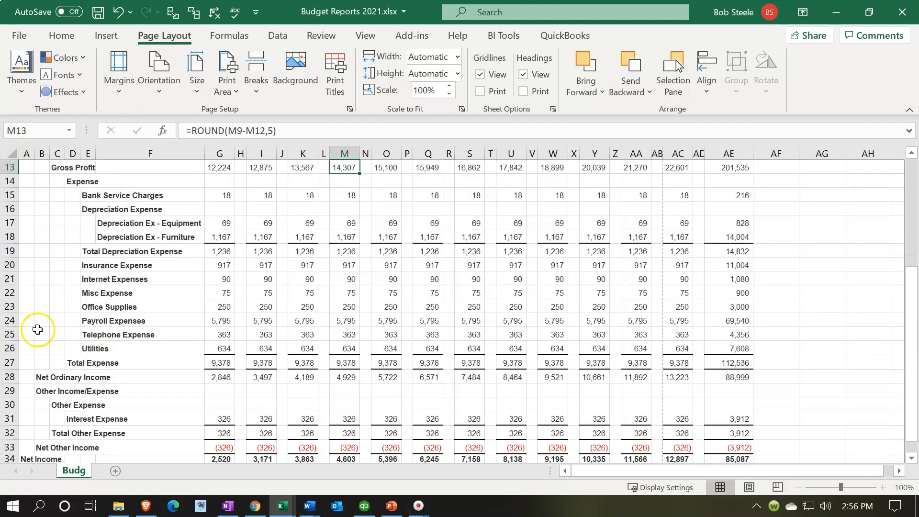
left_click(239, 152)
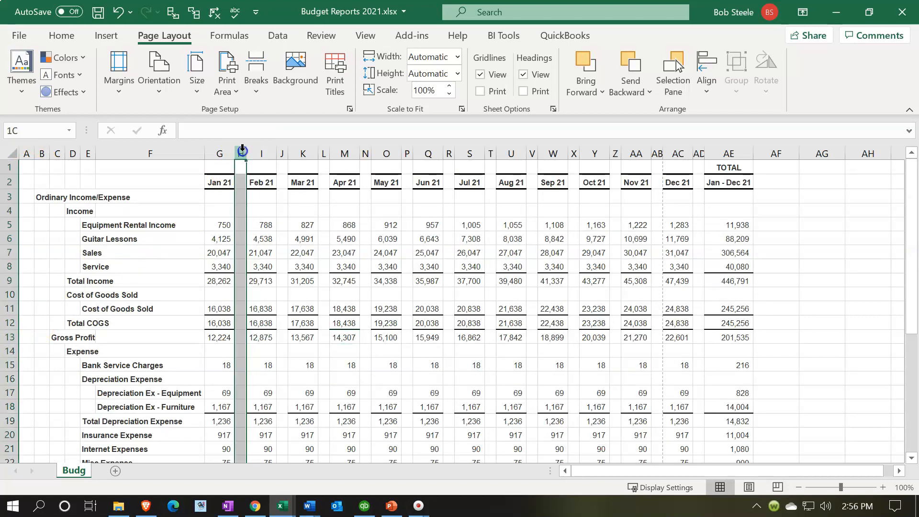
left_click(282, 152, "ctrl")
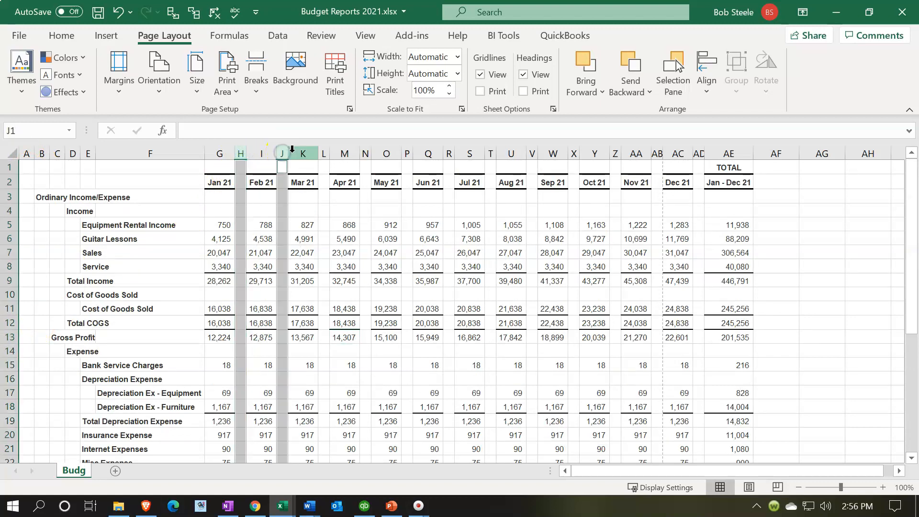
left_click(324, 152, "ctrl")
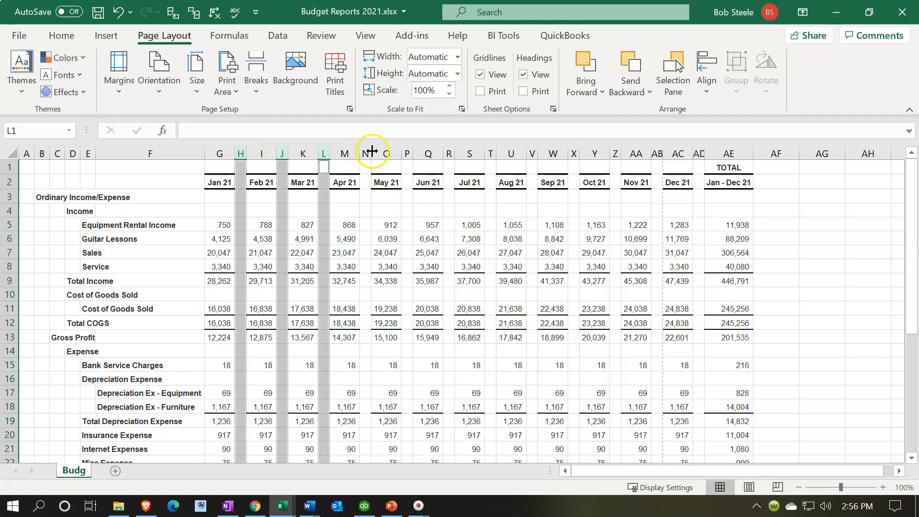
left_click(366, 152, "ctrl")
left_click(408, 153, "ctrl")
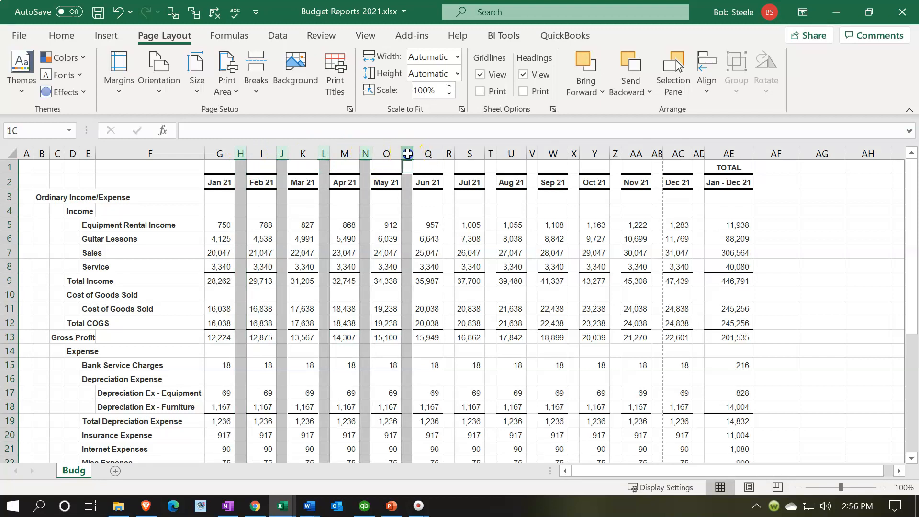
left_click(448, 153, "ctrl")
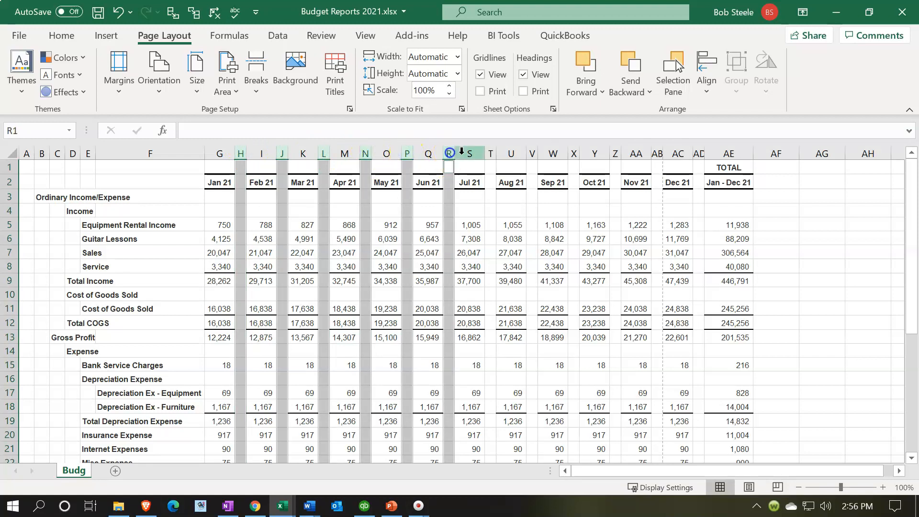
left_click(490, 152, "ctrl")
left_click(533, 152, "ctrl")
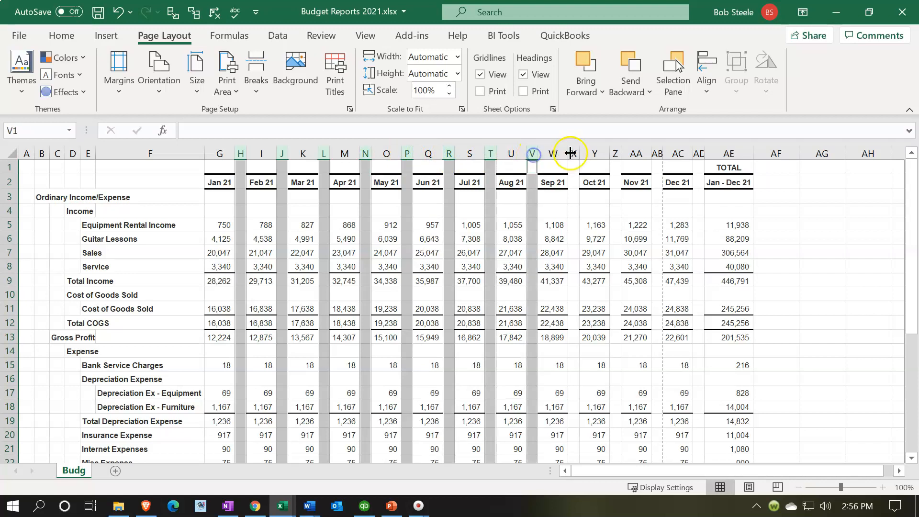
left_click(574, 152, "ctrl")
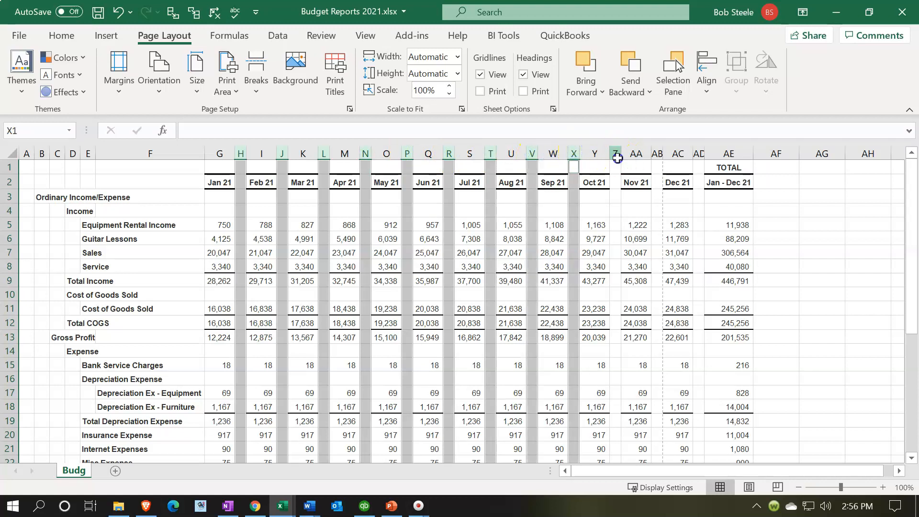
left_click(615, 153, "ctrl")
left_click(657, 153, "ctrl")
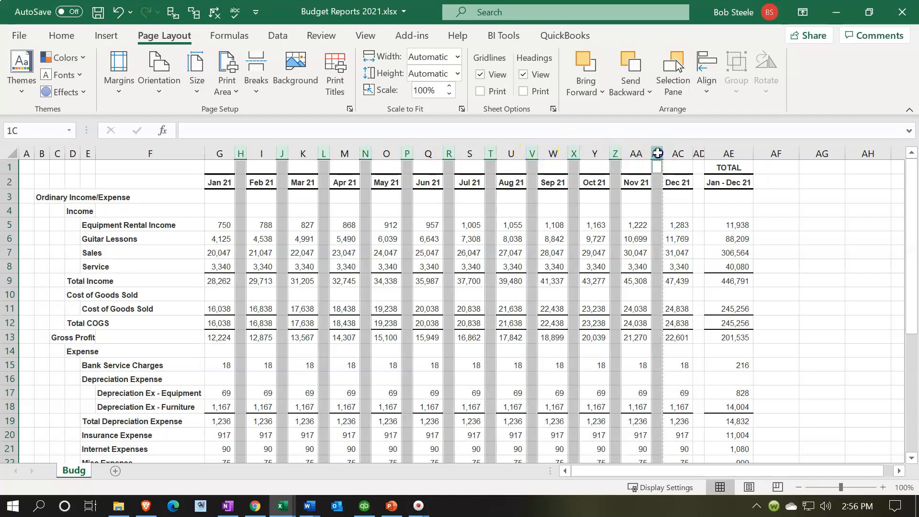
left_click(699, 154, "ctrl")
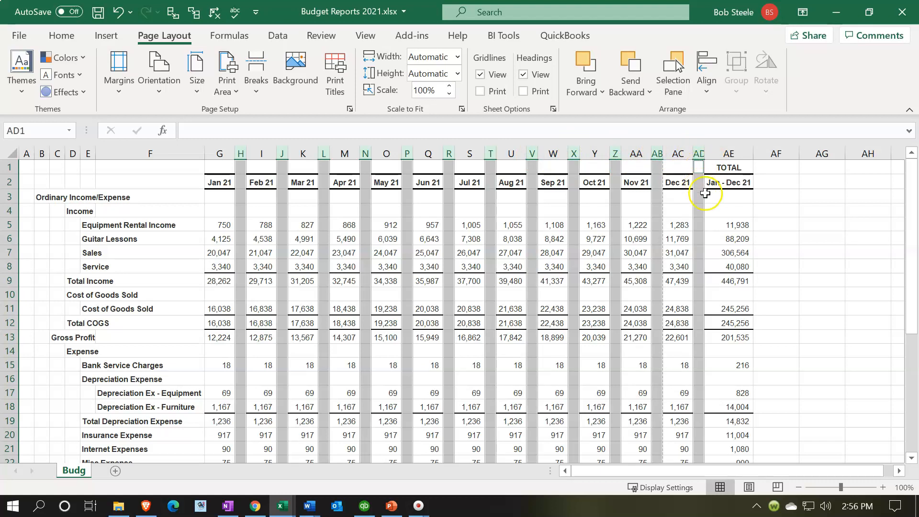
right_click(701, 212)
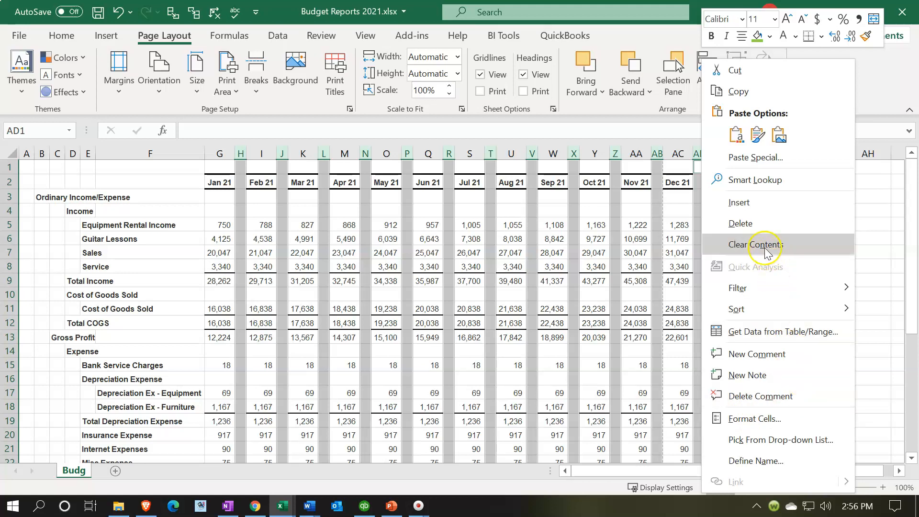
left_click(756, 222)
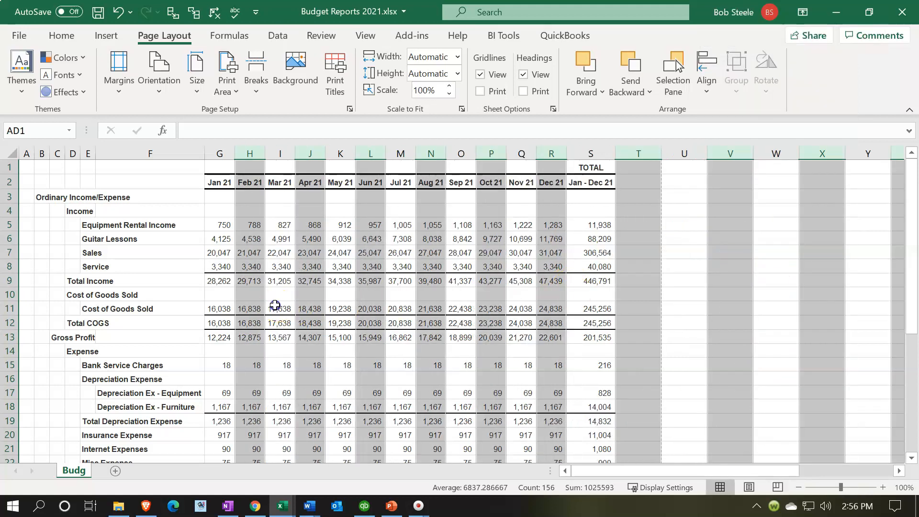
left_click(275, 307)
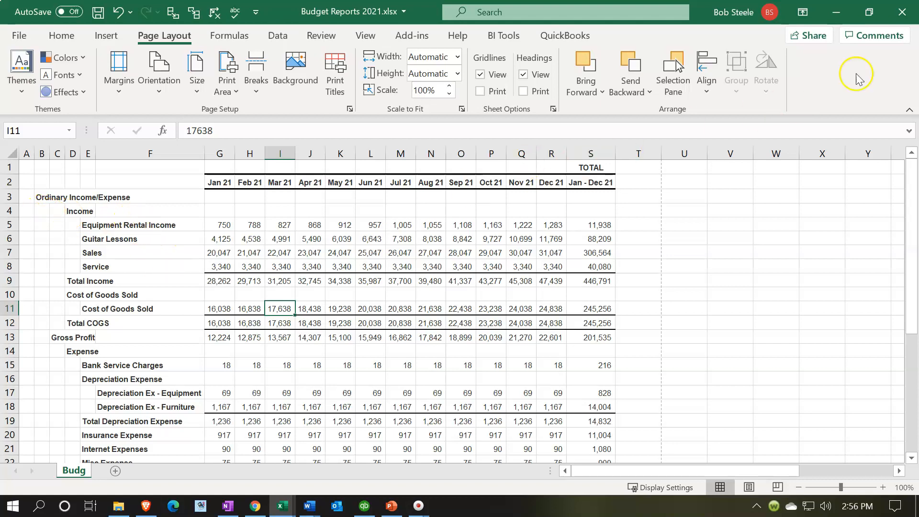
Close Budget Reports 2021.xlsx with its changes saved, and minimize the other open workbook to return to QuickBooks Desktop.
left_click(901, 14)
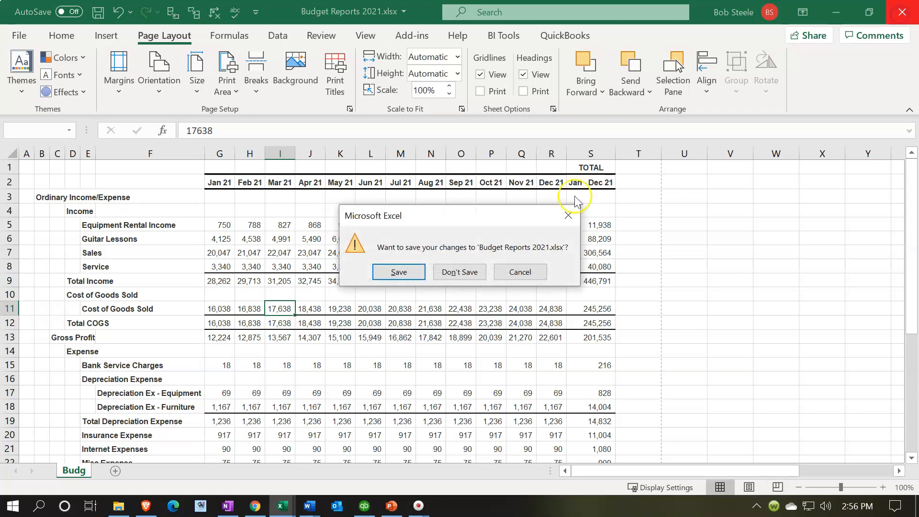
left_click(417, 273)
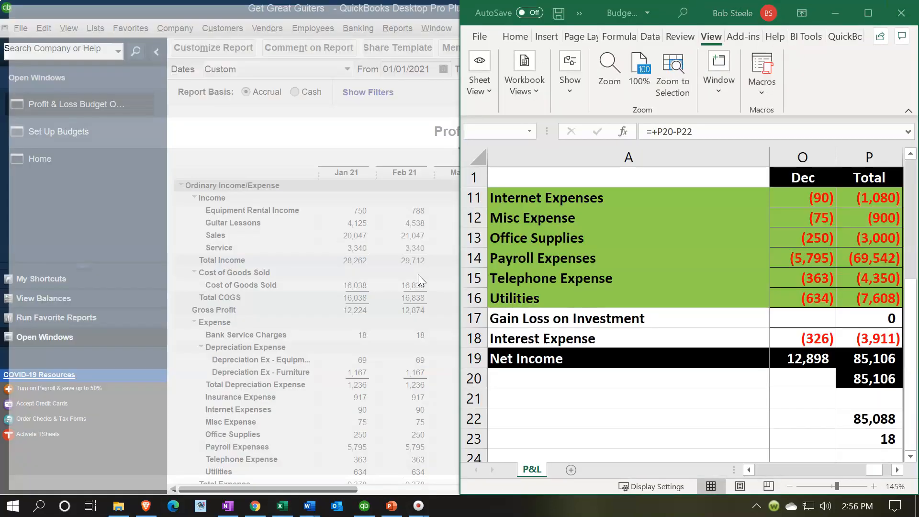
left_click(867, 14)
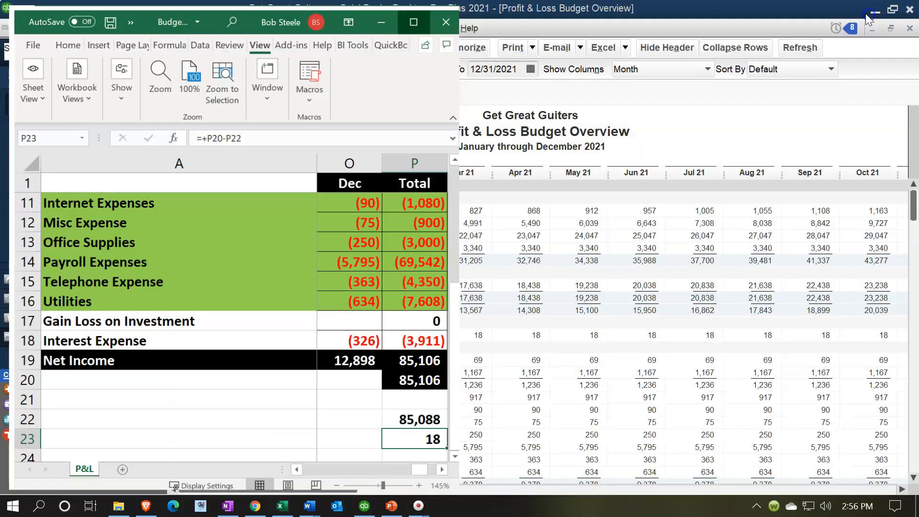
left_click(842, 13)
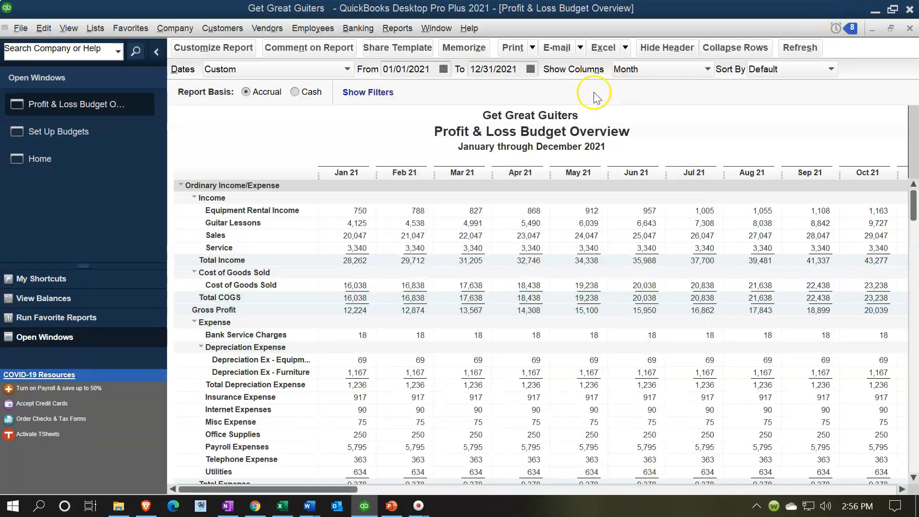
Generate the Budget vs. Actual report from the FY2021 - Profit & Loss by Account budget with the Account by Month layout.
left_click(398, 30)
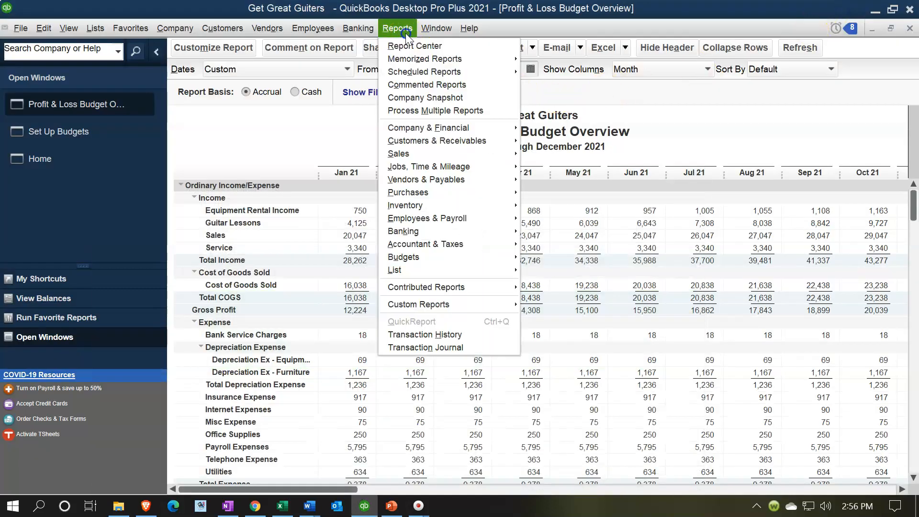
mouse_move(439, 244)
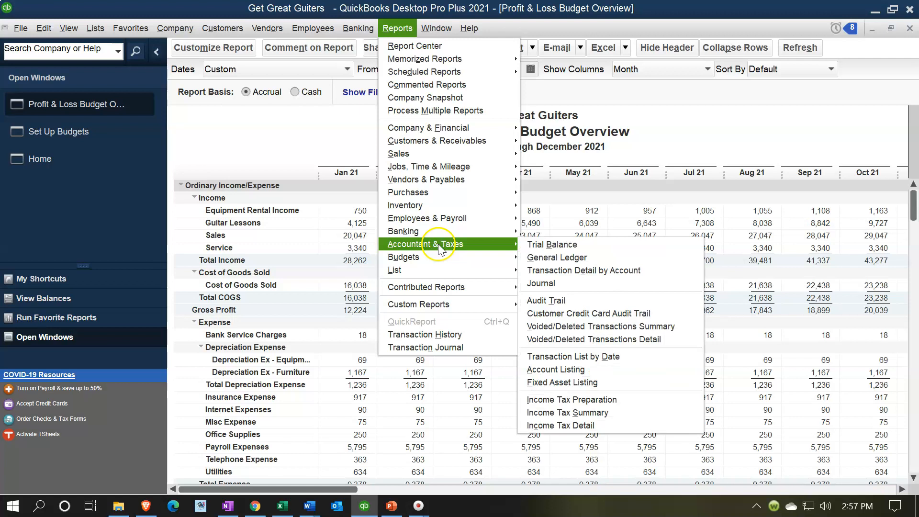
mouse_move(486, 258)
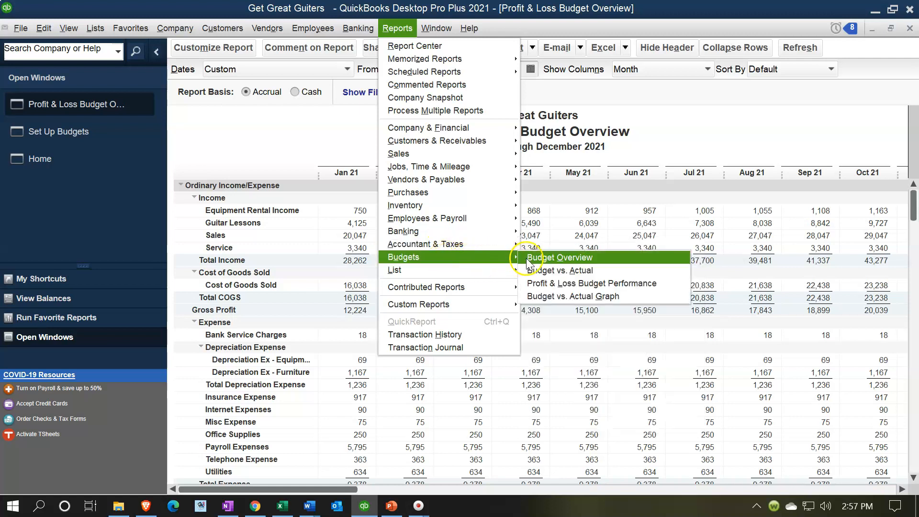
left_click(547, 276)
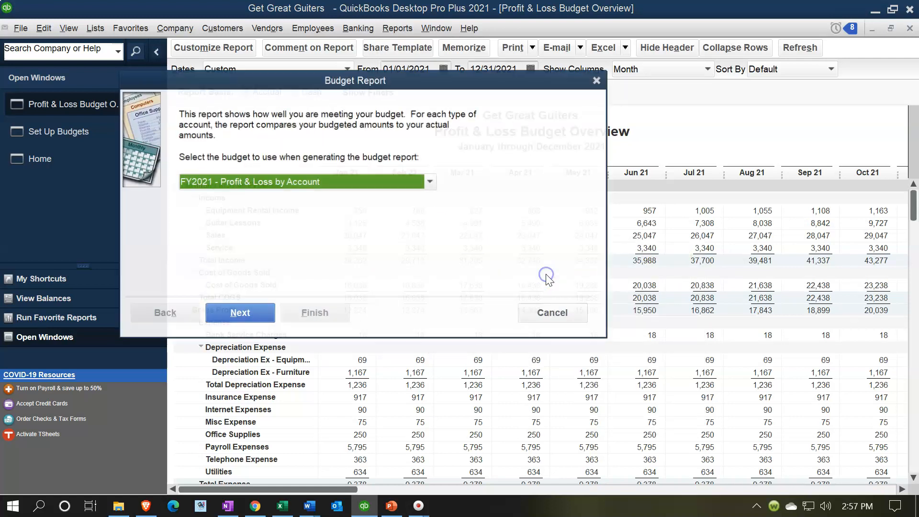
left_click(233, 316)
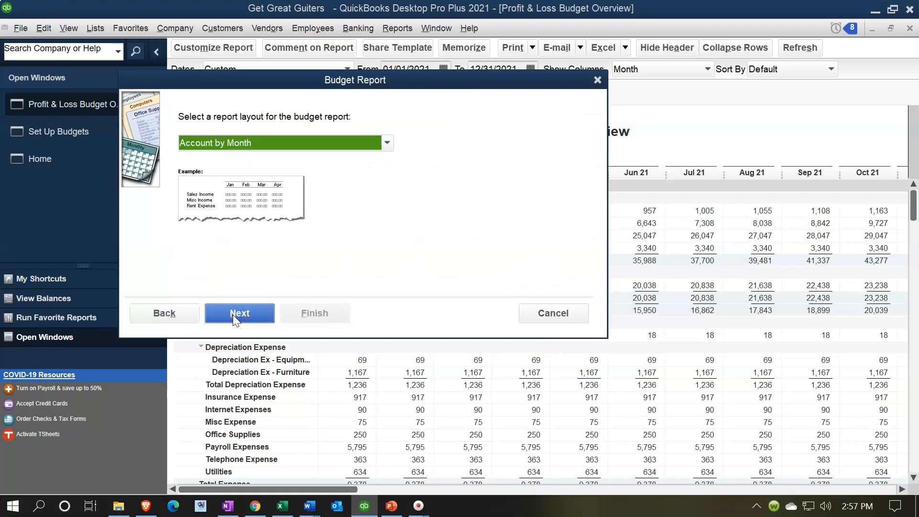
left_click(242, 312)
left_click(292, 316)
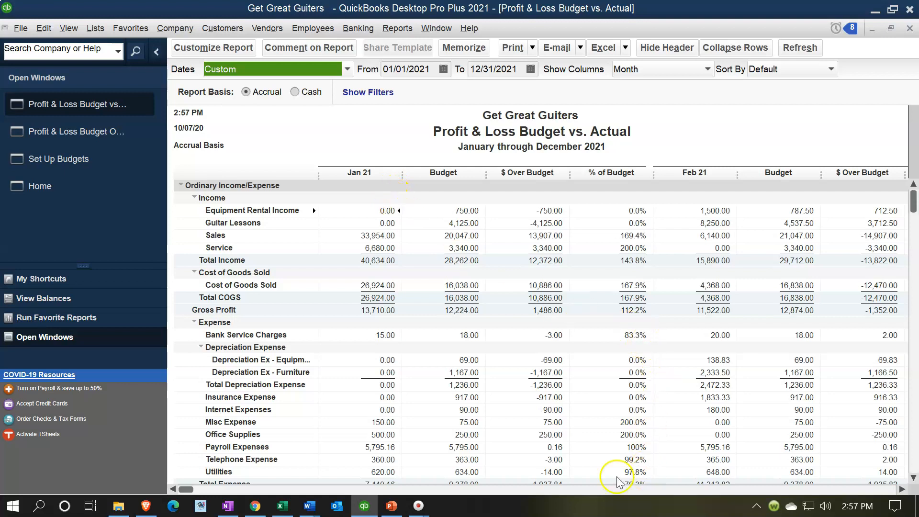
Customize the Budget vs. Actual report to display Total only columns for the period 01/01/2021 to 02/28/2021.
mouse_move(187, 489)
left_mouse_down()
mouse_move(325, 479)
mouse_move(186, 472)
left_mouse_up()
left_click(222, 51)
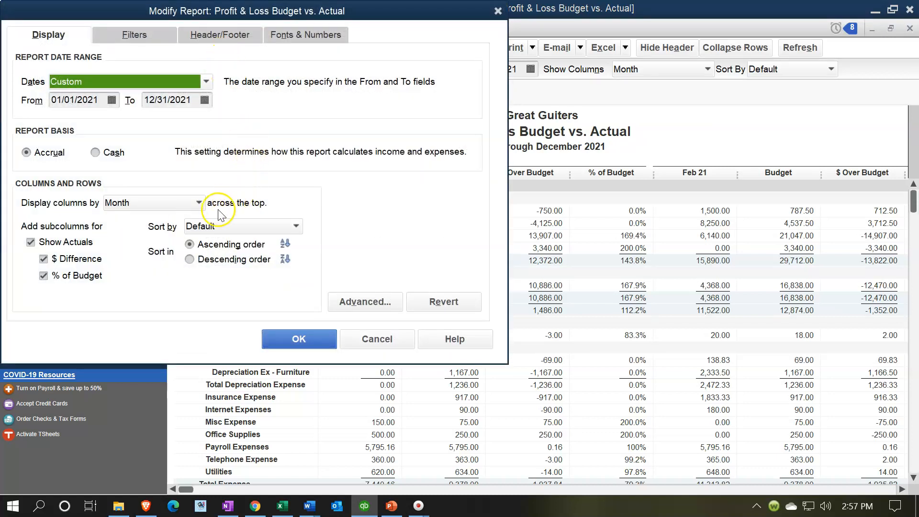
left_click(198, 203)
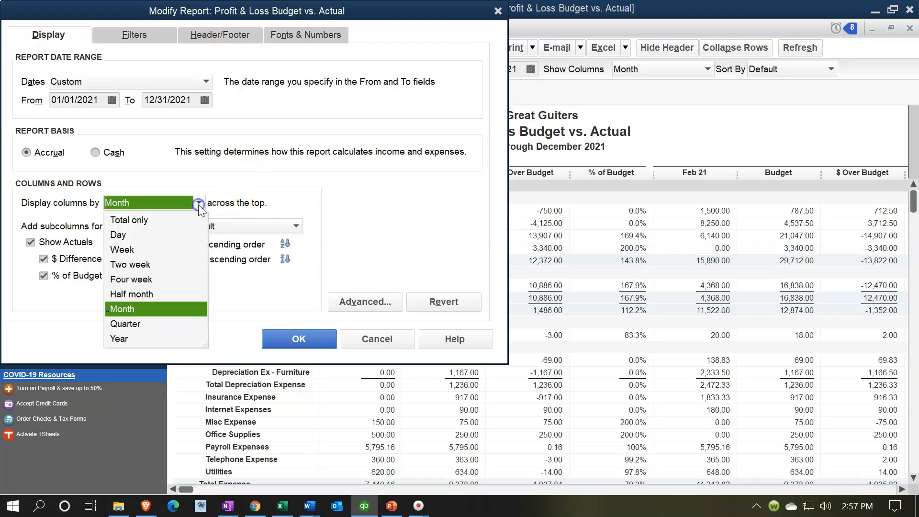
left_click(159, 220)
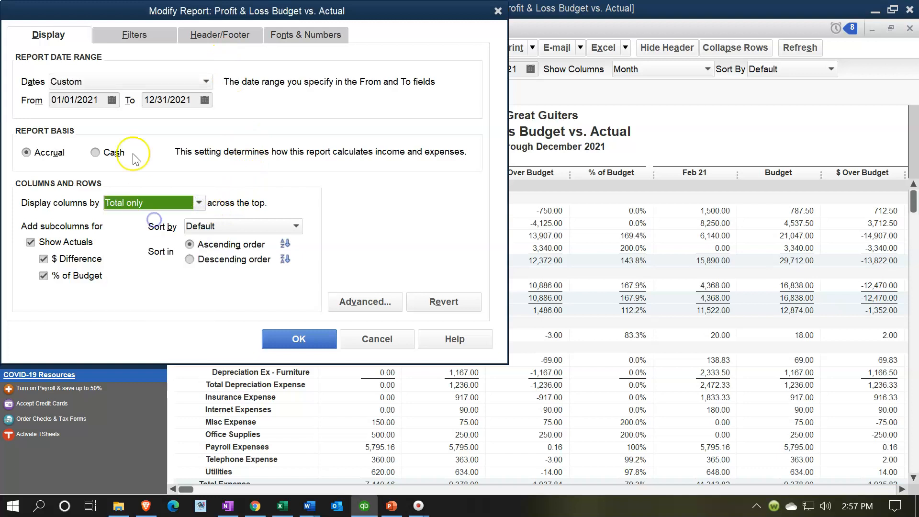
left_click(103, 105)
key("Tab")
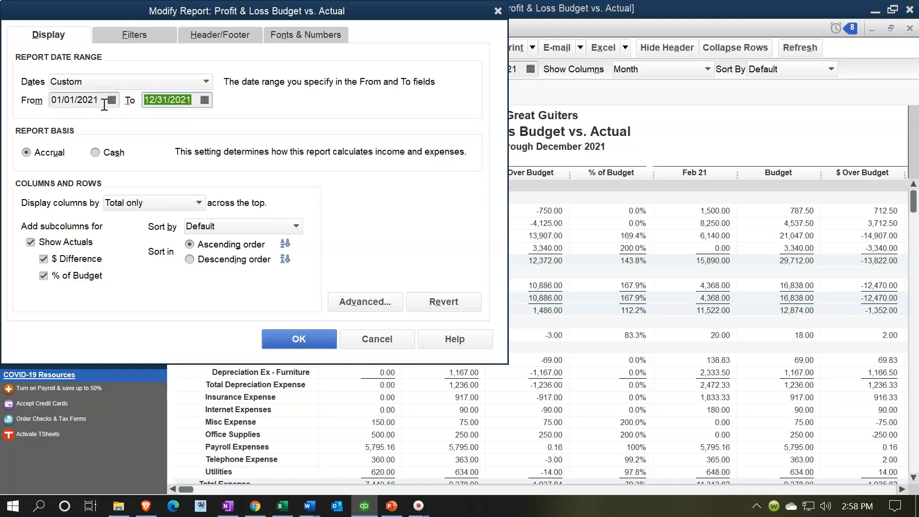
type("02282021")
key("Tab")
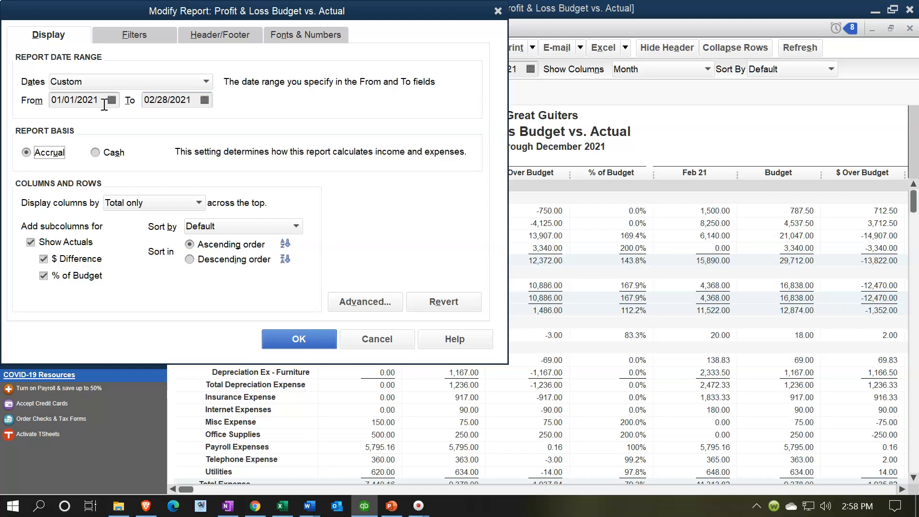
left_click(276, 339)
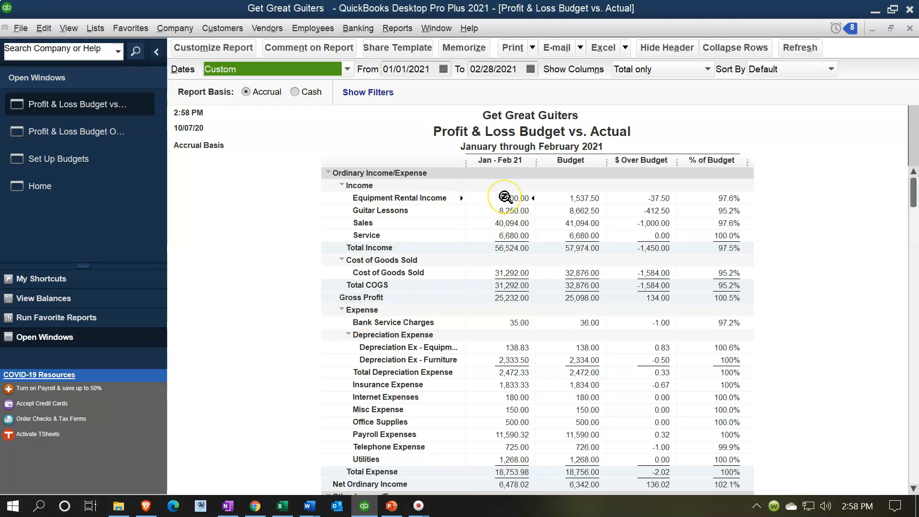
Work out Equipment Rental Income's percentage of budget in Calculator, kept on top of the report, by dividing 1,500 by 1,537.5.
left_click(589, 196)
left_click(660, 199)
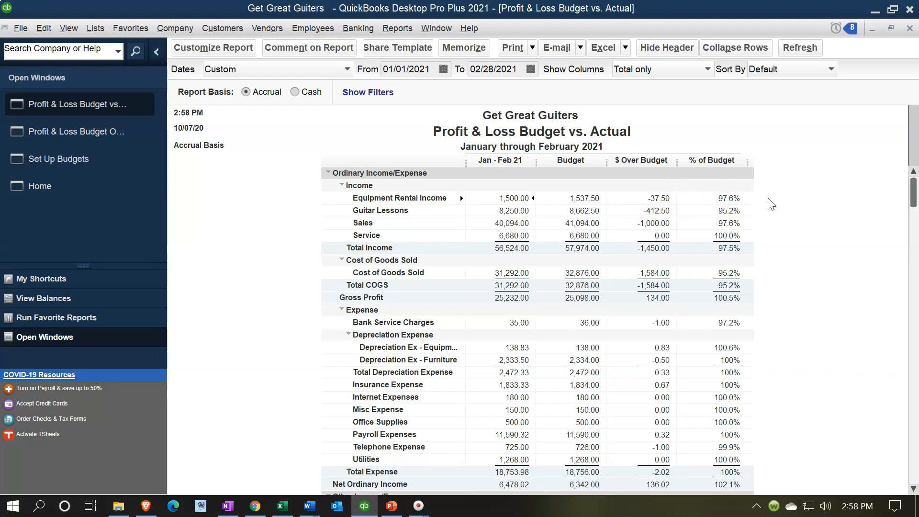
key("XF86Calculator")
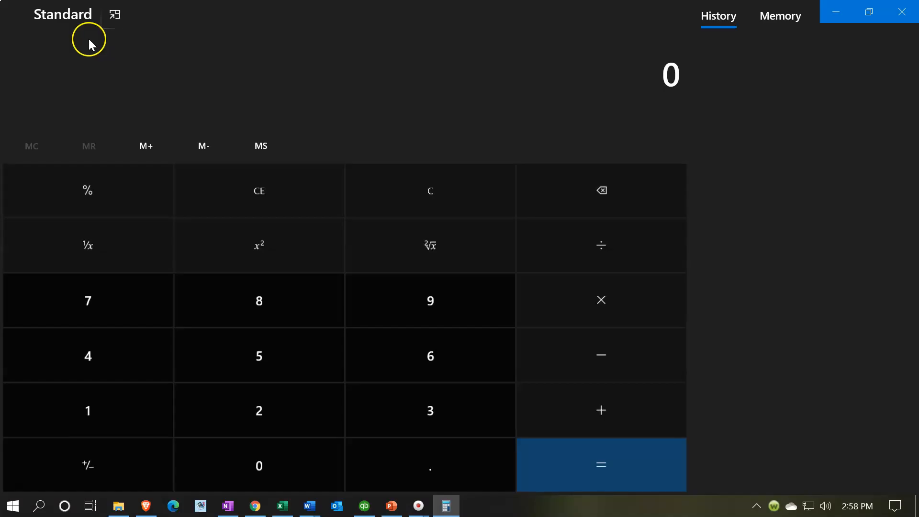
left_click(109, 38)
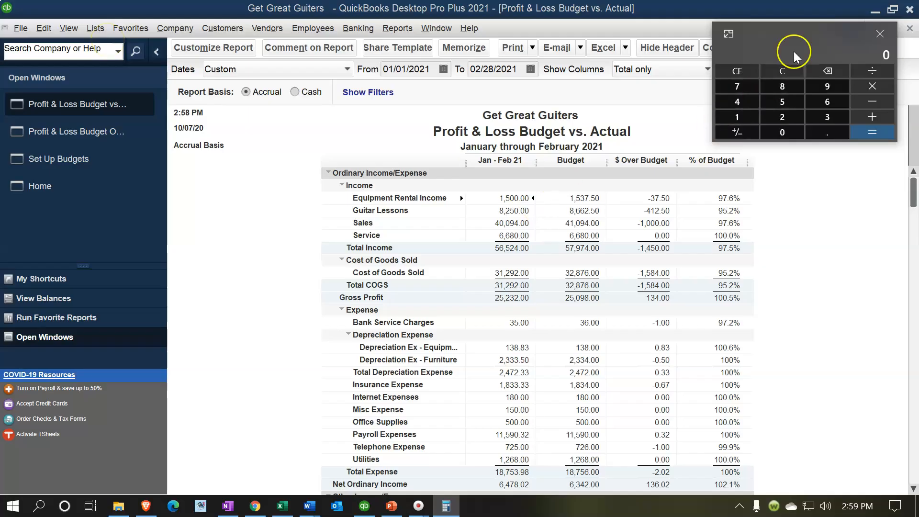
type("1,500")
left_click(543, 202)
type("1537.5")
key("Return")
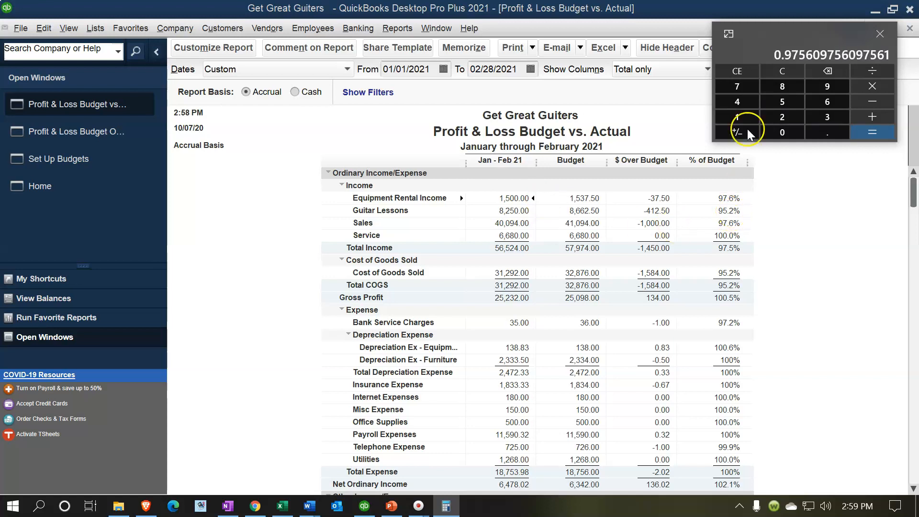
left_click_drag(803, 34, 594, 0)
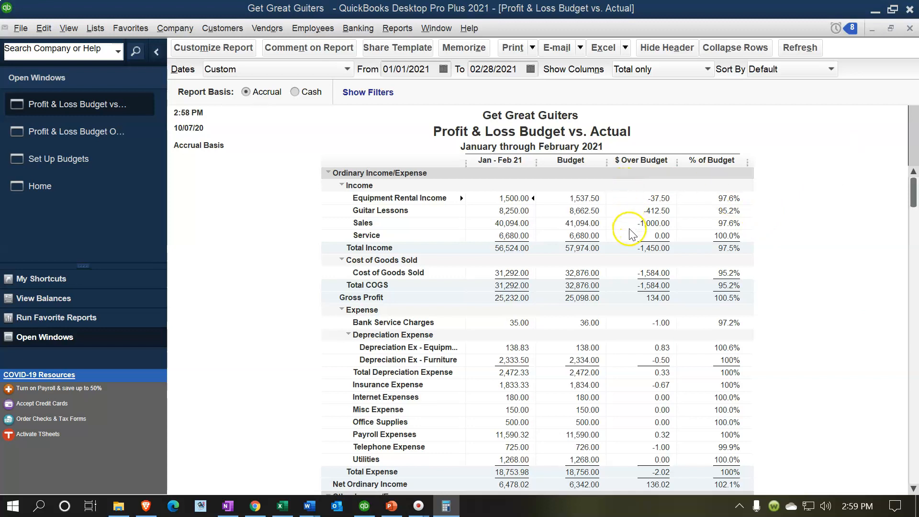
Customize the Profit & Loss Budget vs. Actual report to display its columns by Month.
scroll(631, 272, "down", 1)
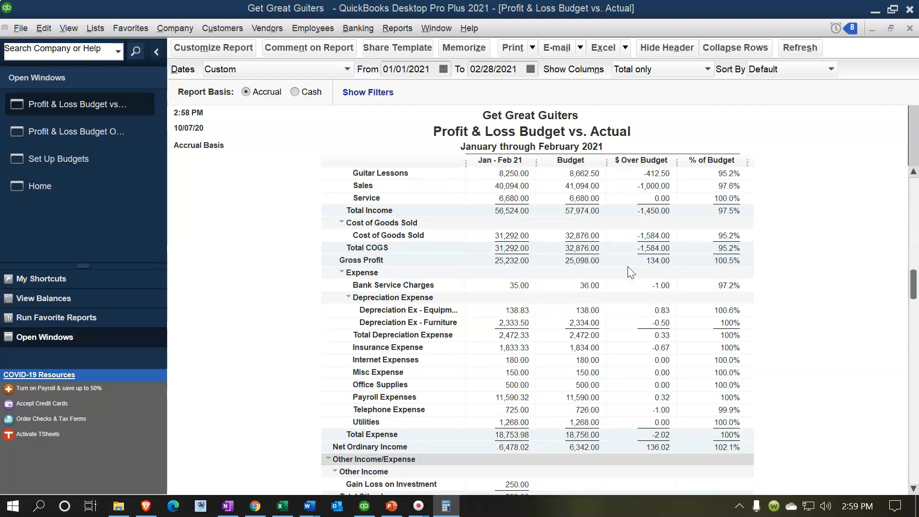
scroll(631, 272, "down", 1)
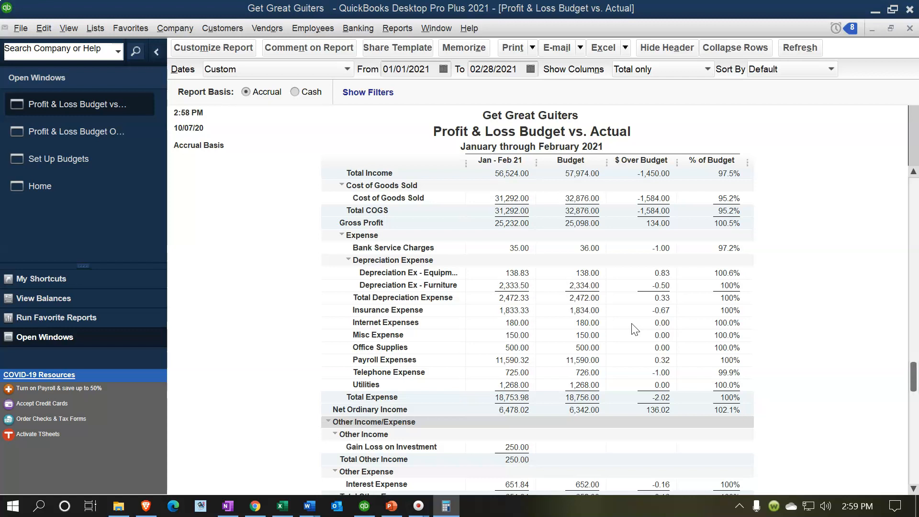
scroll(635, 330, "down", 1)
scroll(635, 330, "up", 3)
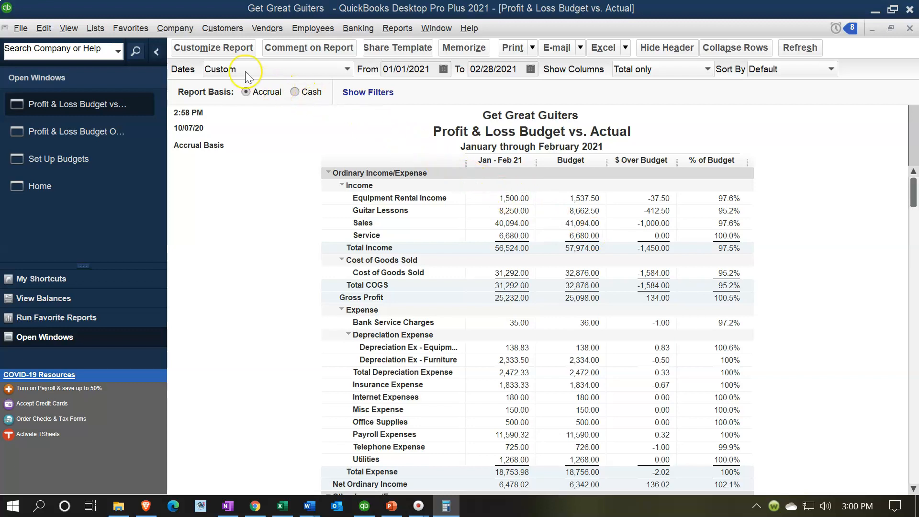
left_click(213, 47)
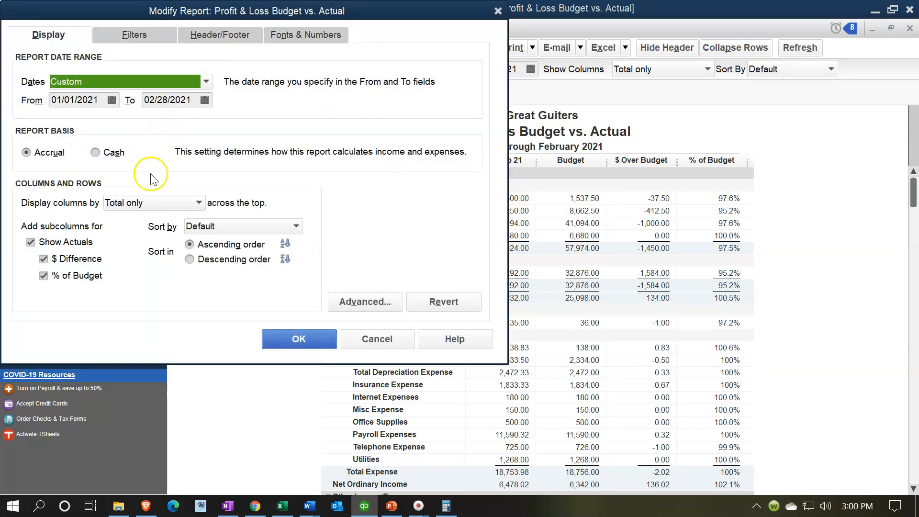
left_click(178, 202)
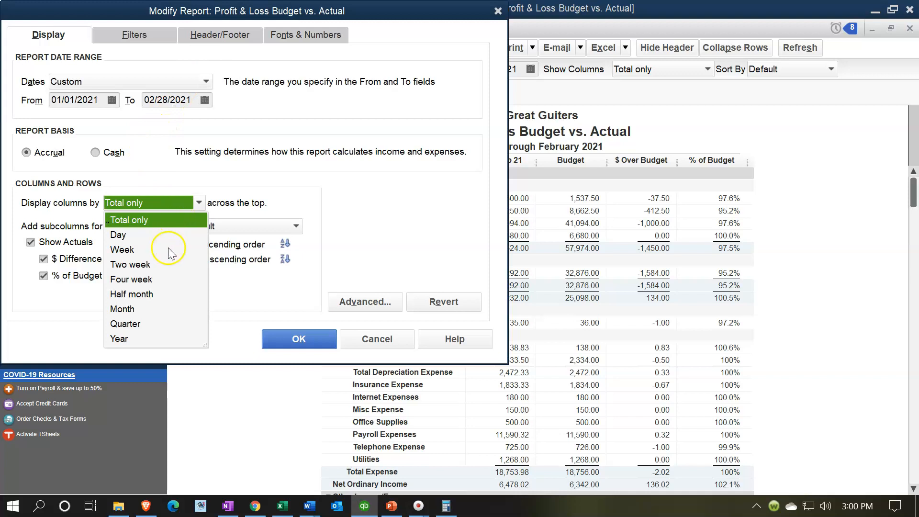
left_click(126, 309)
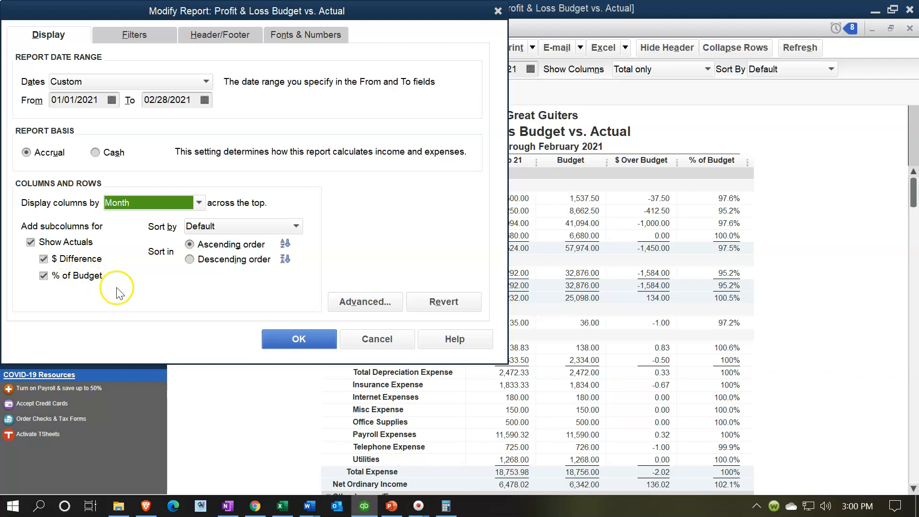
left_click(276, 336)
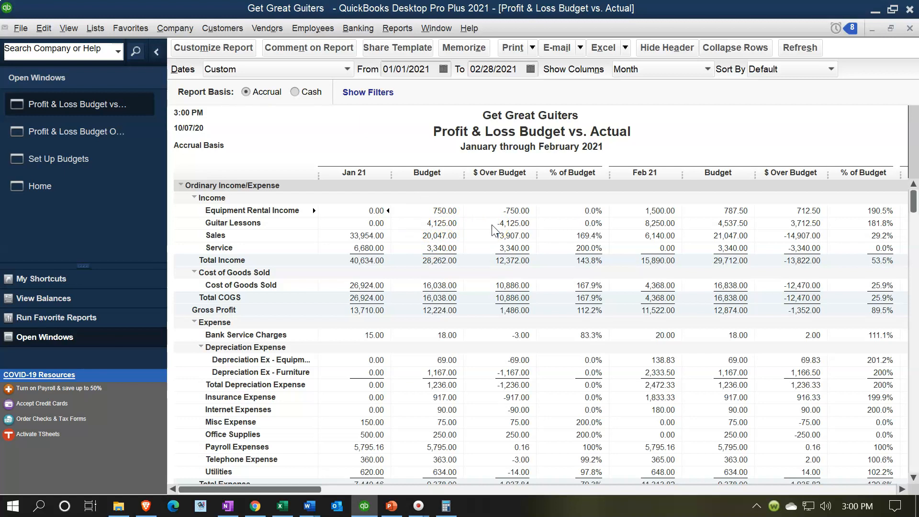
Review the monthly budget variances and check them against the monthly budget figures in the Budget 2021.xlsx workbook in Excel.
left_click(494, 240)
left_click(473, 238)
scroll(845, 236, "down", 4)
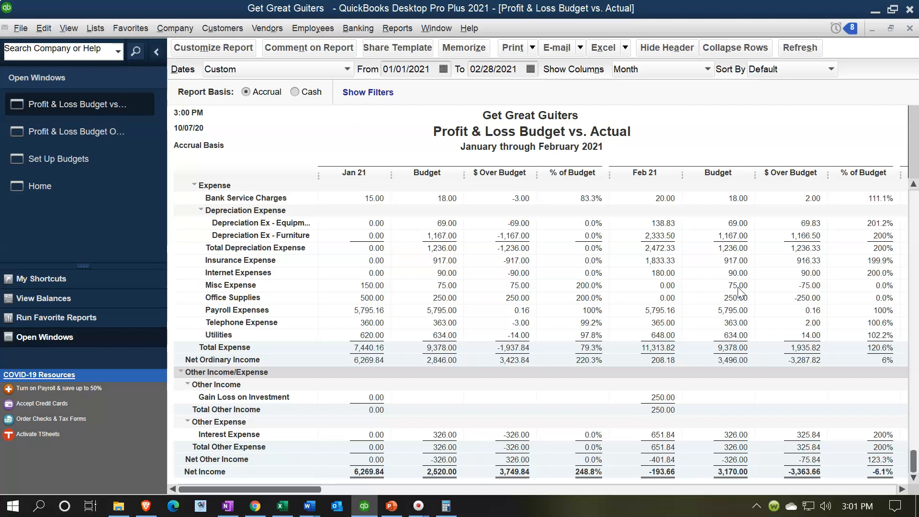
scroll(739, 291, "up", 4)
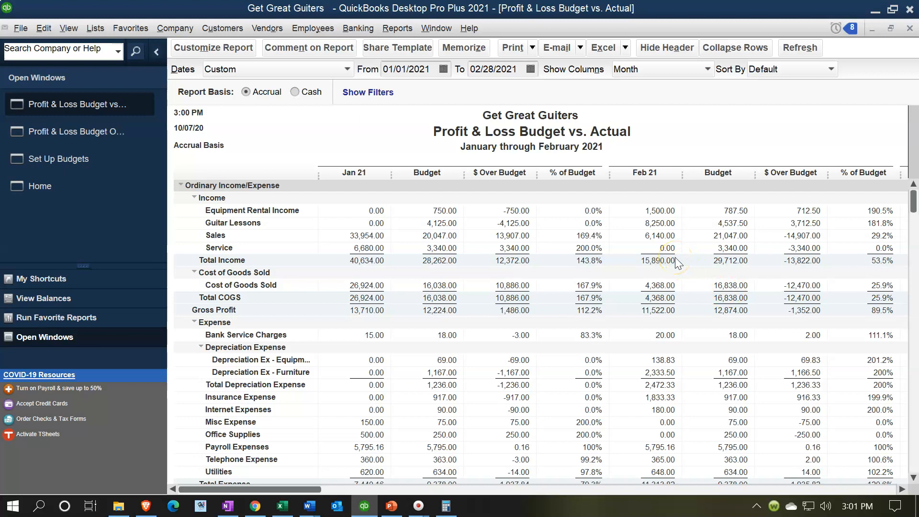
left_click(290, 507)
left_click(349, 376)
scroll(694, 427, "up", 3)
left_click_drag(819, 469, 439, 447)
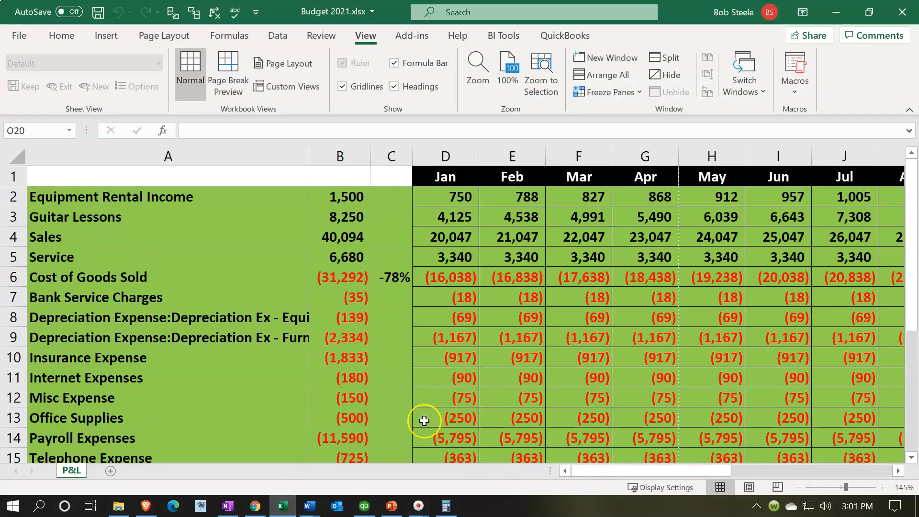
left_click(836, 13)
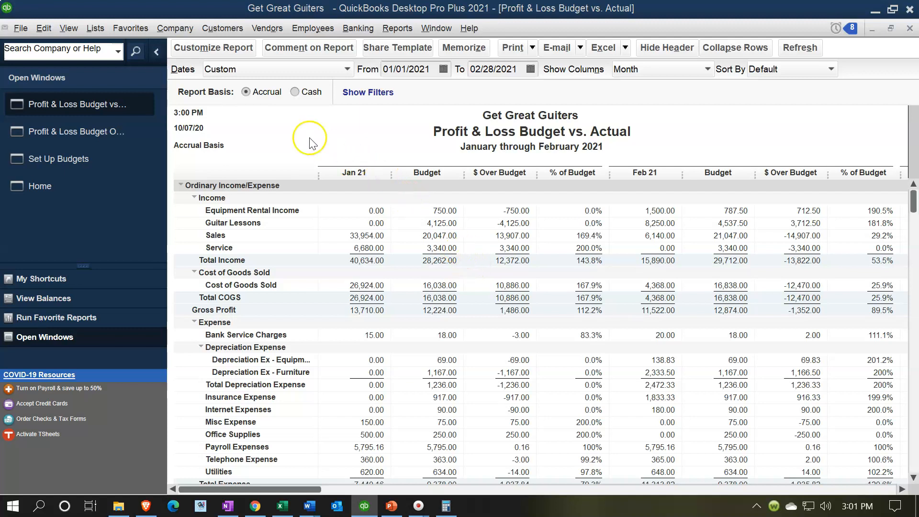
Remove the date prepared, time prepared and report basis from the Budget vs. Actual report header.
left_click(221, 50)
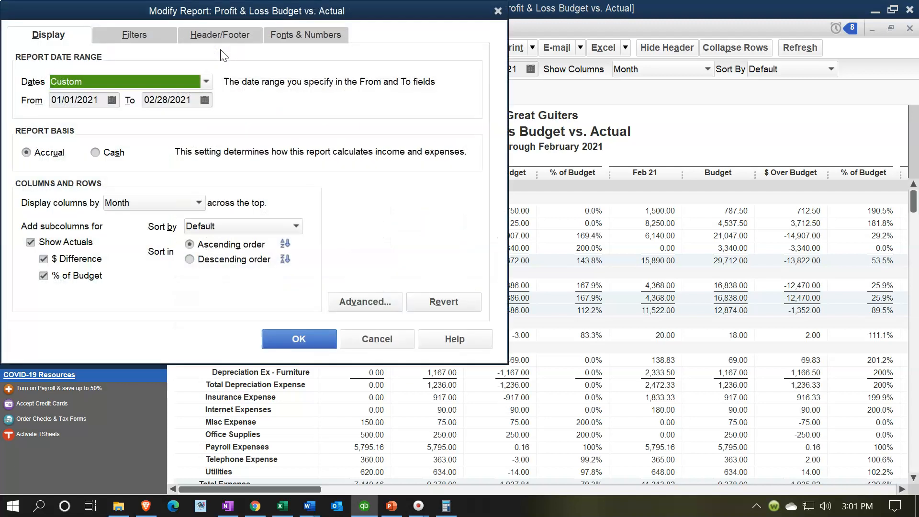
left_click(221, 38)
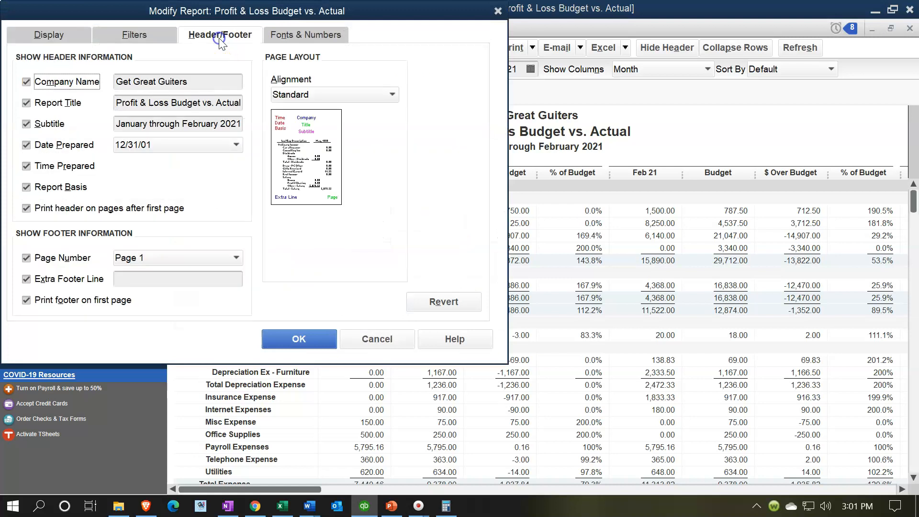
left_click(27, 146)
left_click(27, 167)
left_click(28, 187)
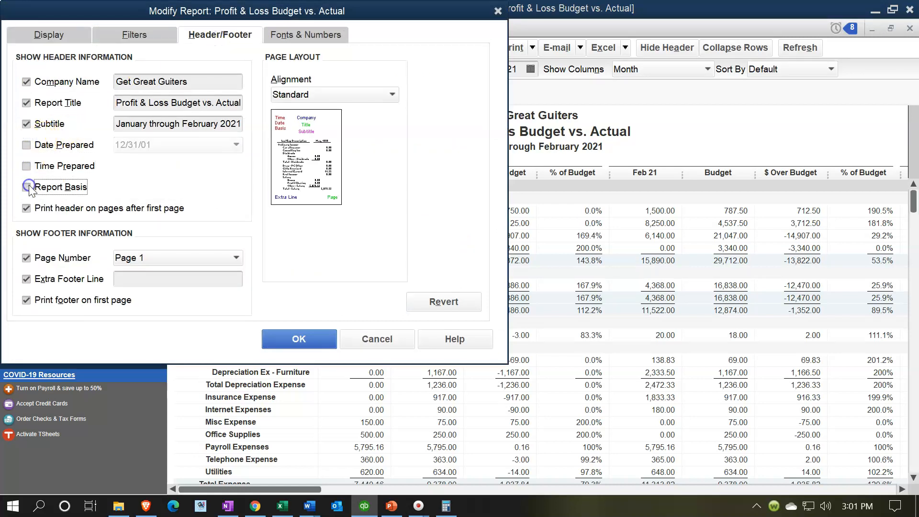
Format the report's numbers without cents, with negatives in parentheses and bright red, and apply the modifications.
left_click(318, 45)
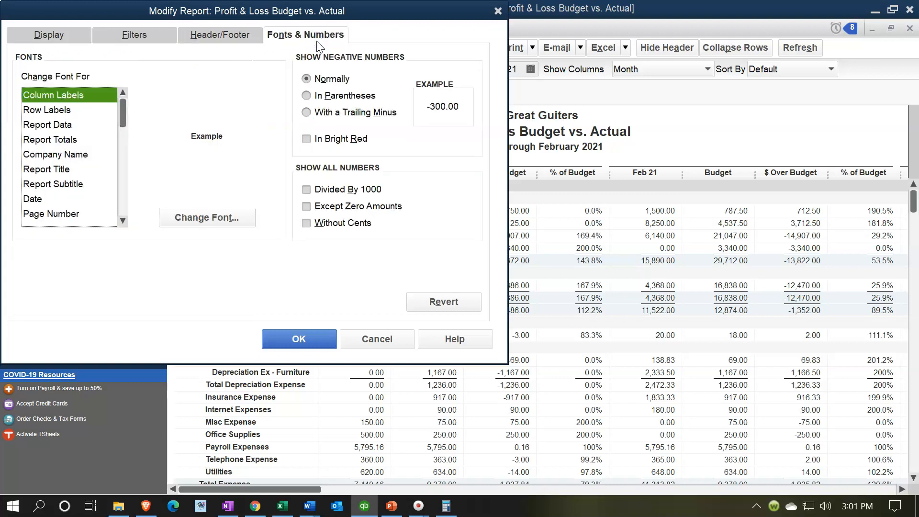
left_click(307, 139)
left_click(307, 96)
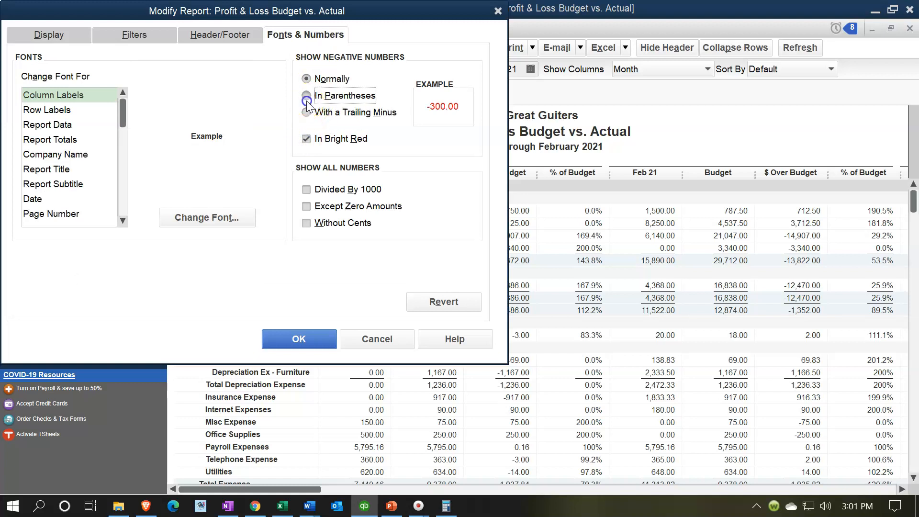
left_click(308, 224)
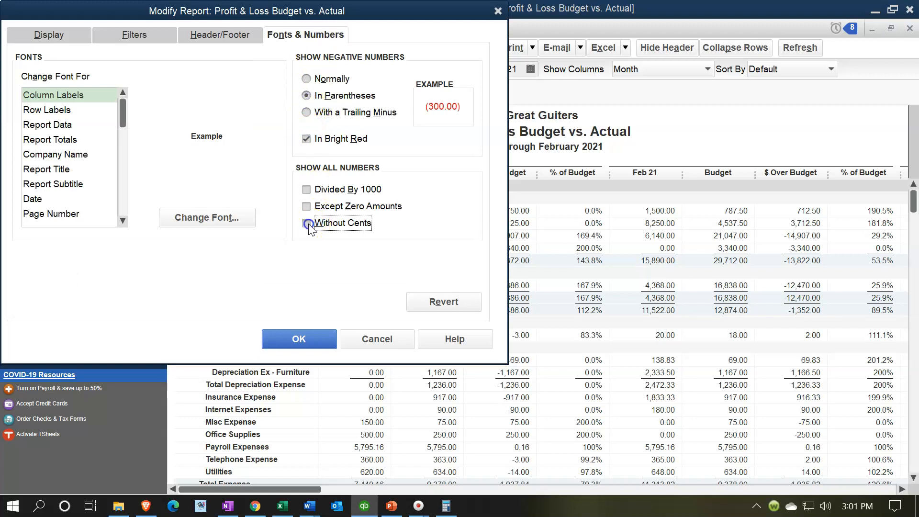
left_click(307, 338)
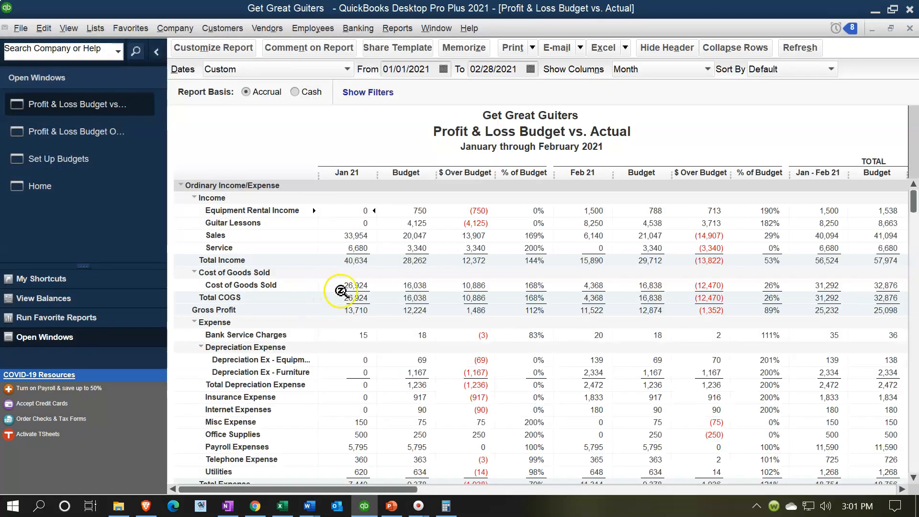
Export the report to a new worksheet in the existing workbook Budget Reports 2021.xlsx from the Section 11 Budgeting folder.
left_click(625, 48)
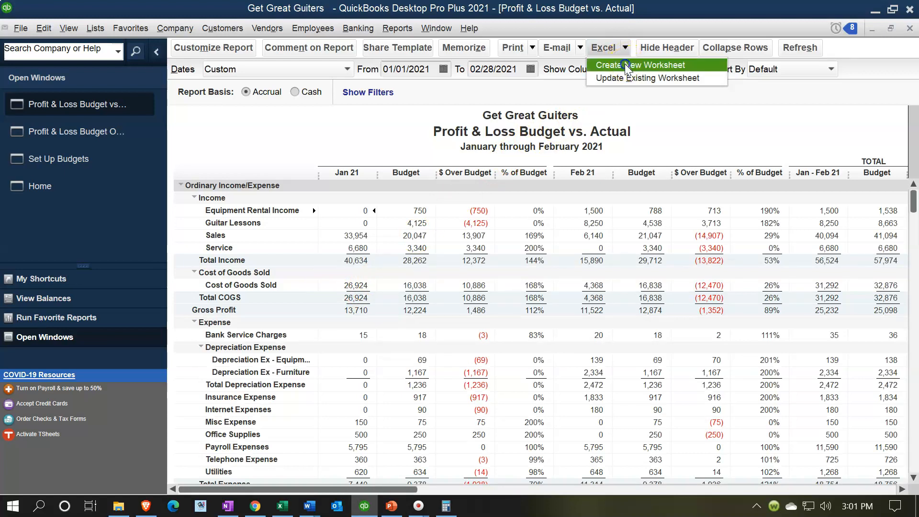
left_click(626, 66)
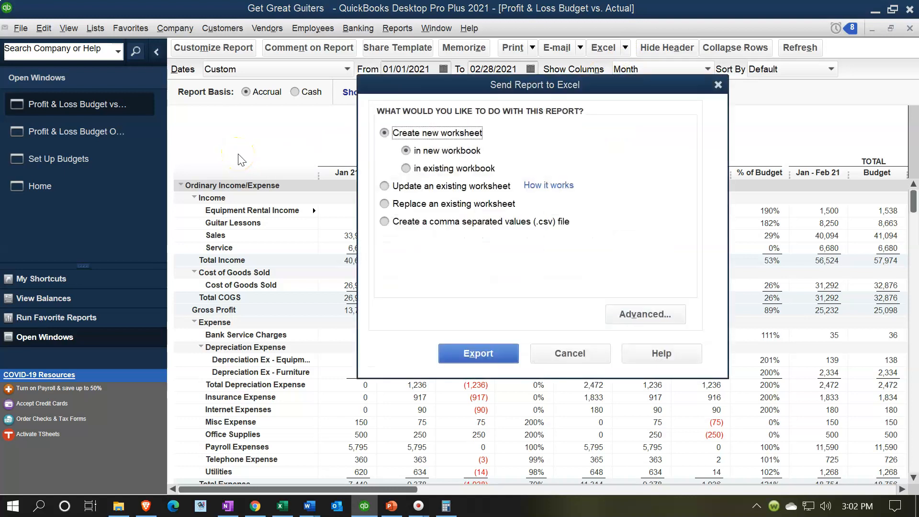
left_click(405, 168)
left_click(647, 215)
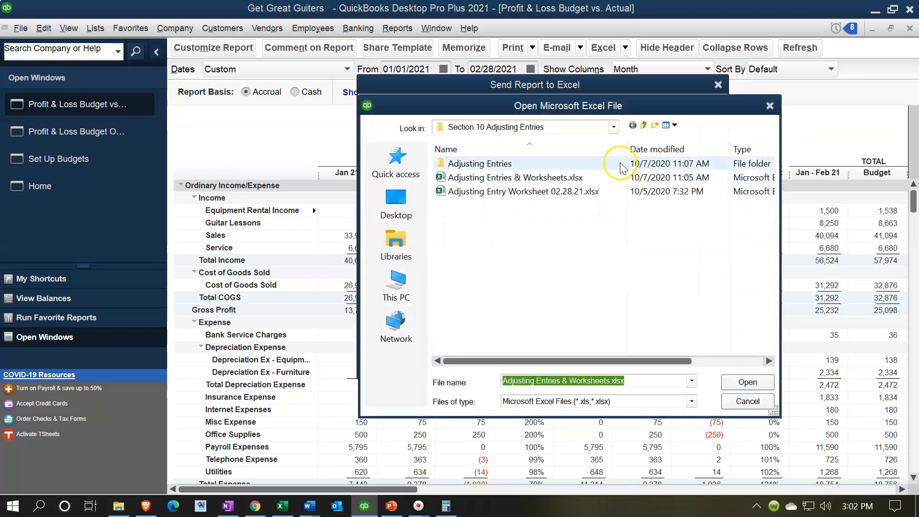
left_click(614, 126)
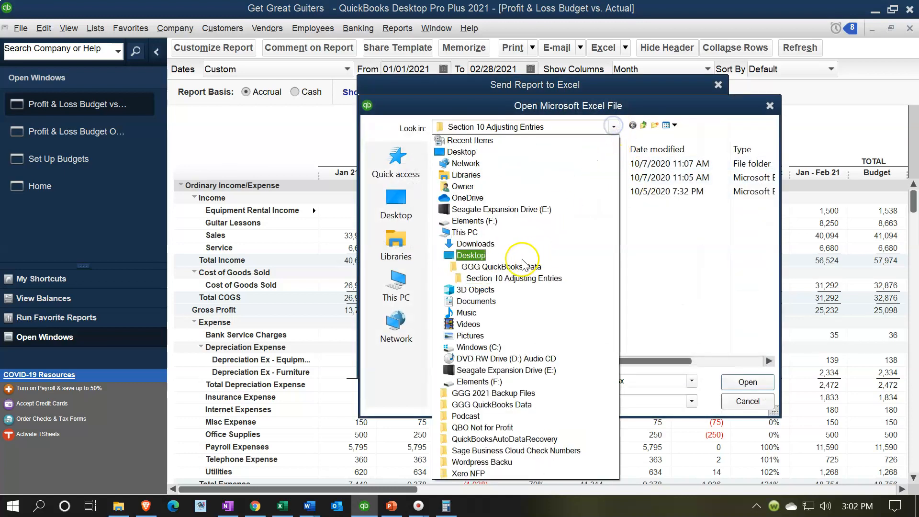
left_click(613, 126)
left_click(613, 126)
left_click(499, 267)
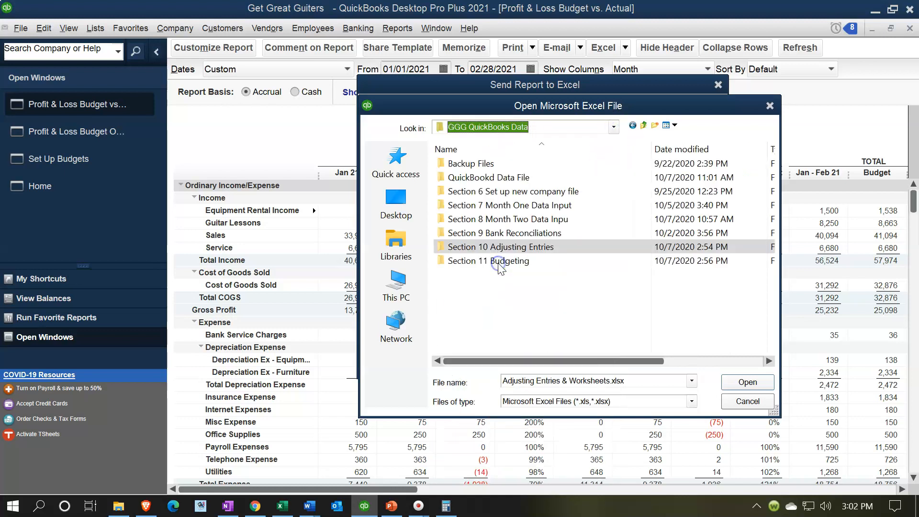
double_click(499, 261)
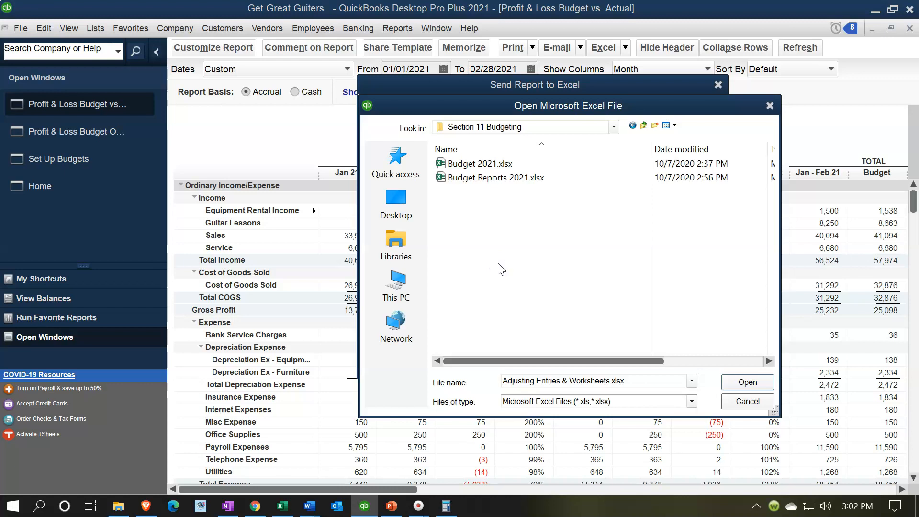
double_click(491, 184)
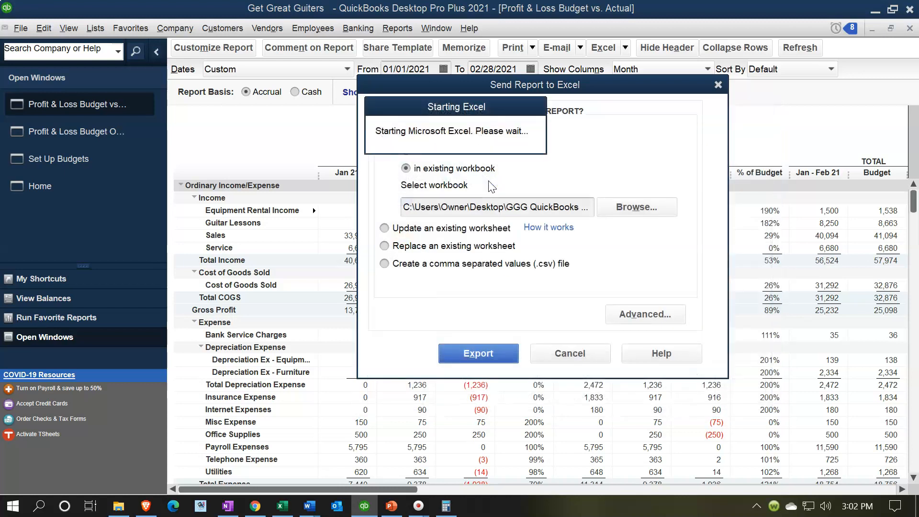
left_click(471, 354)
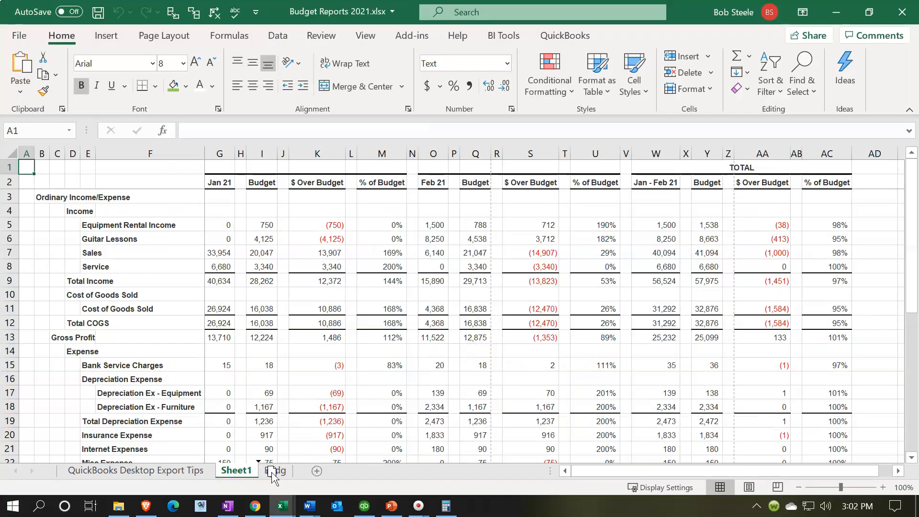
Delete the QuickBooks Desktop Export Tips sheet from the Budget Reports 2021 workbook in Excel.
left_click(193, 471)
right_click(193, 471)
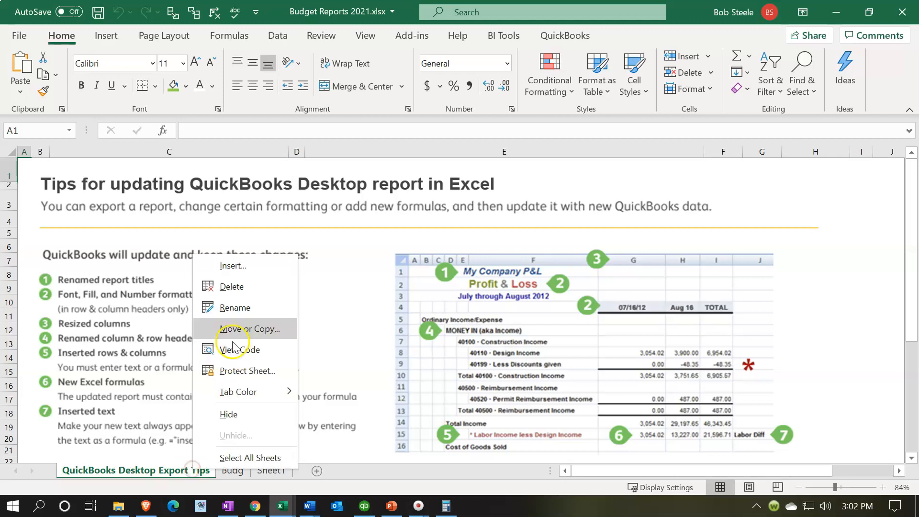
left_click(240, 291)
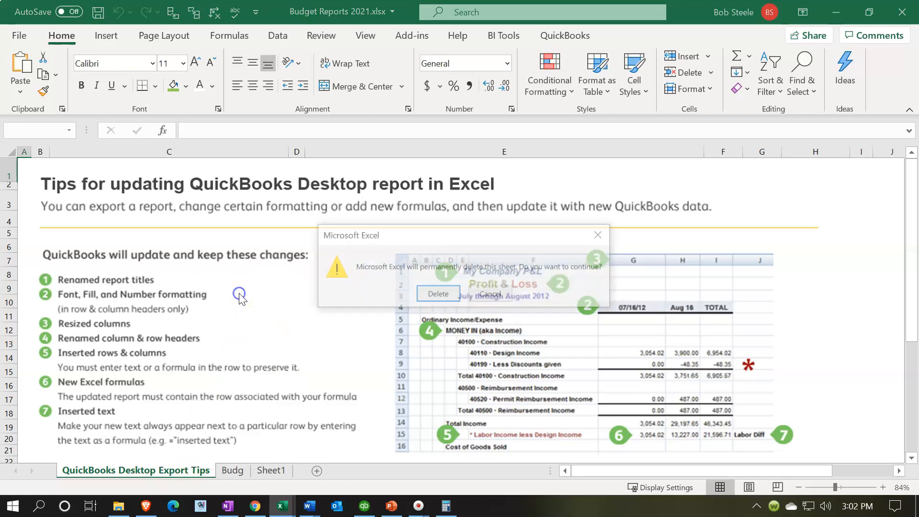
left_click(437, 294)
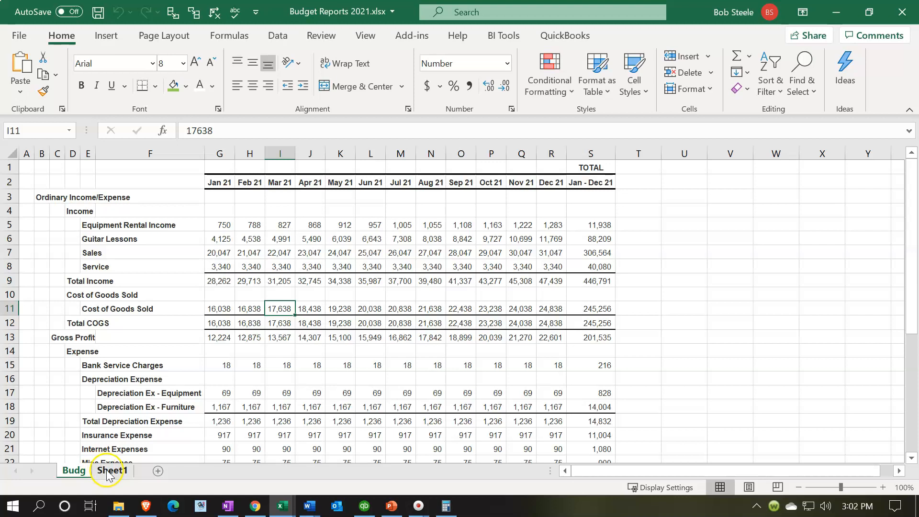
Rename the exported Sheet1 worksheet as Budg vs Act.
left_click(112, 471)
type("Bud")
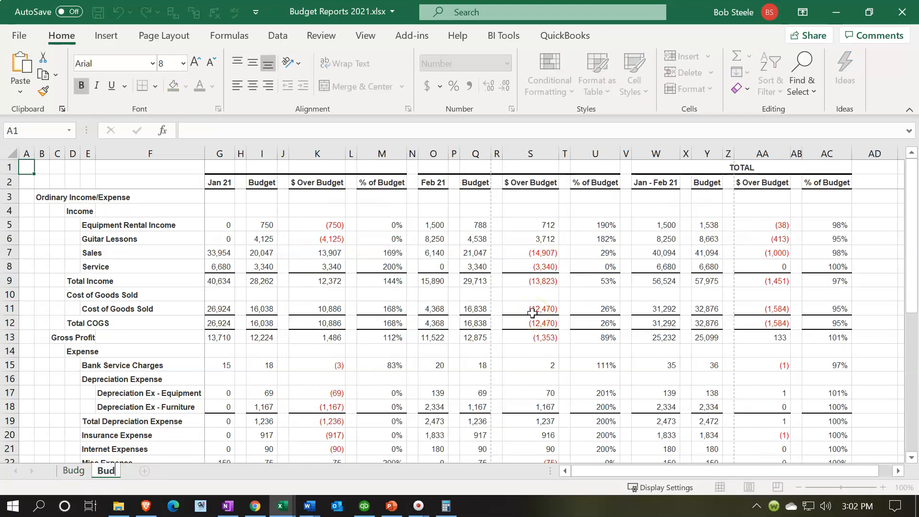
type("g vs Act")
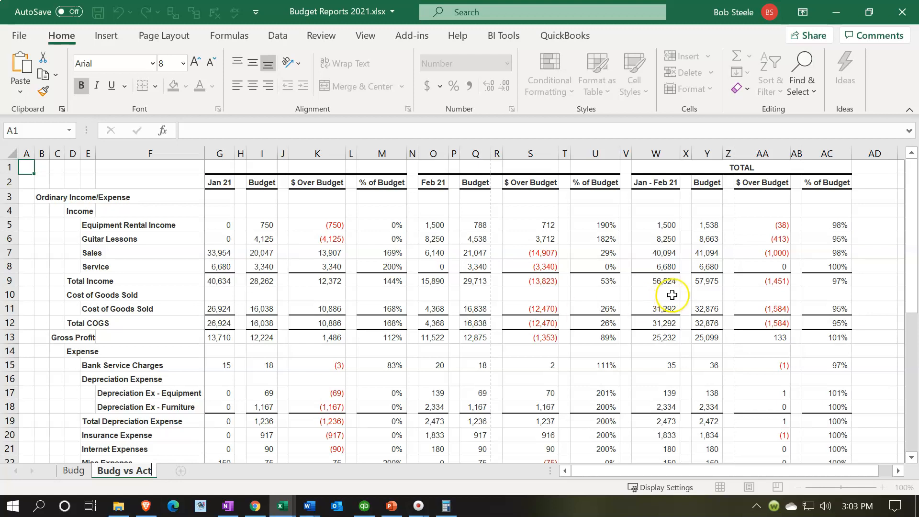
left_click(596, 252)
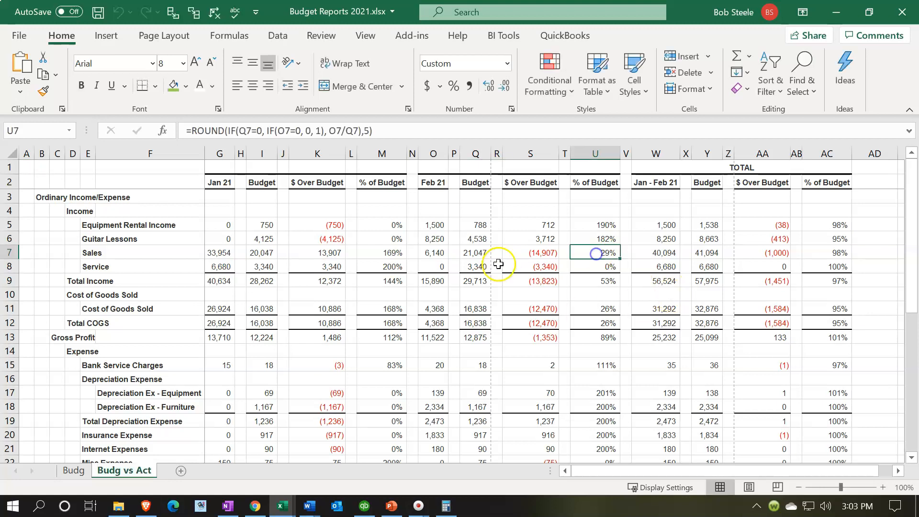
Show the Budg vs Act sheet in Page Layout view and remove its split panes.
left_click(749, 488)
left_click(439, 295)
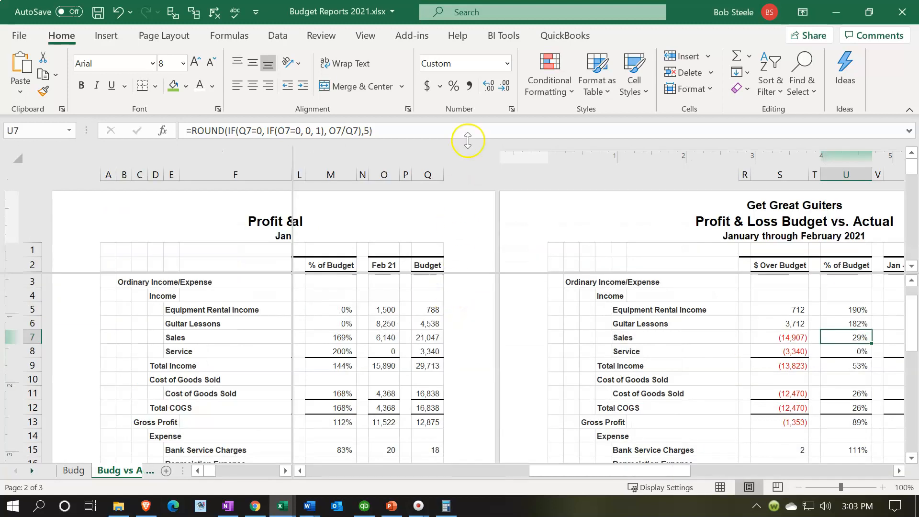
left_click(365, 42)
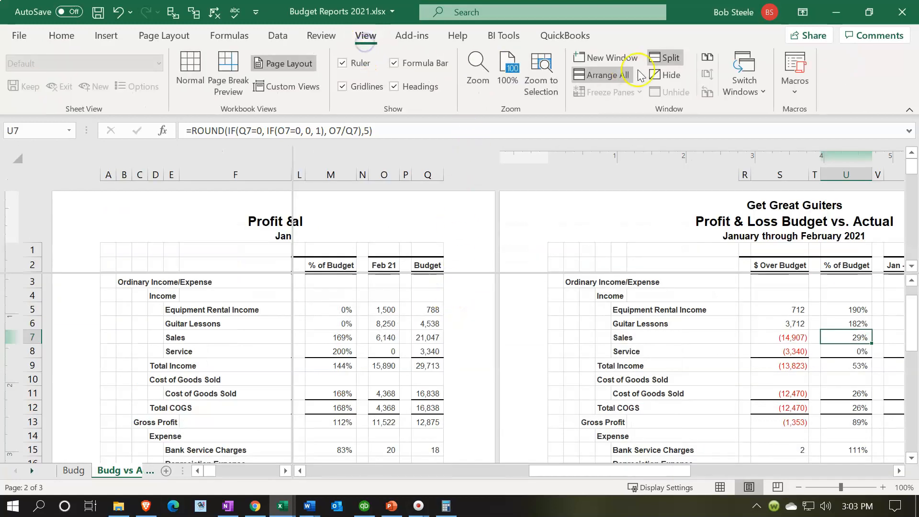
left_click(659, 59)
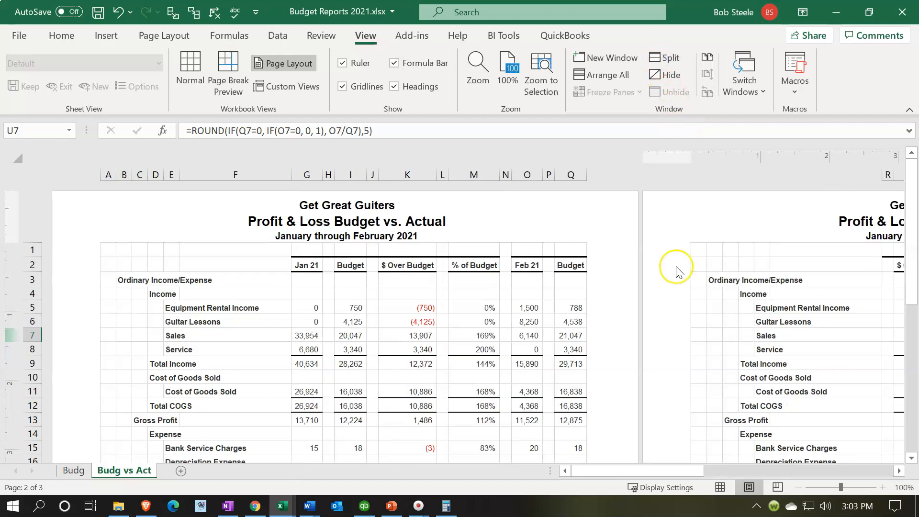
Return the Budg vs Act sheet to Normal view and set its page orientation to landscape.
left_click(720, 487)
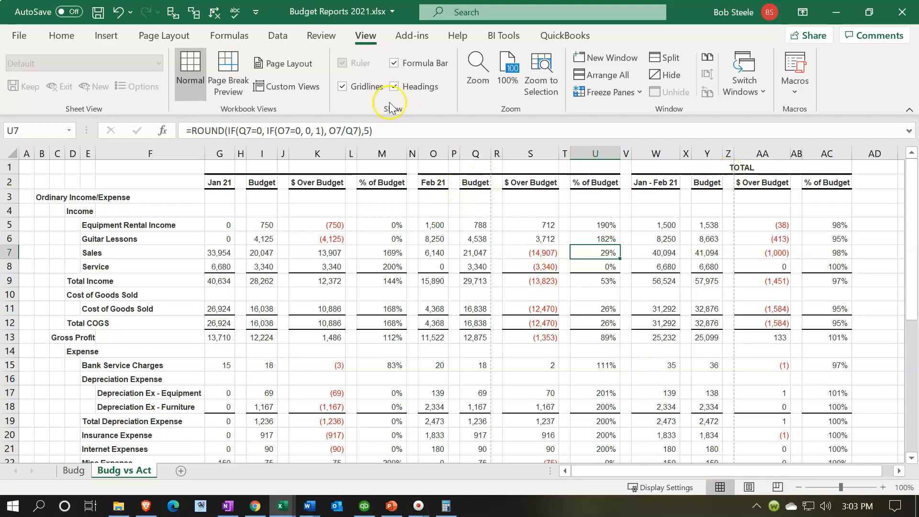
left_click(159, 37)
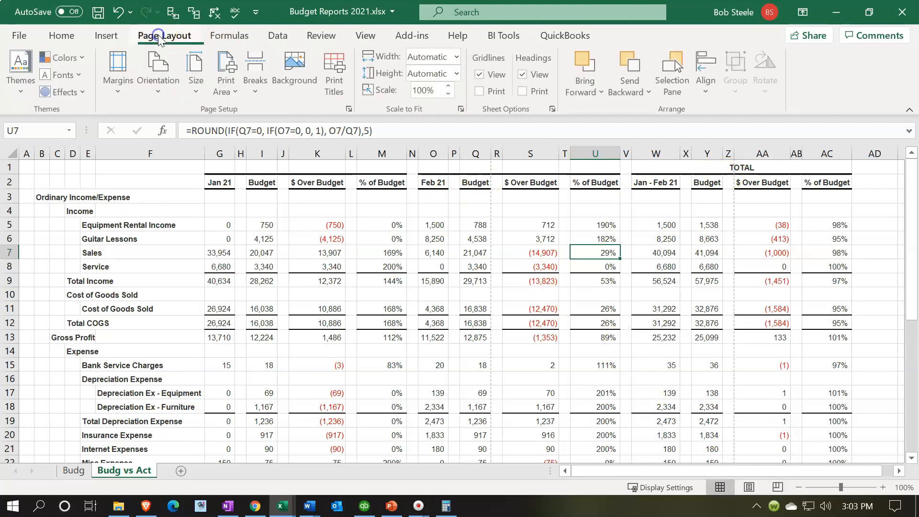
left_click(159, 75)
left_click(182, 152)
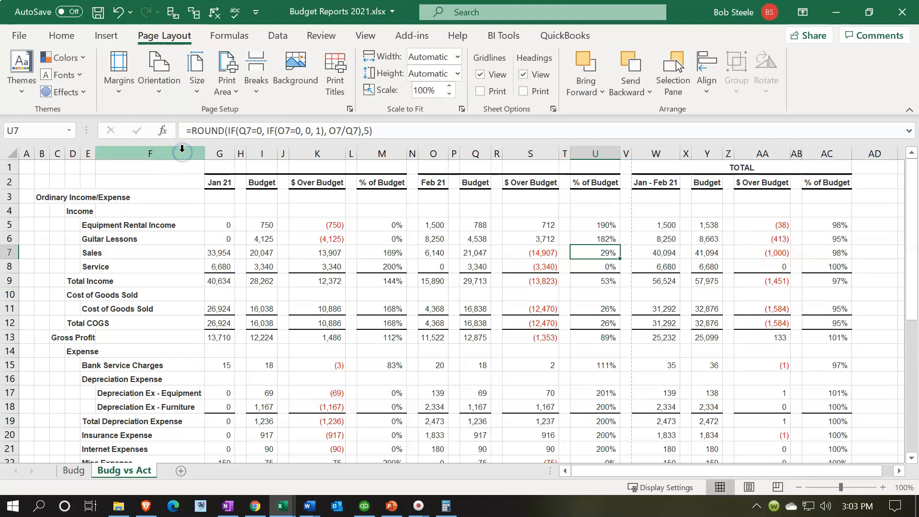
left_click(283, 238)
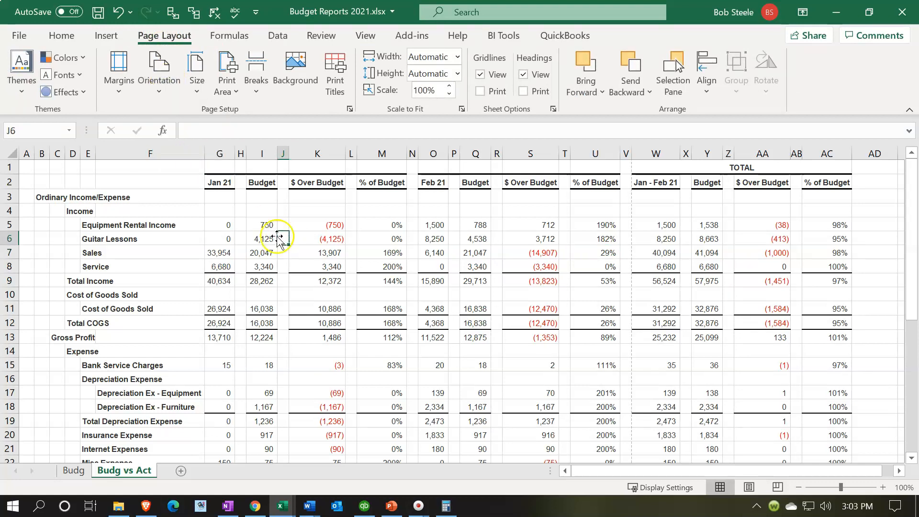
Delete the blank spacer columns H, J, L, N, P, R, T, V, X, Z and AB between the report's figures.
left_click(240, 153)
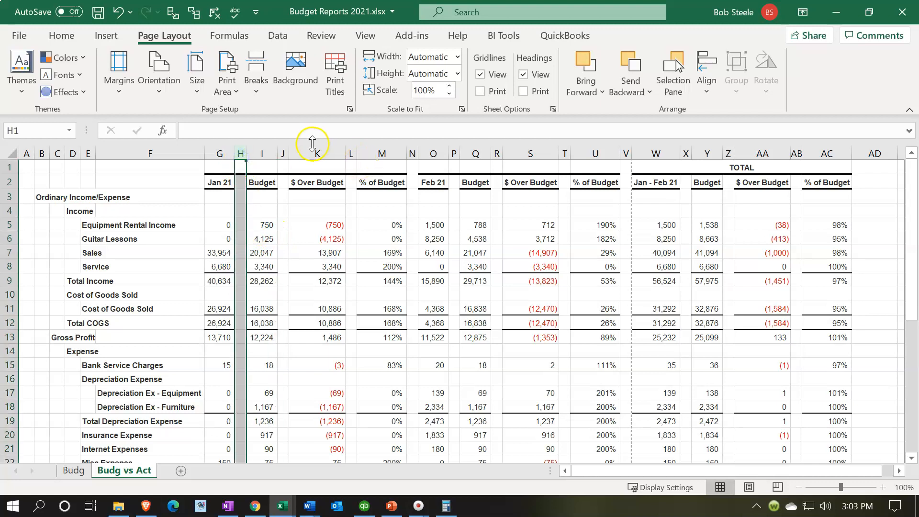
left_click(283, 153, "ctrl")
left_click(351, 153, "ctrl")
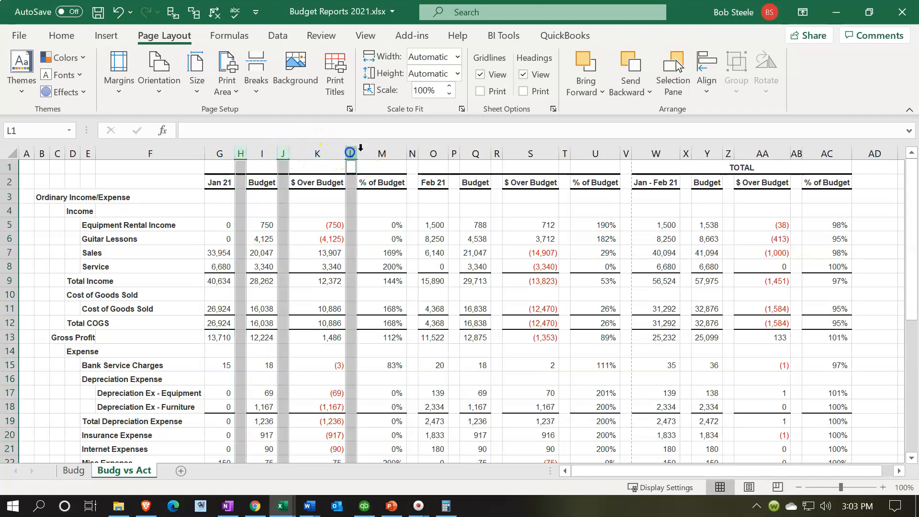
left_click(412, 154, "ctrl")
left_click(454, 154, "ctrl")
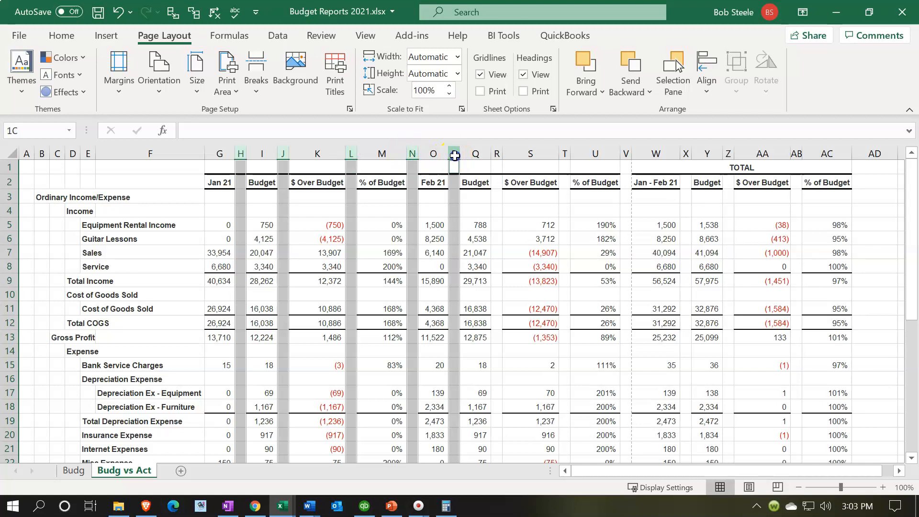
left_click(497, 153, "ctrl")
left_click(565, 153, "ctrl")
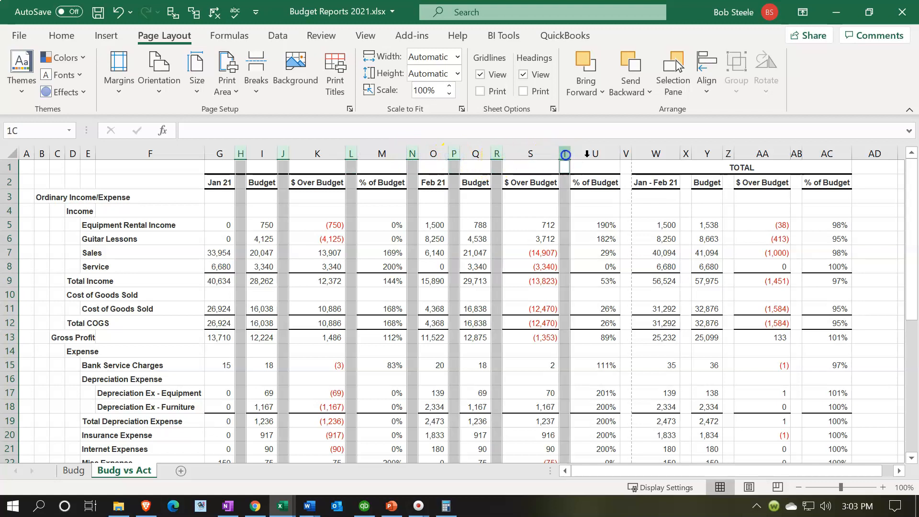
left_click(625, 153, "ctrl")
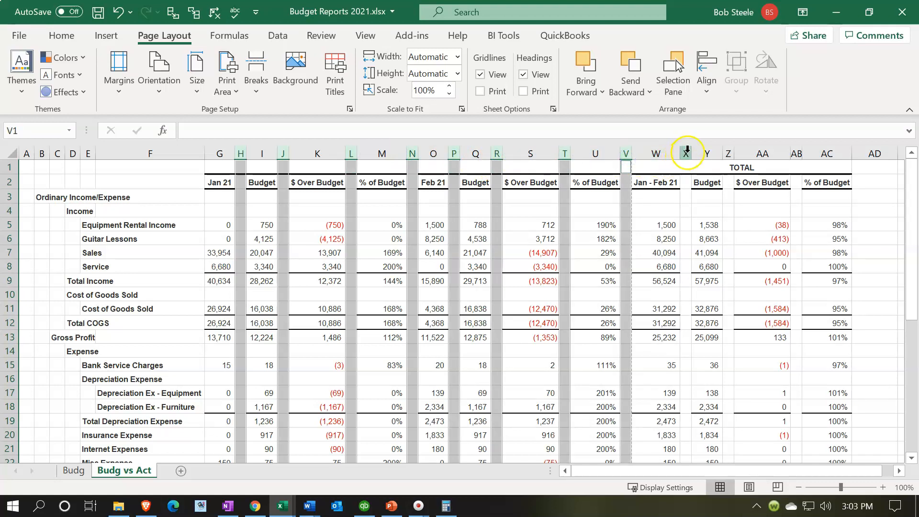
left_click(686, 153, "ctrl")
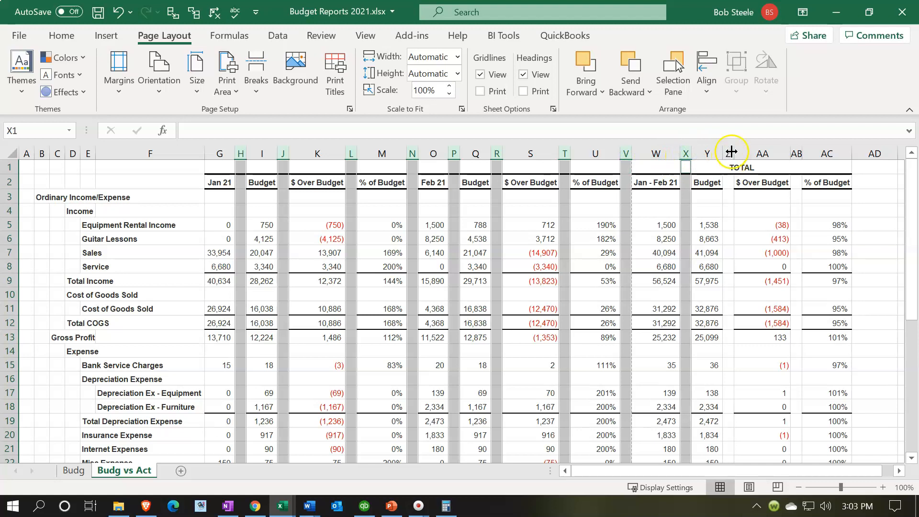
left_click(729, 153, "ctrl")
left_click(798, 153, "ctrl")
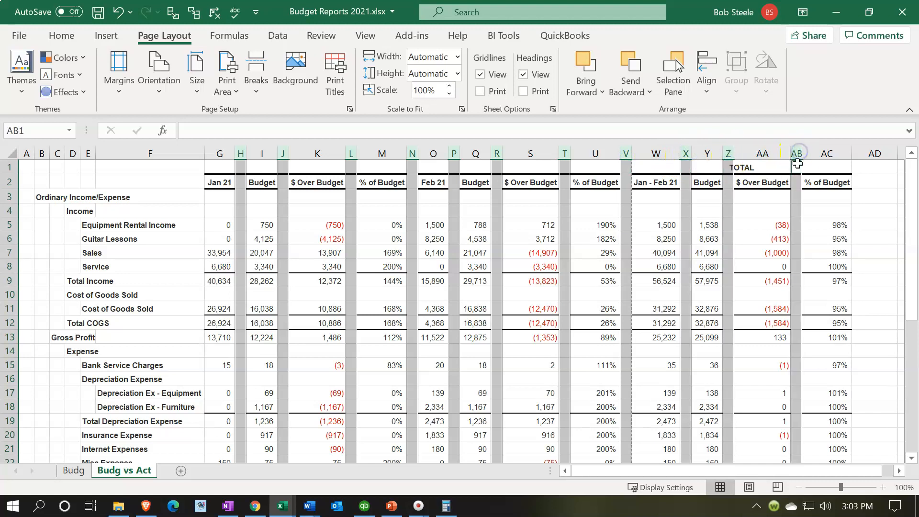
right_click(797, 181)
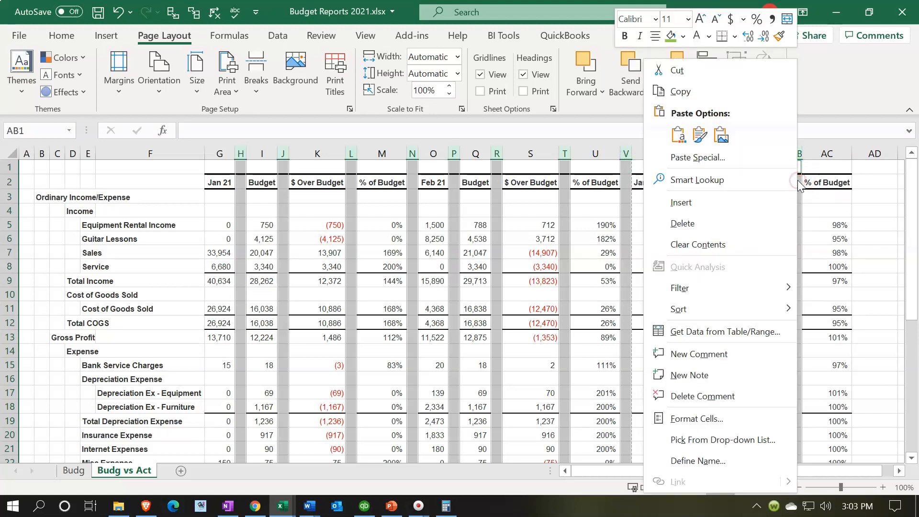
left_click(683, 223)
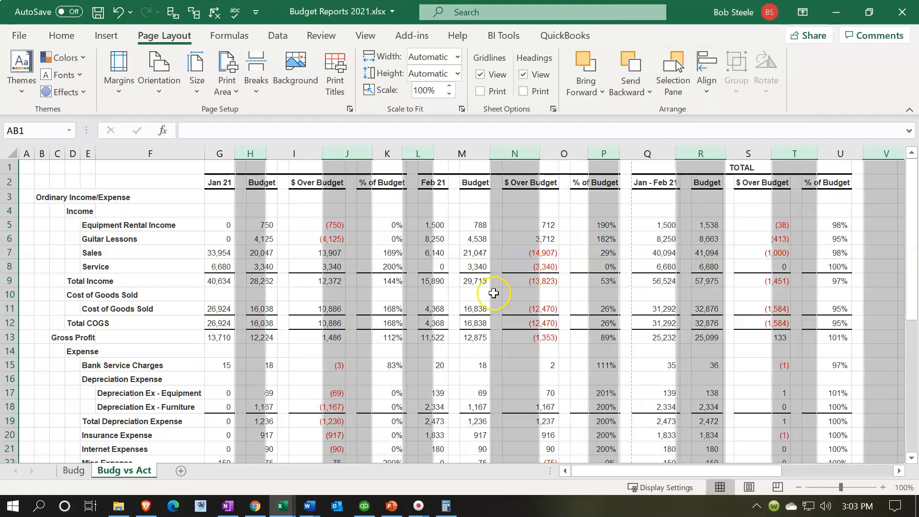
left_click(494, 293)
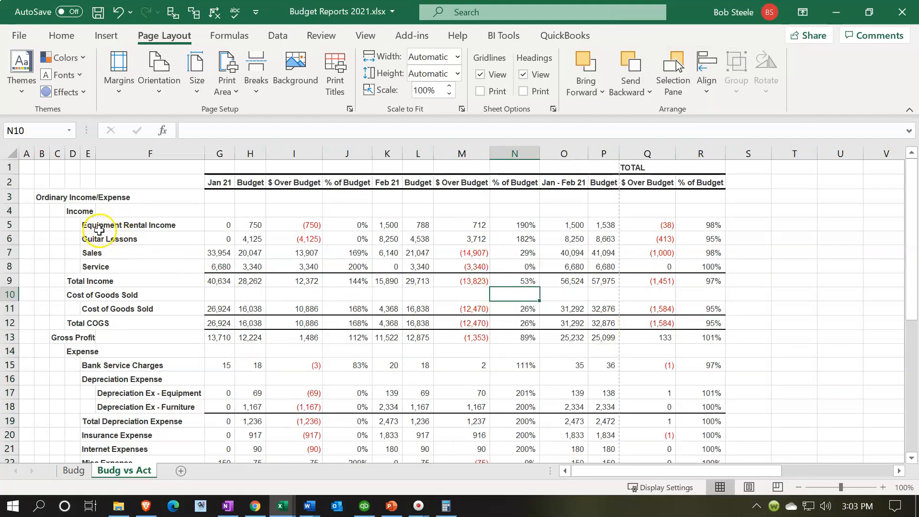
Move the Ordinary Income/Expense label from B3 to F3.
scroll(53, 215, "down", 8)
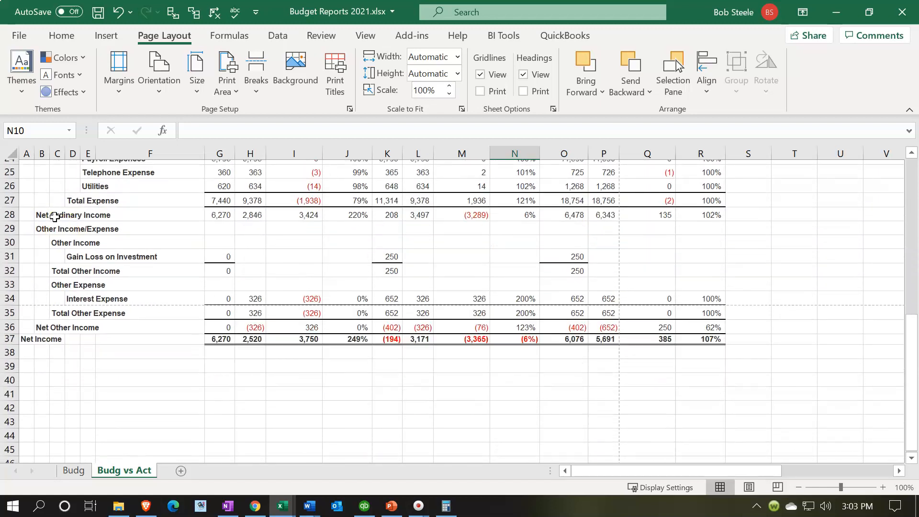
scroll(54, 217, "up", 8)
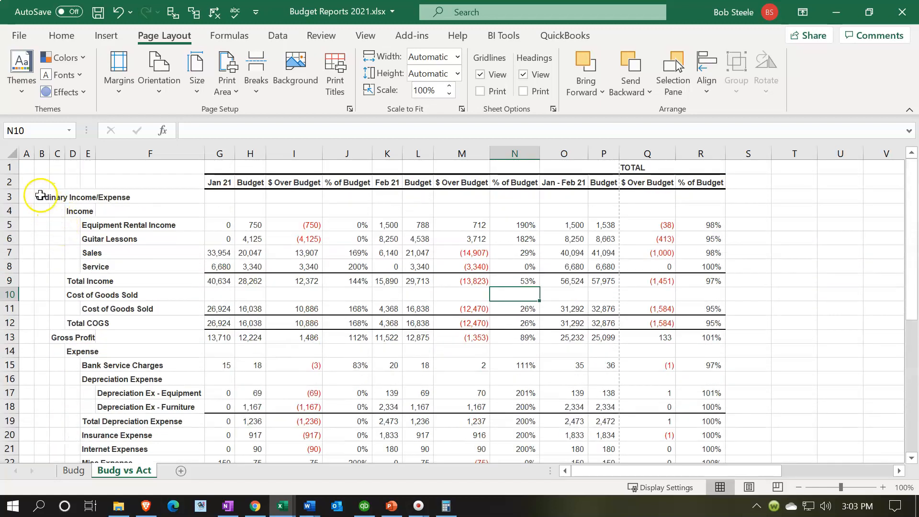
left_click(41, 196)
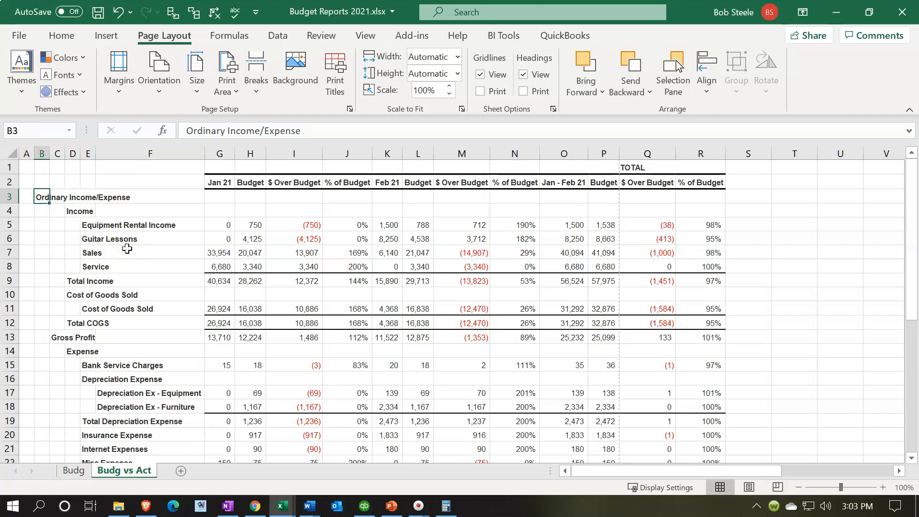
key("ctrl+x")
left_click(122, 192)
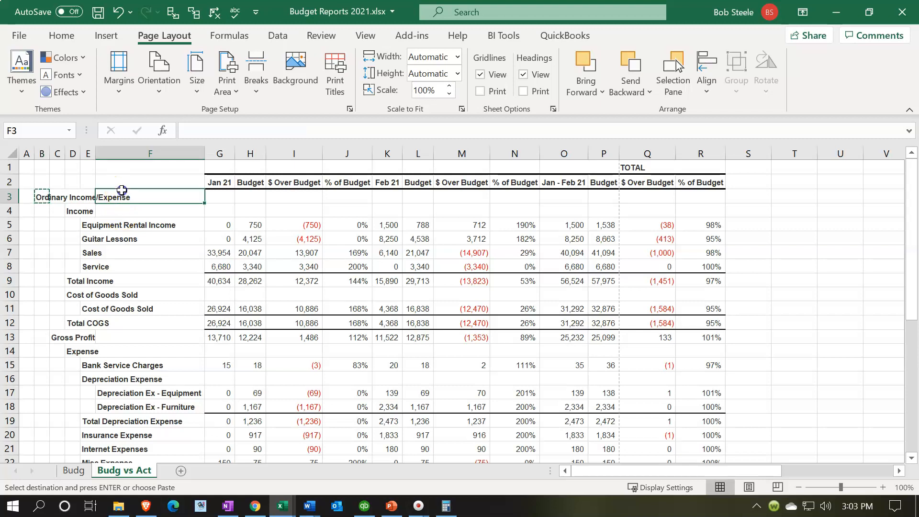
key("ctrl+v")
Move the income labels in rows 4 to 9, from Income through Total Income, into column F.
left_click(70, 211)
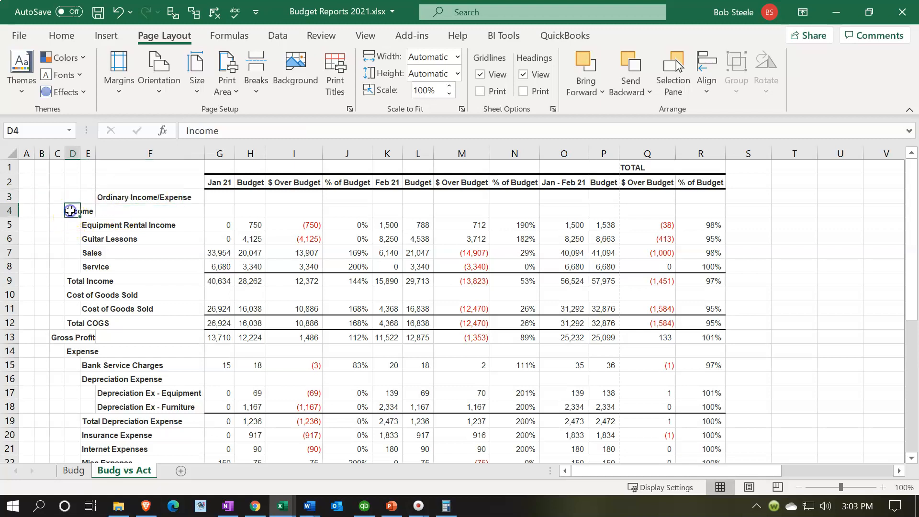
left_click_drag(66, 211, 100, 280)
left_click(86, 225)
left_click(87, 239)
left_click(85, 253)
left_click(85, 268)
left_click(75, 279)
Move both Cost of Goods Sold labels and the Total COGS label into F10, F11 and F12.
left_click(73, 295)
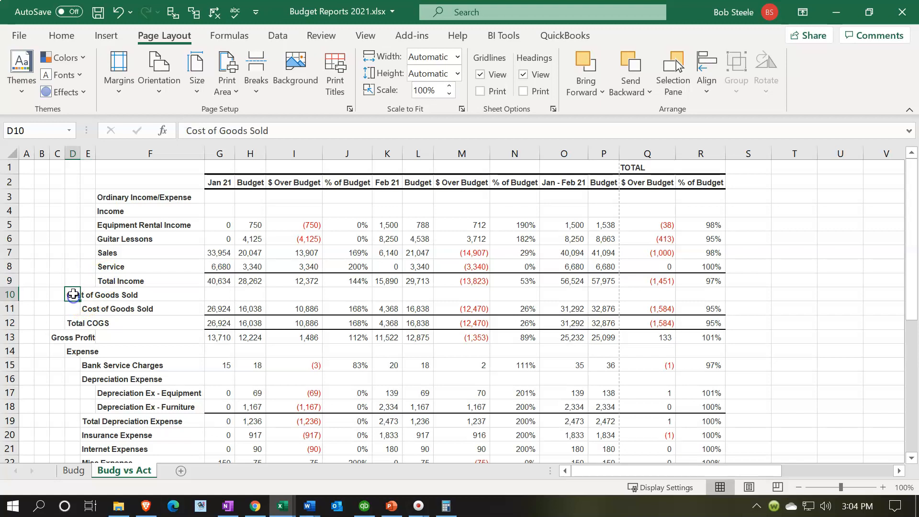
key("ctrl+x")
left_click(113, 297)
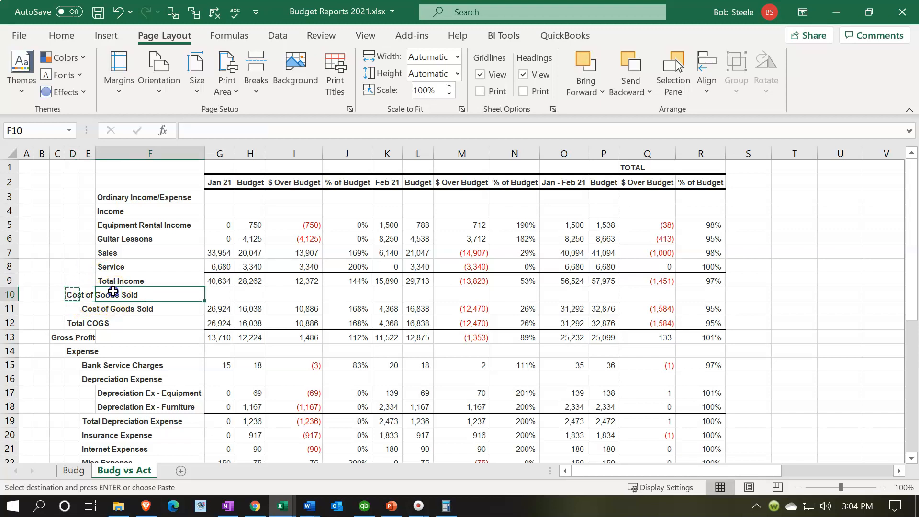
key("Return")
left_click(89, 307)
left_click_drag(93, 305, 106, 307)
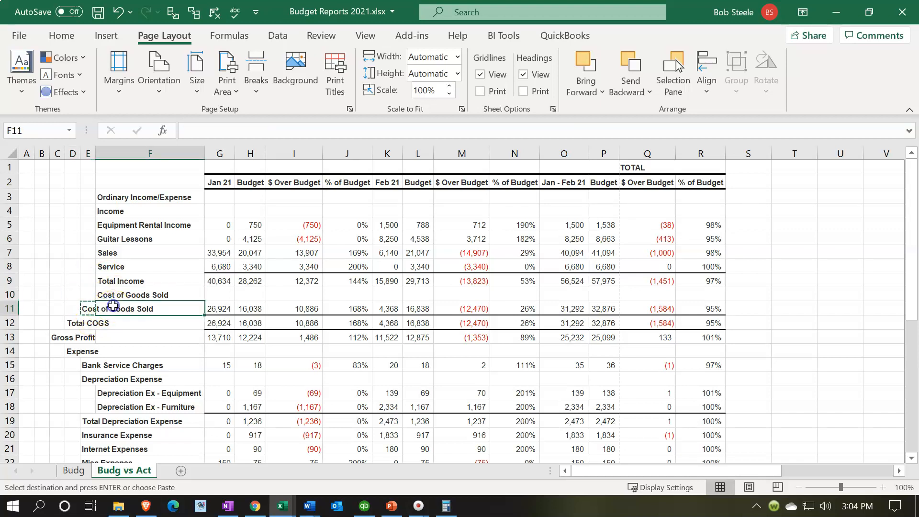
left_click(74, 324)
key("ctrl+x")
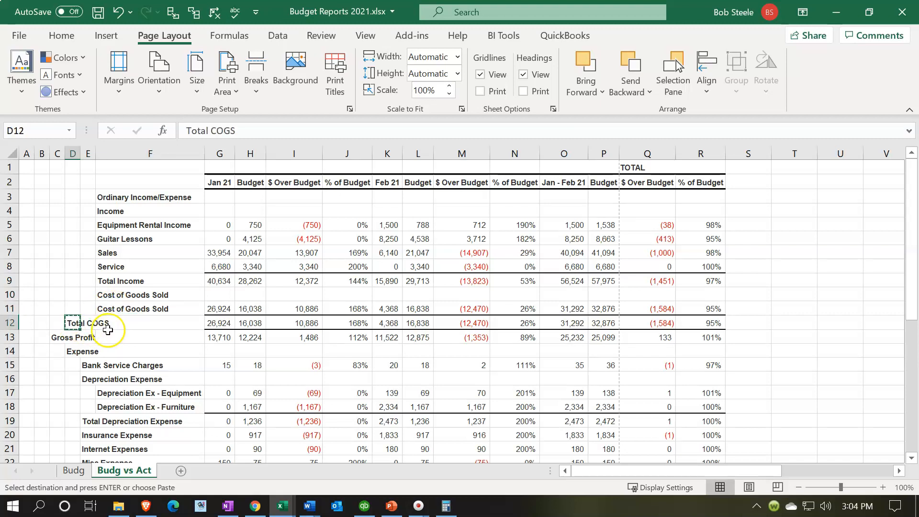
left_click(108, 326)
key("Return")
Move the Gross Profit label to F13 and the Expense label to F14.
left_click(59, 336)
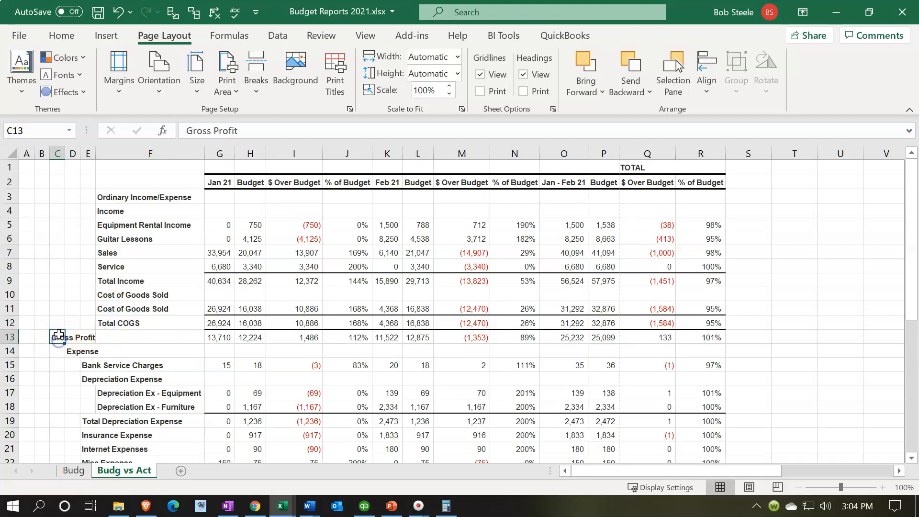
key("ctrl+x")
left_click(111, 337)
key("Return")
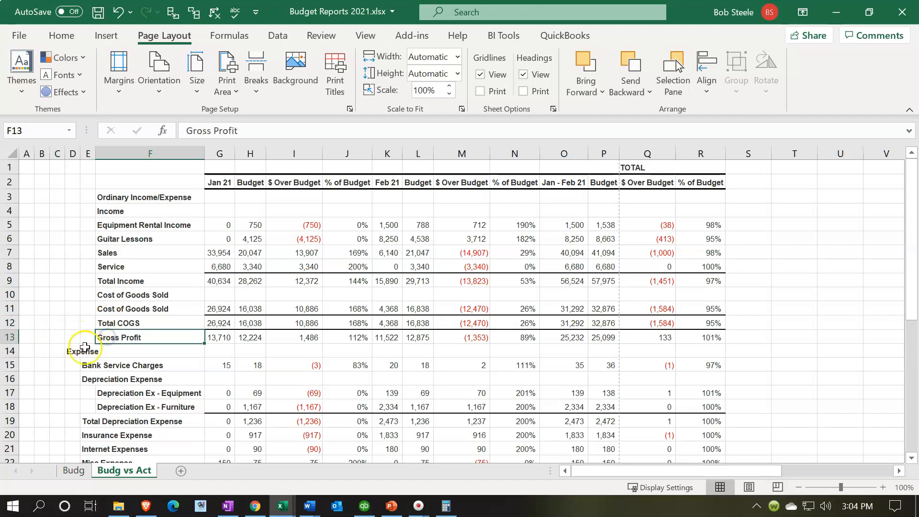
left_click(71, 352)
key("ctrl+x")
left_click(117, 351)
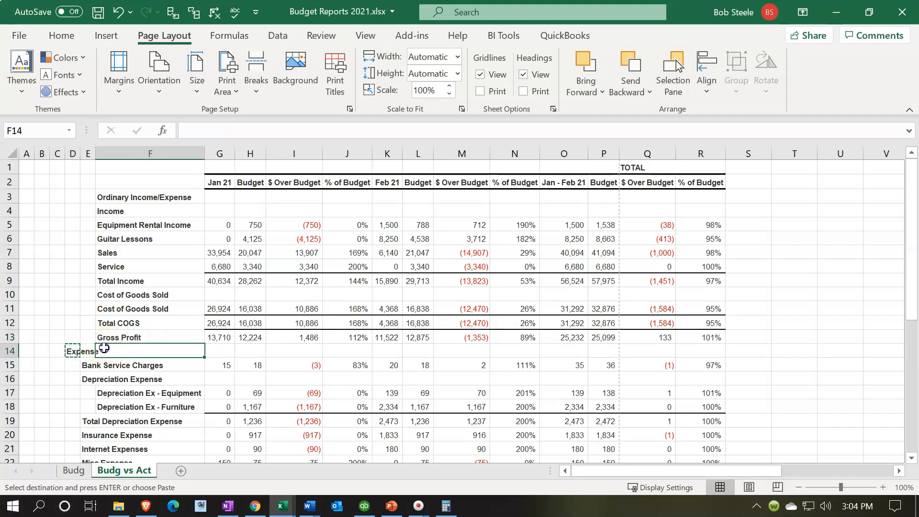
key("Return")
Move the Bank Service Charges label to F15 and the Depreciation Expense label to F16.
left_click(89, 365)
key("ctrl+x")
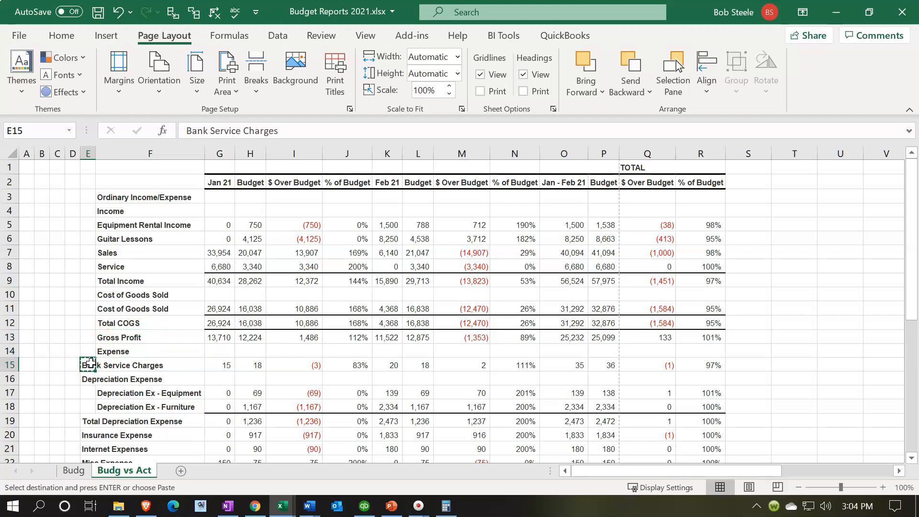
left_click(98, 366)
key("Return")
left_click(85, 379)
key("ctrl+x")
left_click(111, 378)
key("Return")
Move the labels in E19:E26, from Total Depreciation Expense through Utilities, as one block to column F starting at F19.
scroll(77, 354, "down", 2)
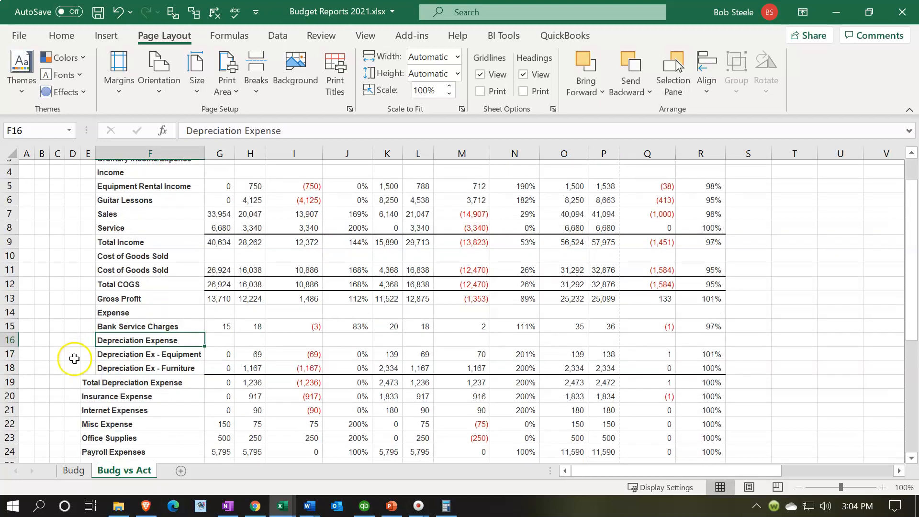
left_click_drag(83, 340, 83, 431)
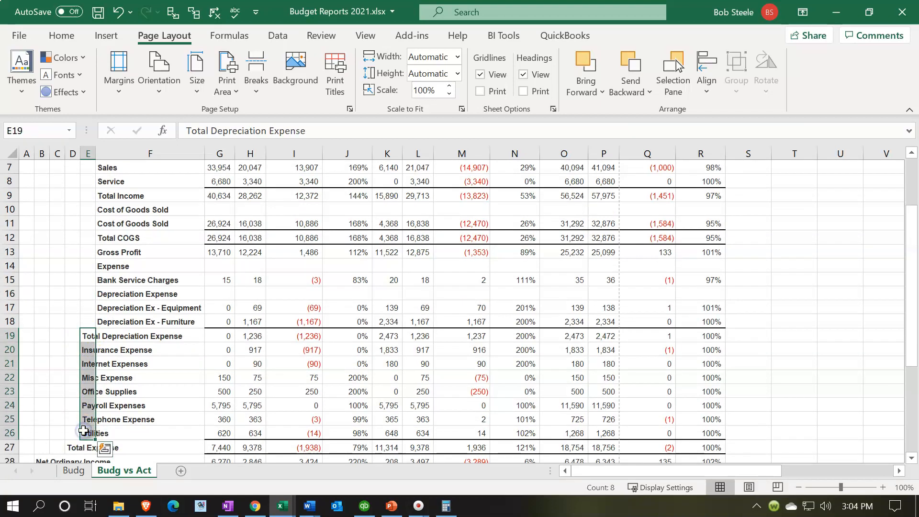
key("ctrl+x")
left_click(117, 335)
key("Return")
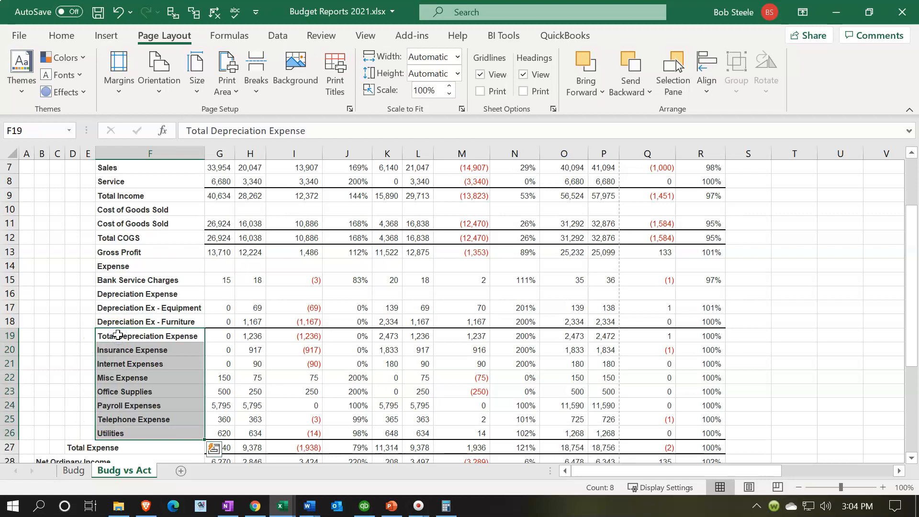
Move the Total Expense label from column D to F27.
scroll(118, 335, "down", 2)
left_click(74, 362)
key("ctrl+x")
left_click(104, 362)
key("Return")
Move the Net Ordinary Income and Other Income/Expense labels from column B to F28 and F29.
scroll(105, 363, "down", 1)
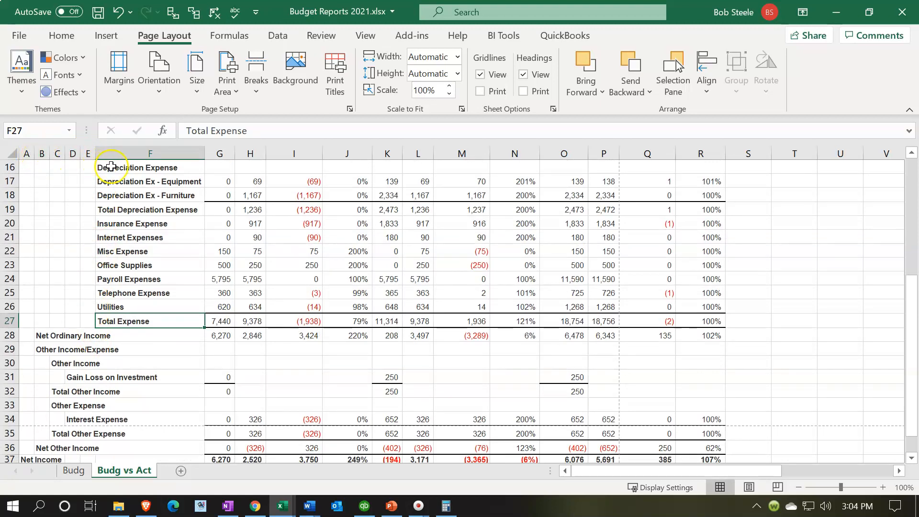
scroll(72, 307, "down", 1)
left_click_drag(42, 290, 105, 307)
Move the Other Income label to F30 and the Gain Loss on Investment label to F31.
left_click(58, 322)
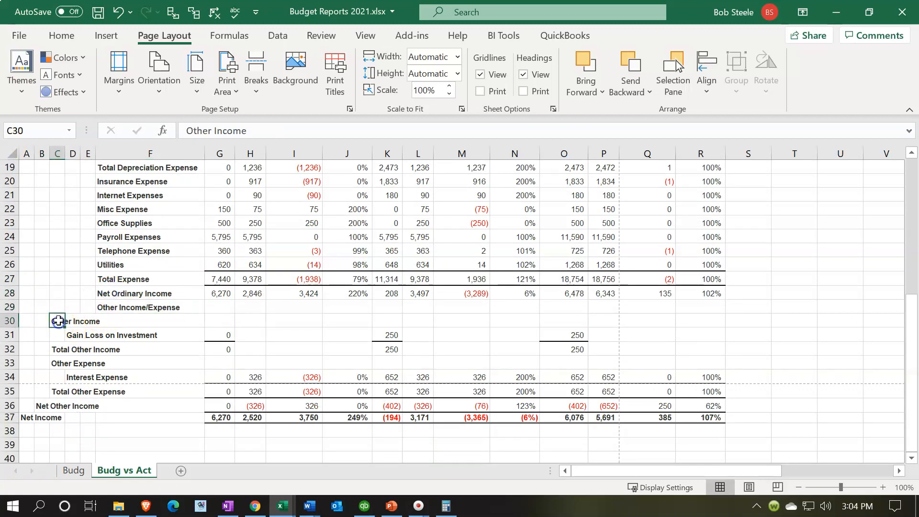
key("ctrl+x")
left_click(106, 320)
key("ctrl+v")
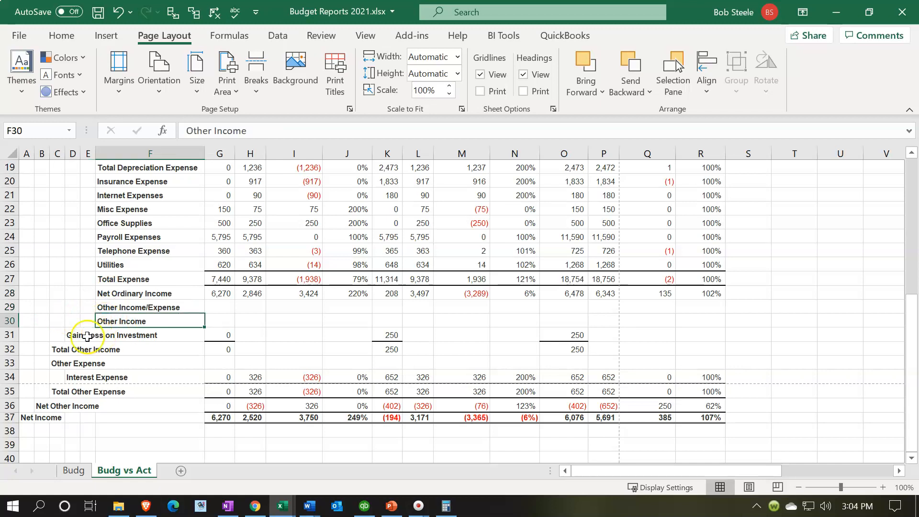
left_click(70, 336)
Move the Total Other Income and Other Expense labels together from C32:C33 to F32:F33.
left_click_drag(70, 336, 58, 363)
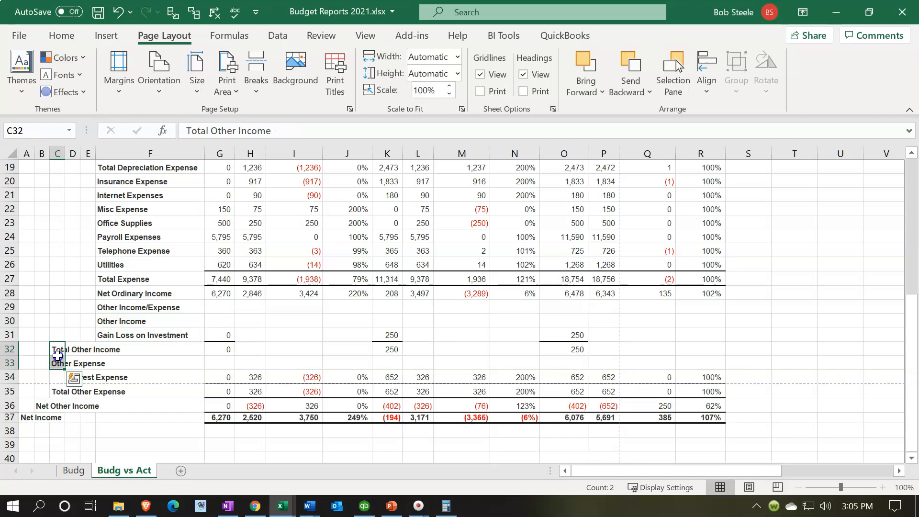
key("ctrl+x")
left_click(107, 348)
key("ctrl+v")
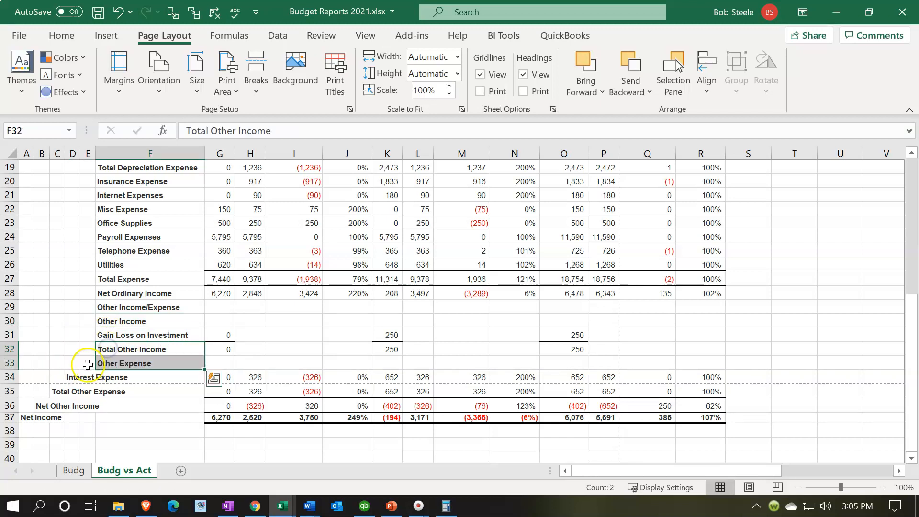
Move the Interest Expense label to F34 and the Total Other Expense label to F35.
left_click(74, 374)
left_click_drag(75, 373, 111, 377)
left_click(58, 394)
left_click_drag(55, 387, 109, 394)
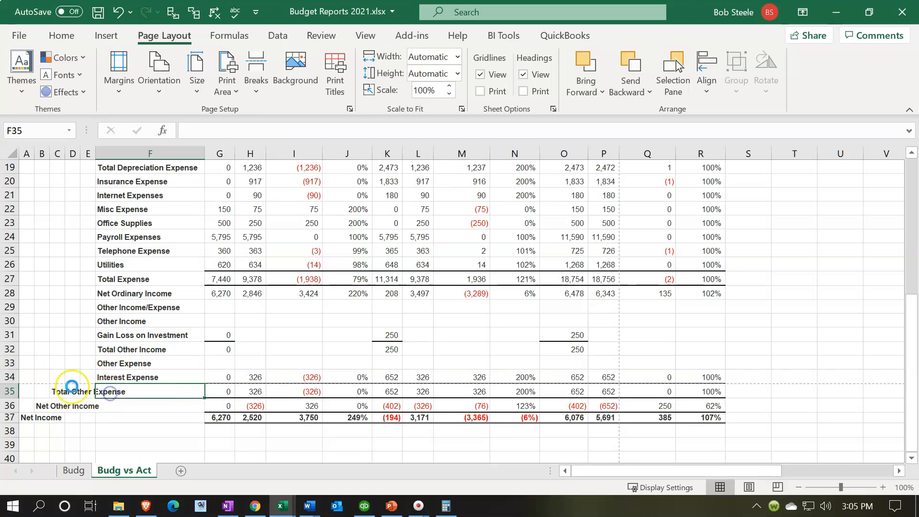
Move the Net Other Income label from column B to F36 and the Net Income label from column A to F37.
left_click(41, 406)
key("ctrl+x")
left_click(102, 402)
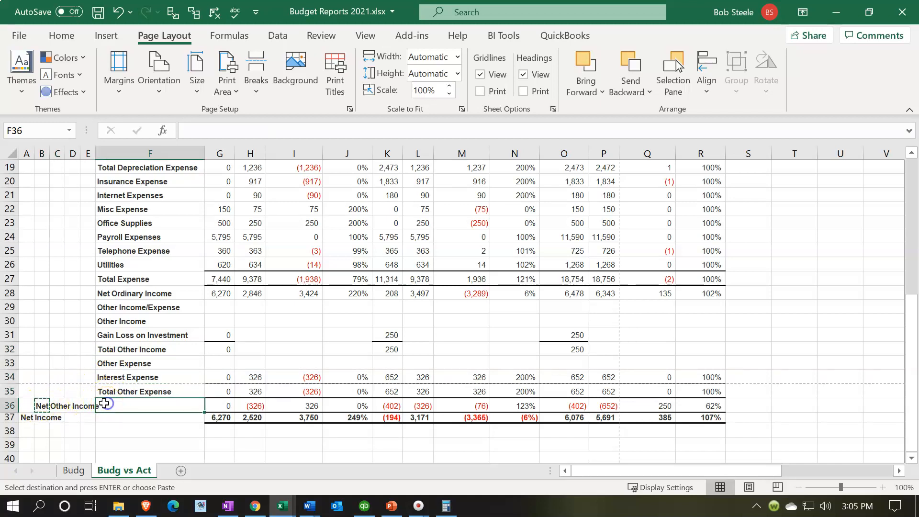
key("Return")
left_click(27, 418)
left_click_drag(27, 418, 119, 419)
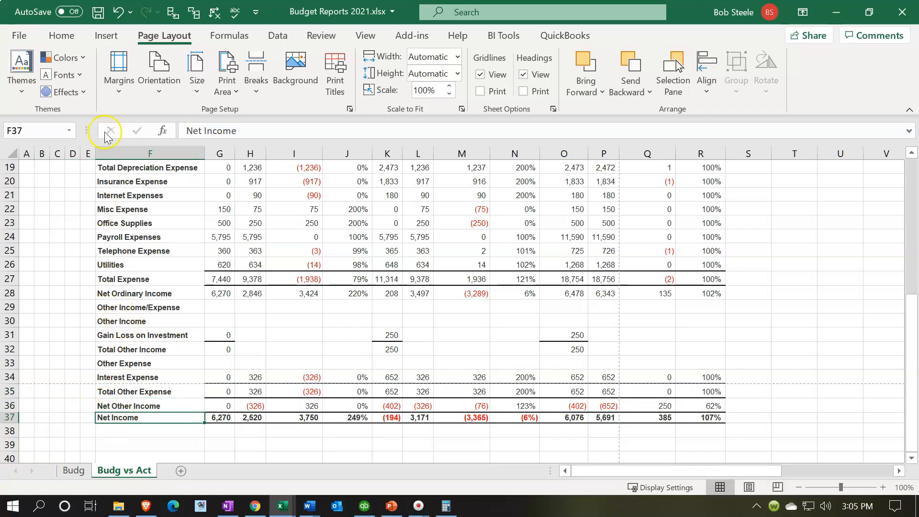
Delete the emptied columns A through E from the Budg vs Act sheet.
left_click_drag(27, 154, 83, 151)
scroll(45, 245, "up", 1)
right_click(45, 245)
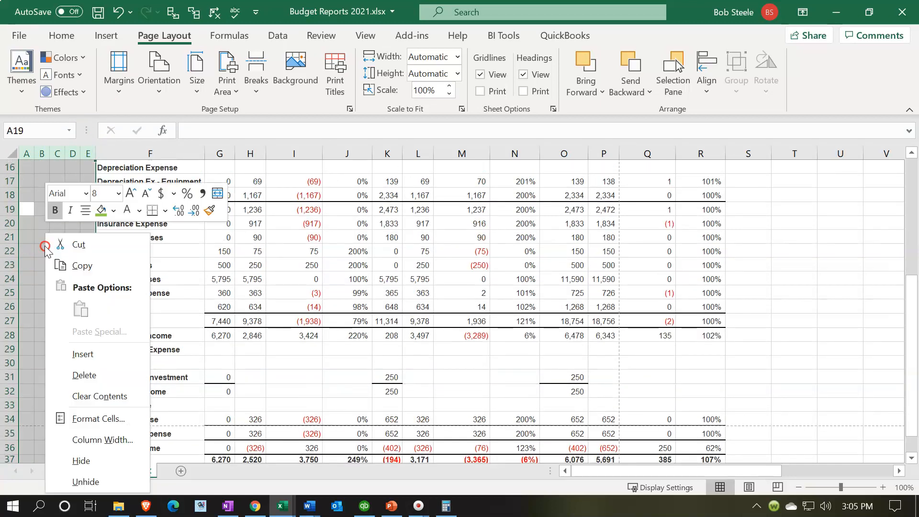
left_click(84, 375)
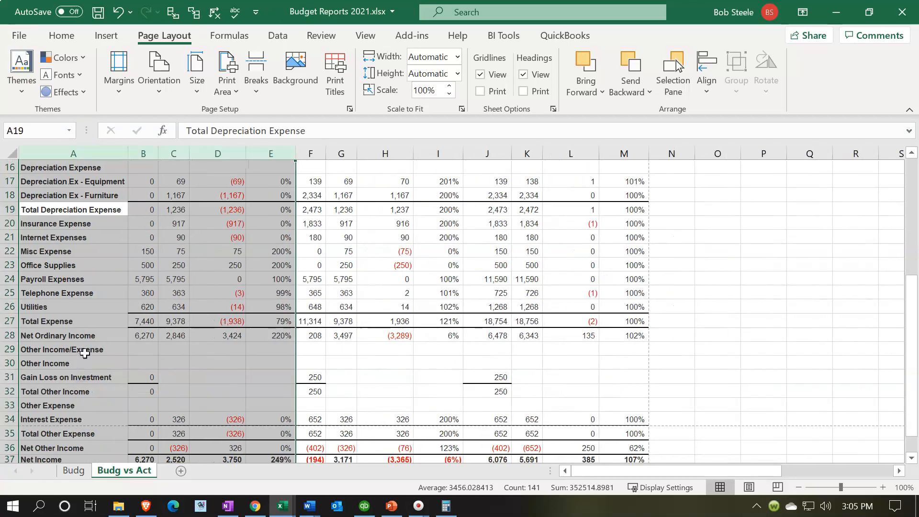
left_click(105, 343)
Indent the labels from Income through Service (A4:A8) by one level and Total Income in A9 by two levels.
scroll(106, 330, "up", 5)
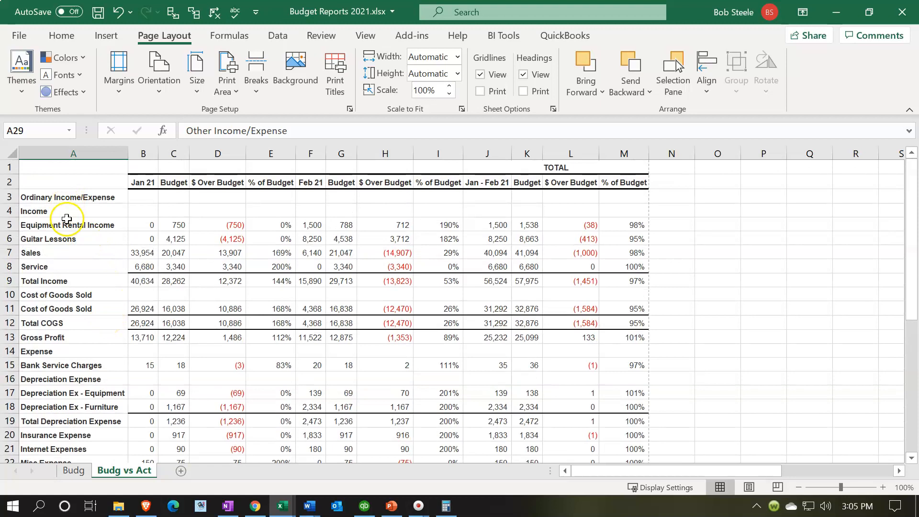
left_click_drag(69, 210, 75, 263)
left_click(61, 34)
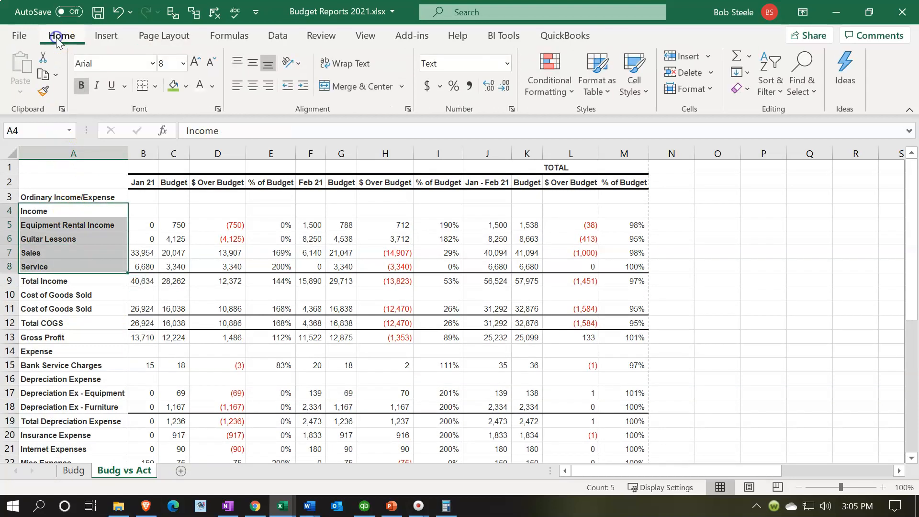
left_click(302, 85)
left_click(96, 283)
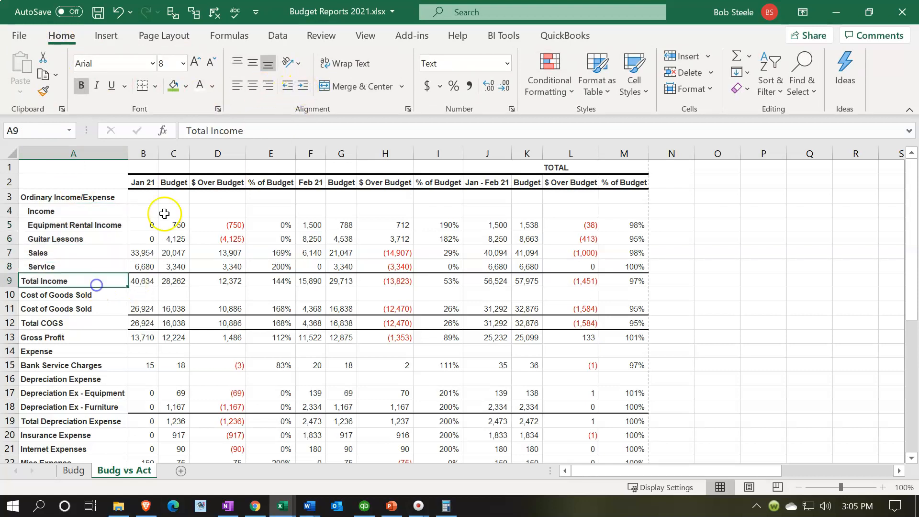
left_click(301, 86)
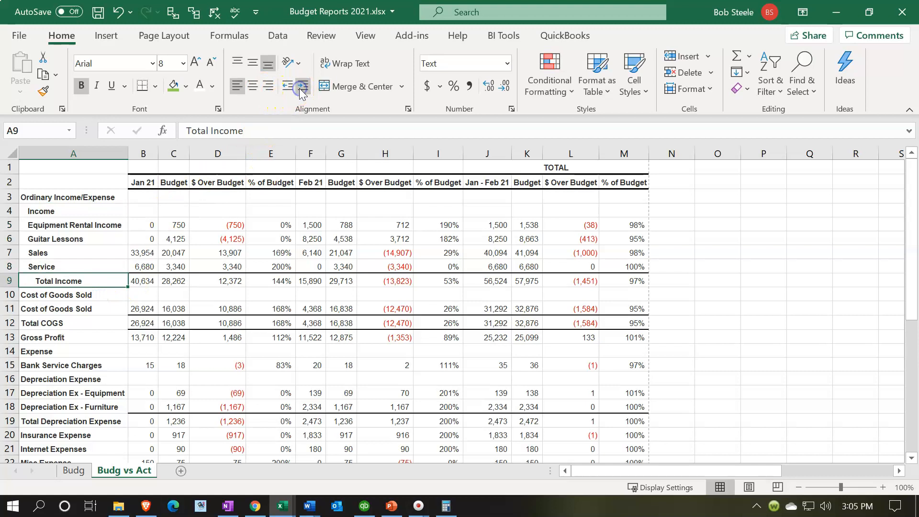
Indent the Total Expense label in A27 by one level.
left_click(81, 333)
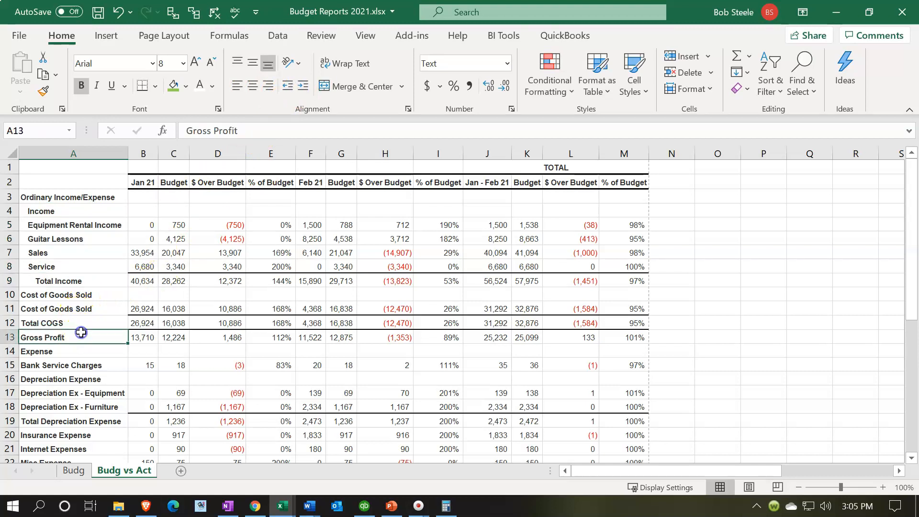
scroll(81, 332, "down", 1)
left_click(71, 318)
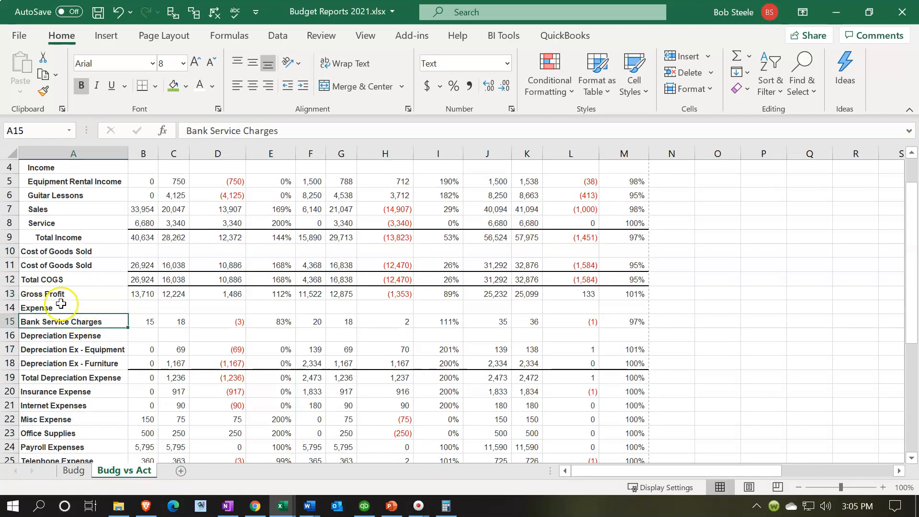
scroll(61, 303, "down", 1)
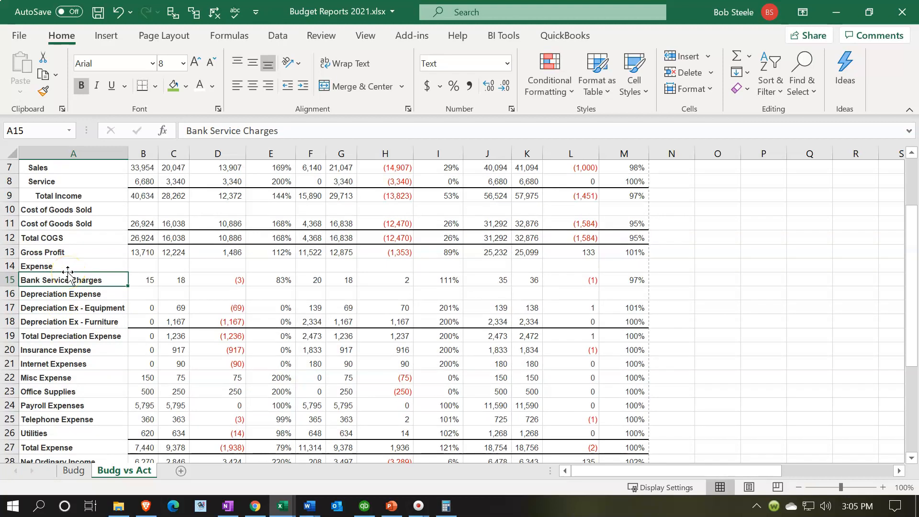
scroll(68, 275, "down", 2)
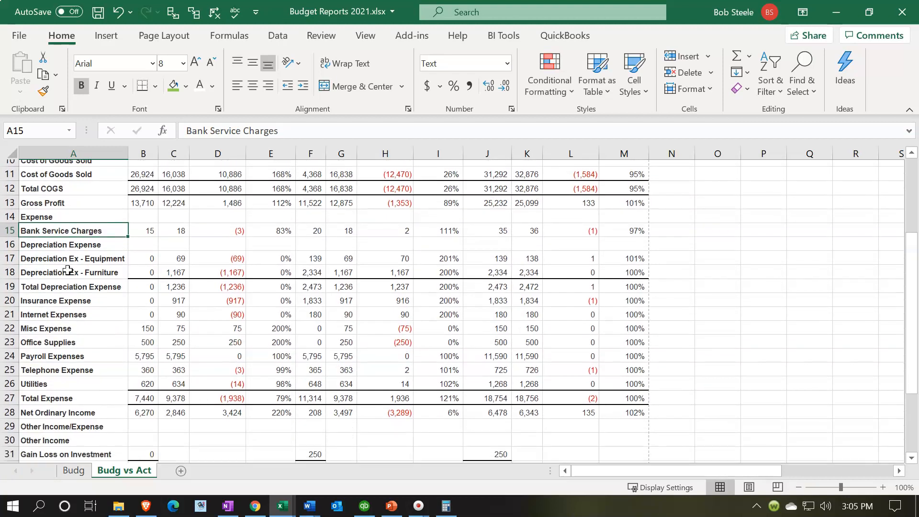
left_click(69, 355)
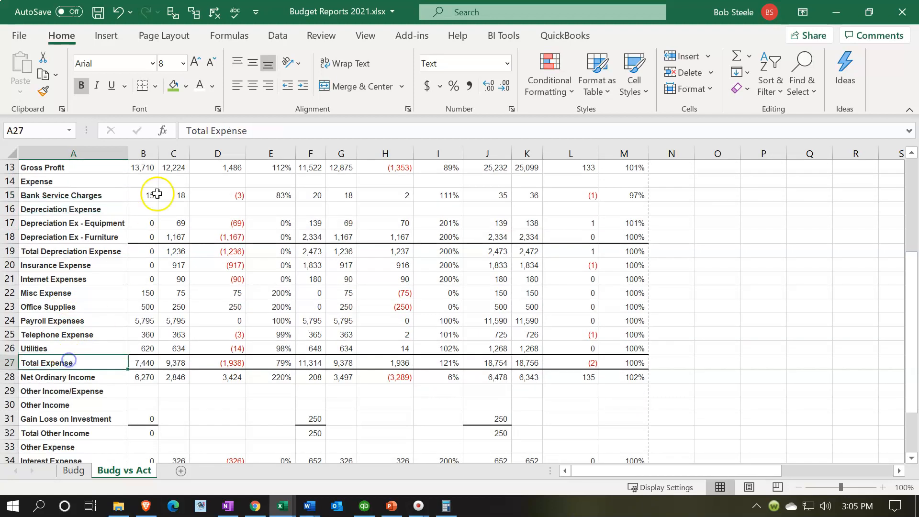
left_click(296, 86)
scroll(180, 273, "down", 2)
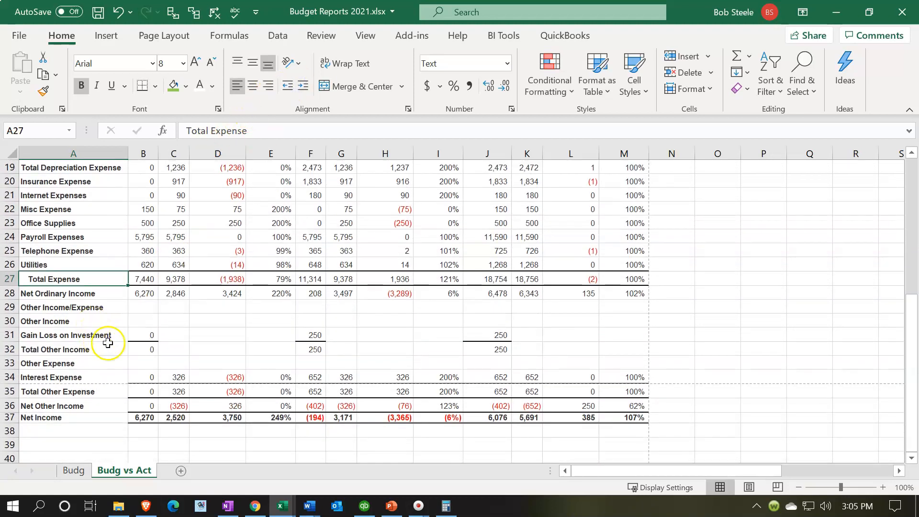
Delete row 1 containing the TOTAL heading above the column headers.
scroll(111, 336, "up", 6)
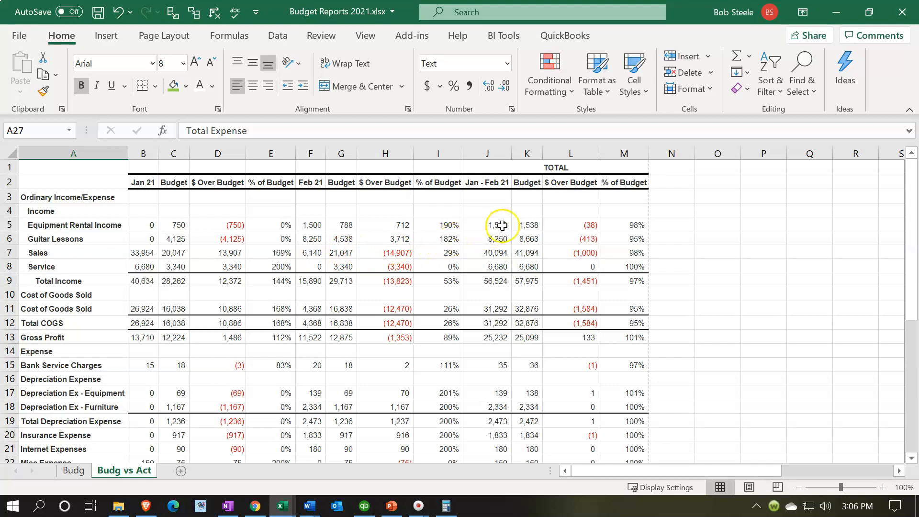
left_click(559, 167)
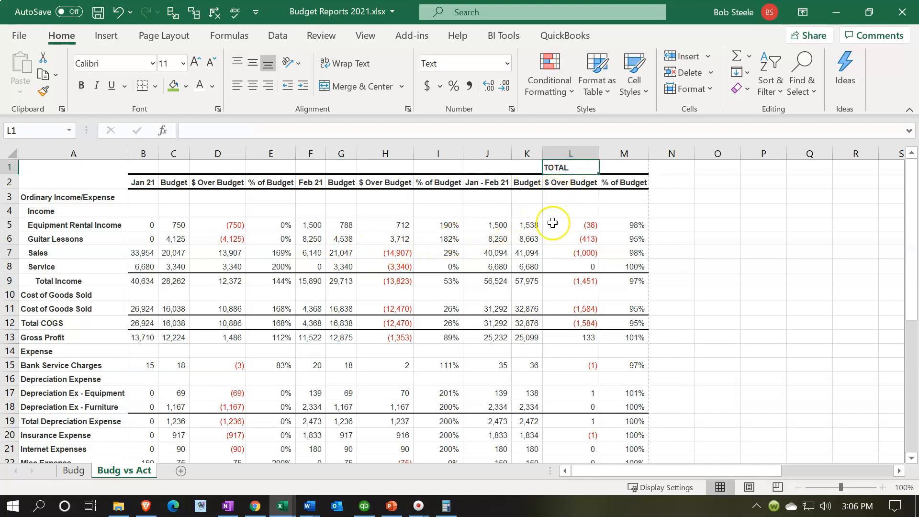
left_click(12, 165)
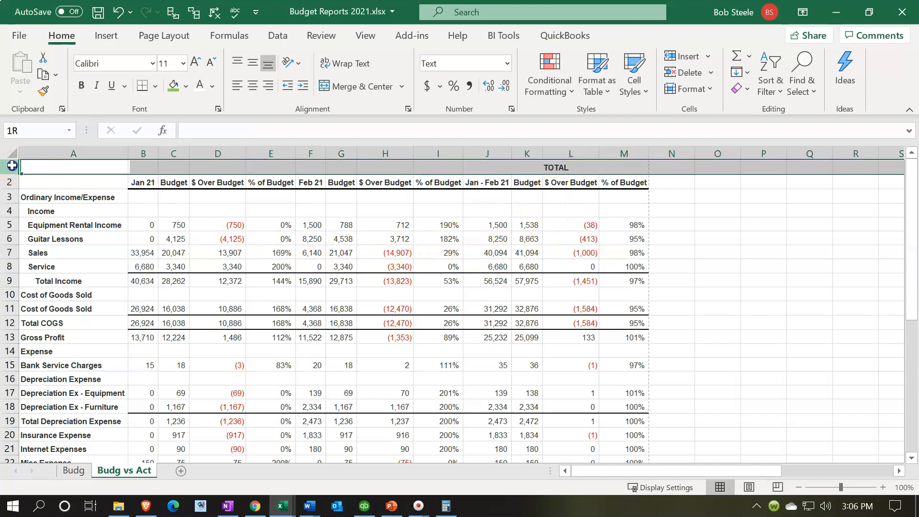
left_click(59, 170)
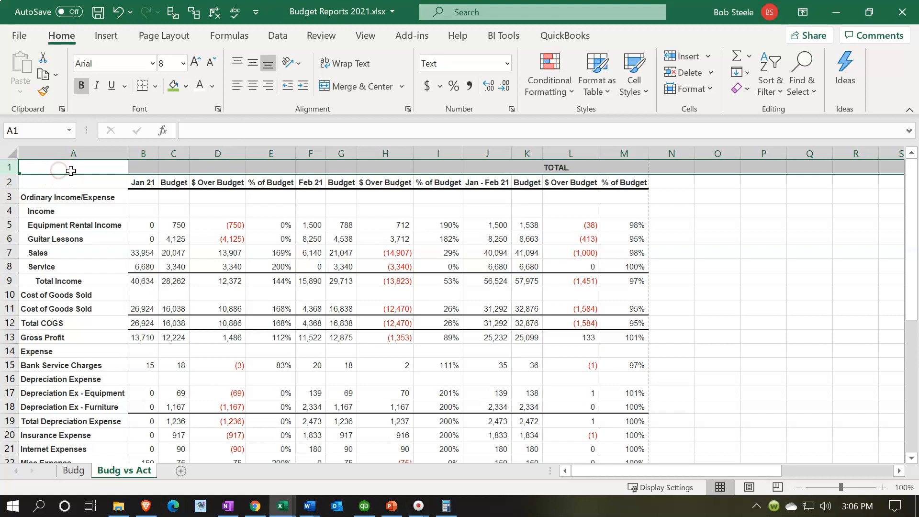
right_click(123, 168)
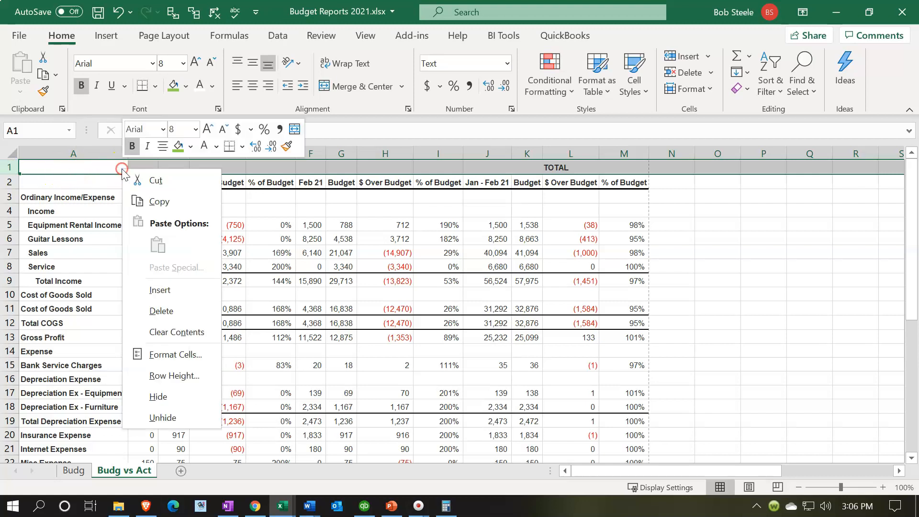
left_click(161, 311)
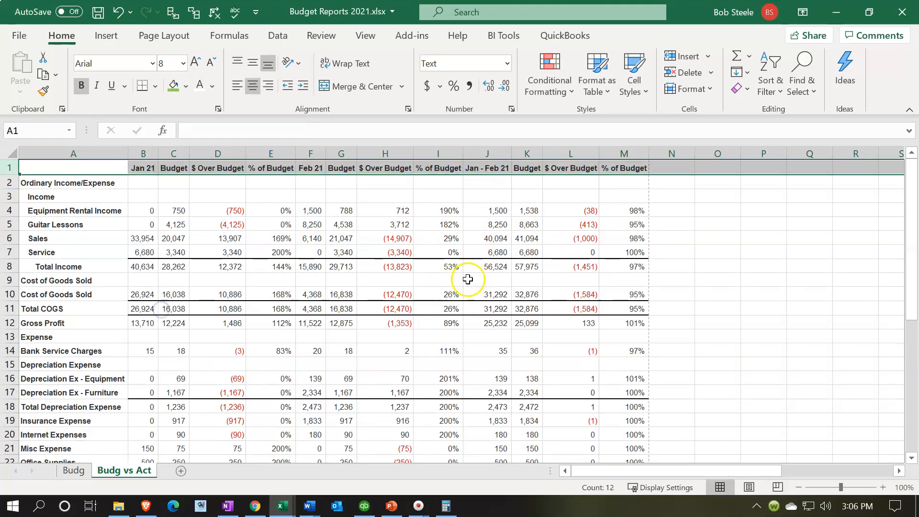
left_click(482, 276)
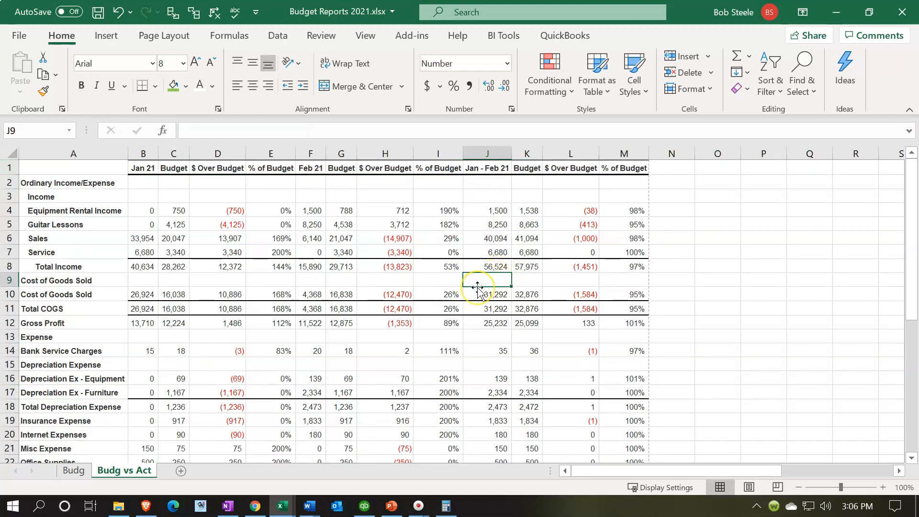
left_click(271, 281)
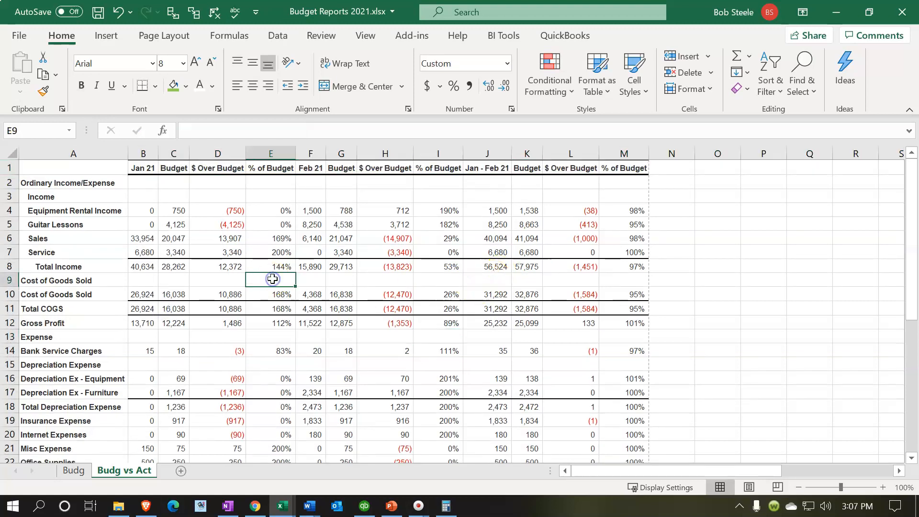
Switch to QuickBooks and print the Profit & Loss Budget vs. Actual report to CutePDF Writer in landscape, fitted to 1 page wide.
left_click(364, 506)
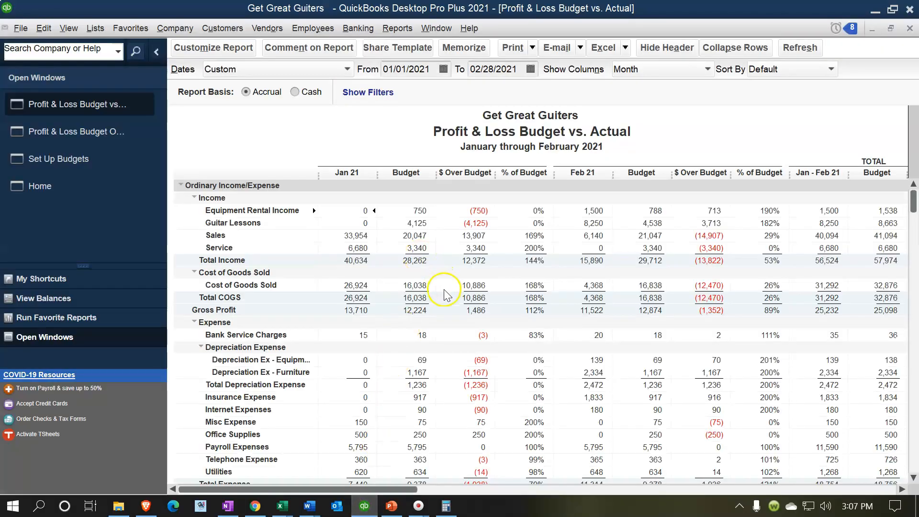
left_click(531, 48)
left_click(527, 65)
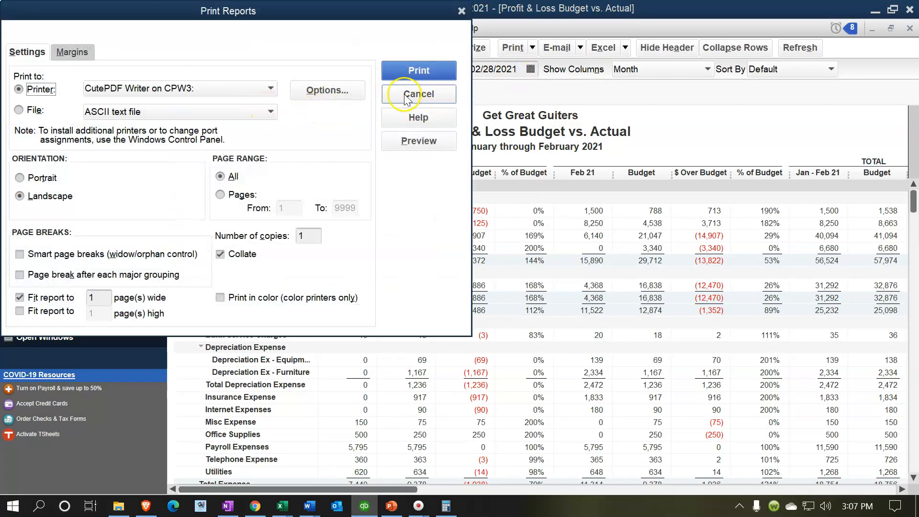
left_click(401, 71)
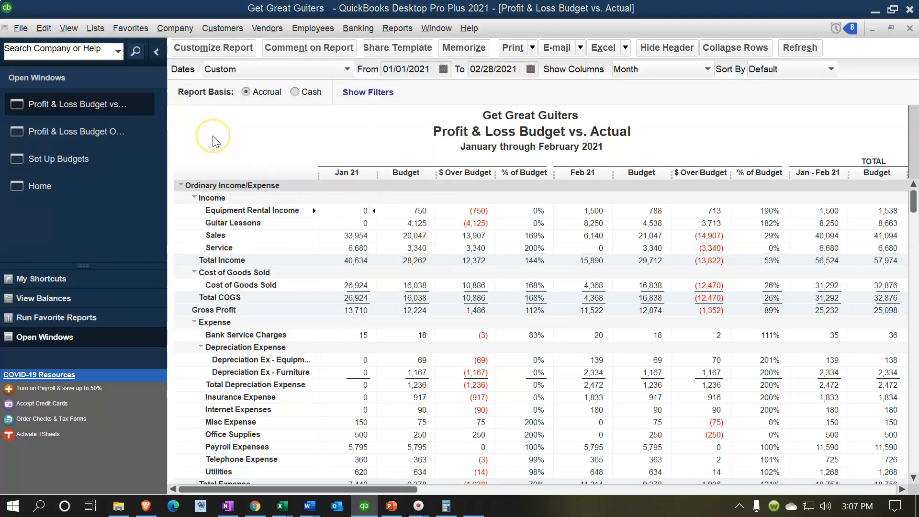
left_click(382, 275)
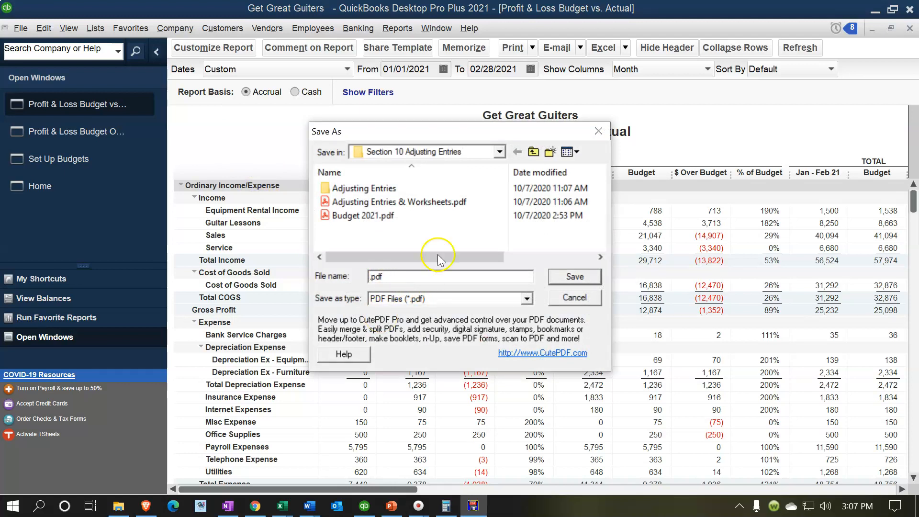
Save the PDF as "P&L Budget vs Acual.pdf" in the Section 10 Adjusting Entries folder.
left_click_drag(459, 137, 531, 180)
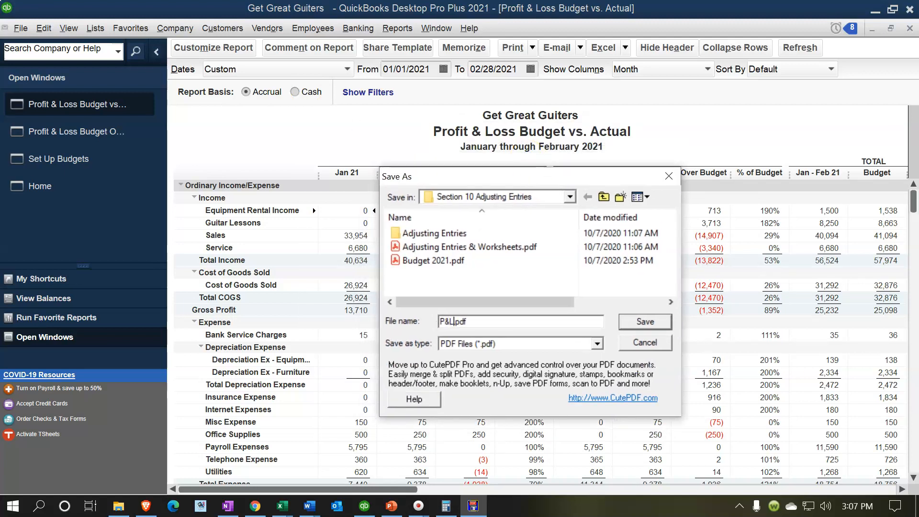
type("et vs Acual")
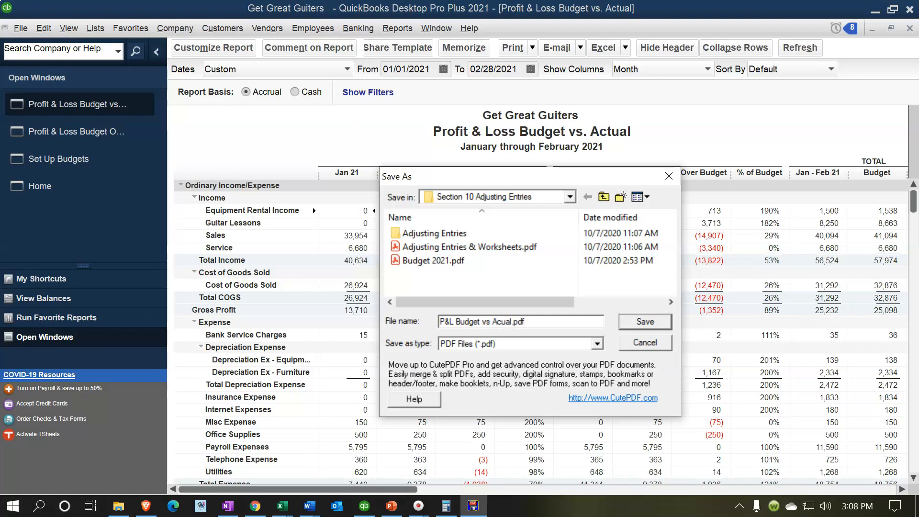
left_click(645, 322)
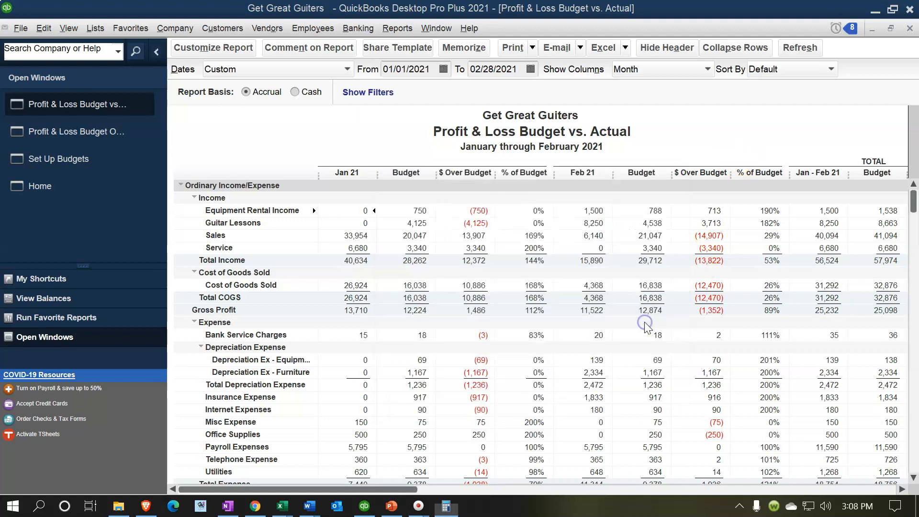
Switch back to the Budget Reports 2021.xlsx workbook in Excel.
mouse_move(281, 515)
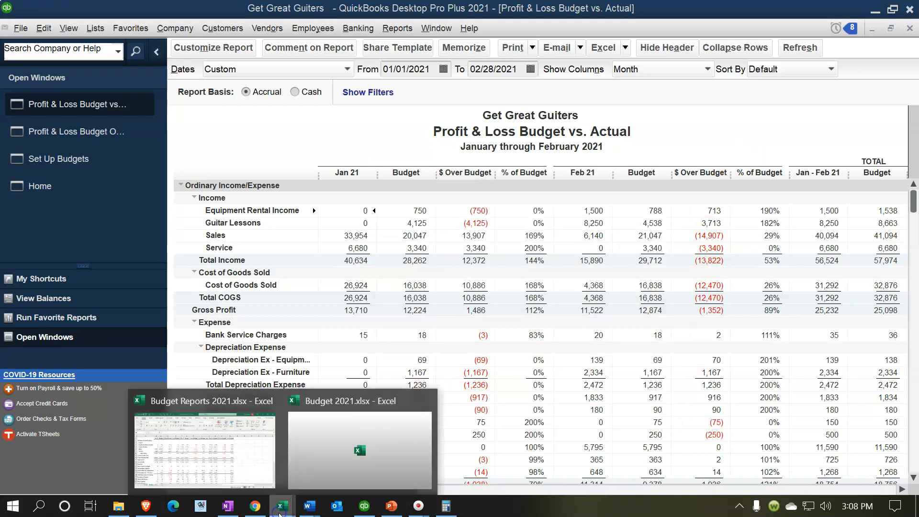
left_click(254, 472)
left_click(284, 276)
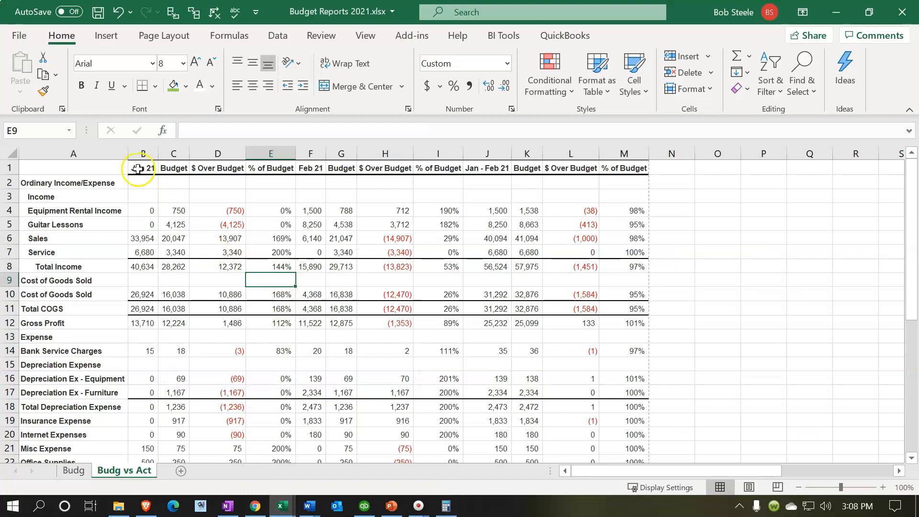
left_click(25, 45)
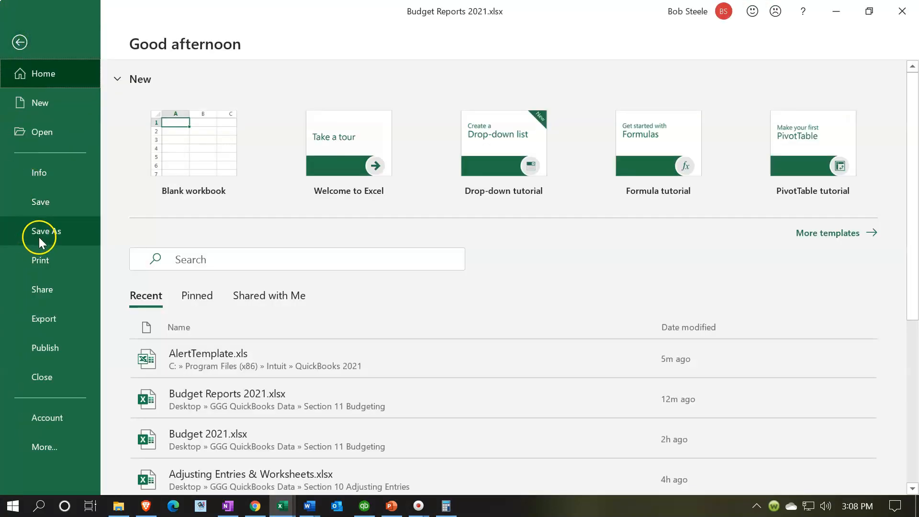
left_click(20, 43)
left_click(237, 278)
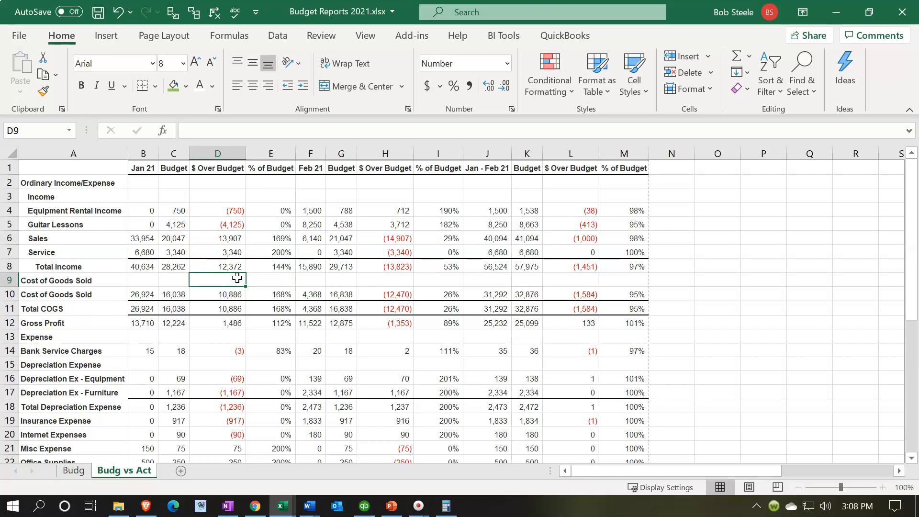
left_click(248, 339)
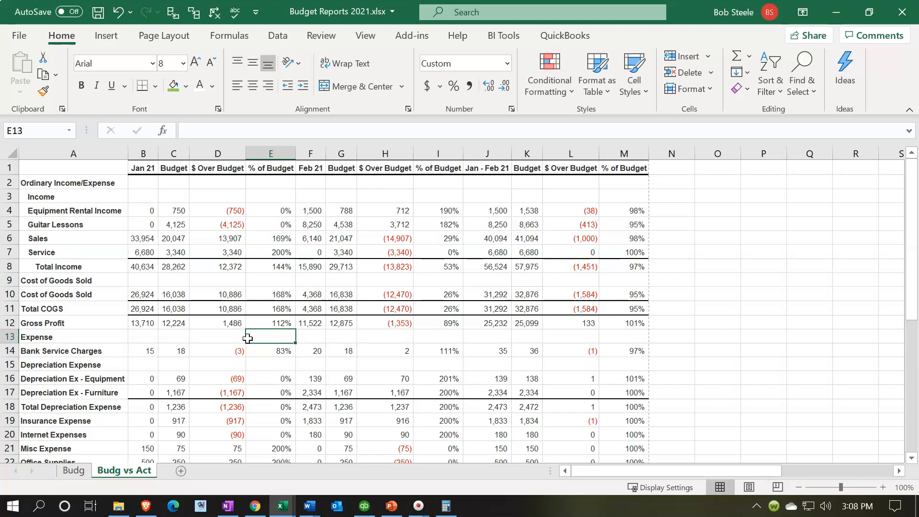
left_click(734, 367)
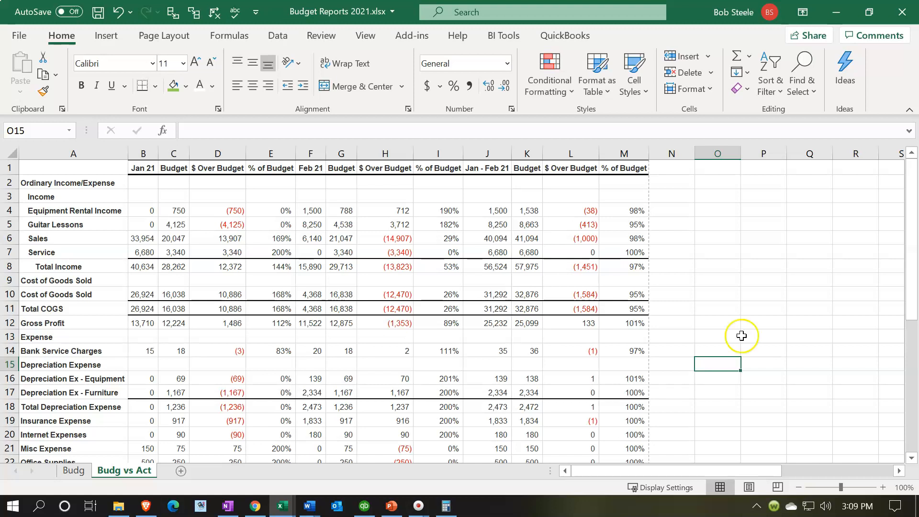
Close the Budget Reports 2021.xlsx workbook, saving the changes as a macro-free workbook.
left_click(903, 14)
left_click(401, 273)
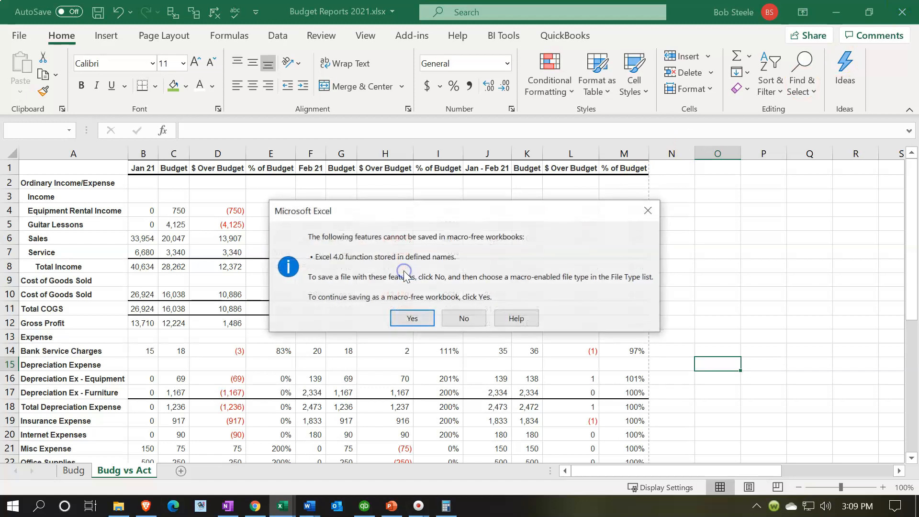
left_click(410, 316)
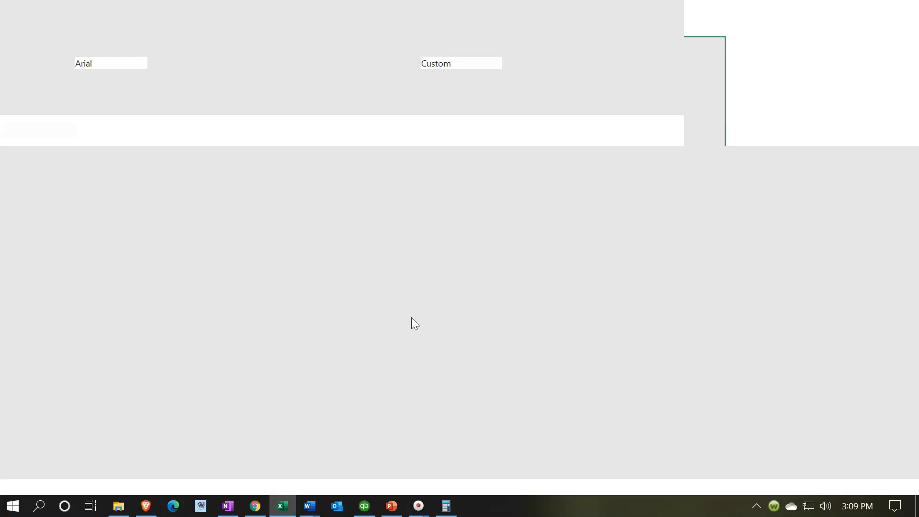